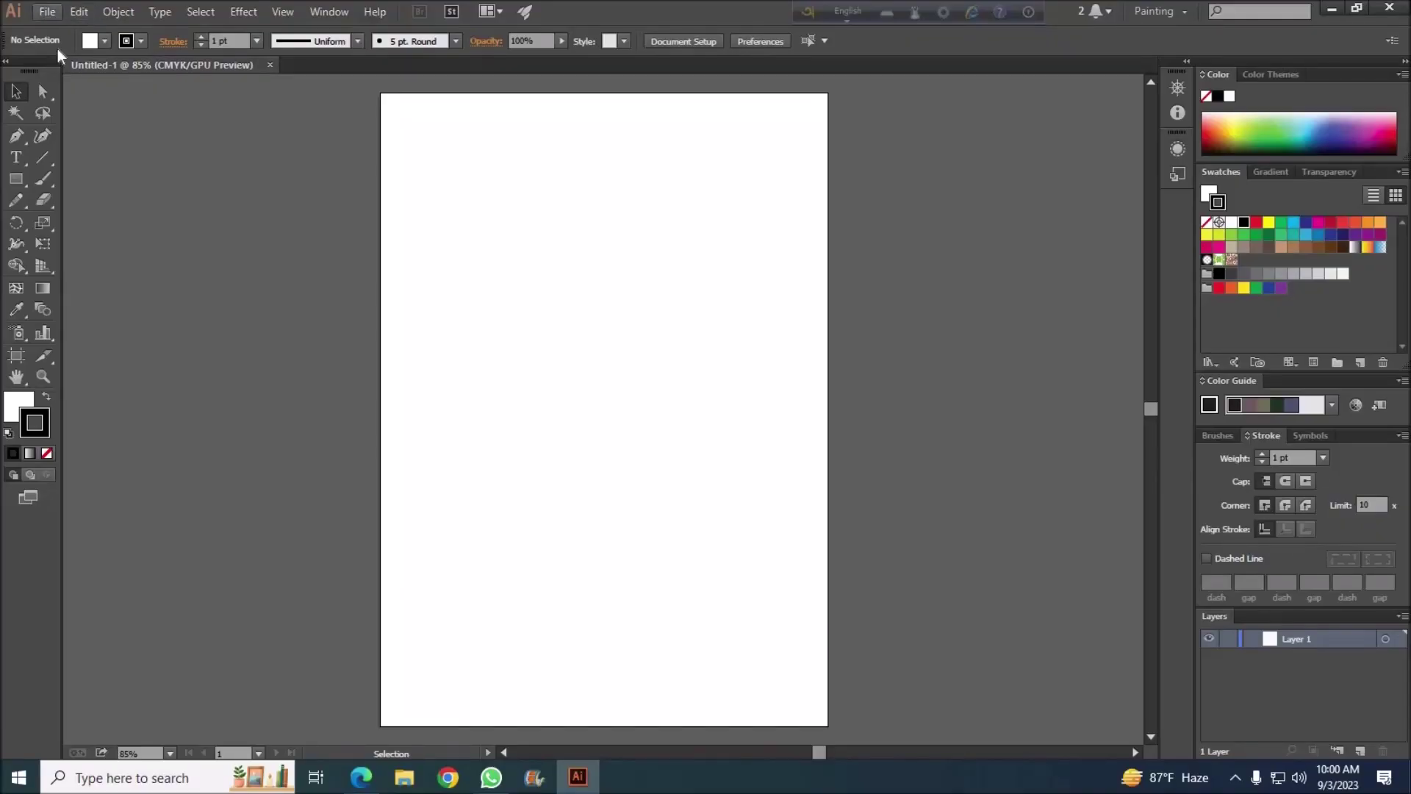
# Choose File > Open to load an existing image file.
pyautogui.click(47, 12)
pyautogui.click(67, 45)
# Open Untitled.png, the bottle outline image, in its own tab.
pyautogui.scroll(-5, 455, 353)
pyautogui.click(331, 368)
pyautogui.click(571, 504)
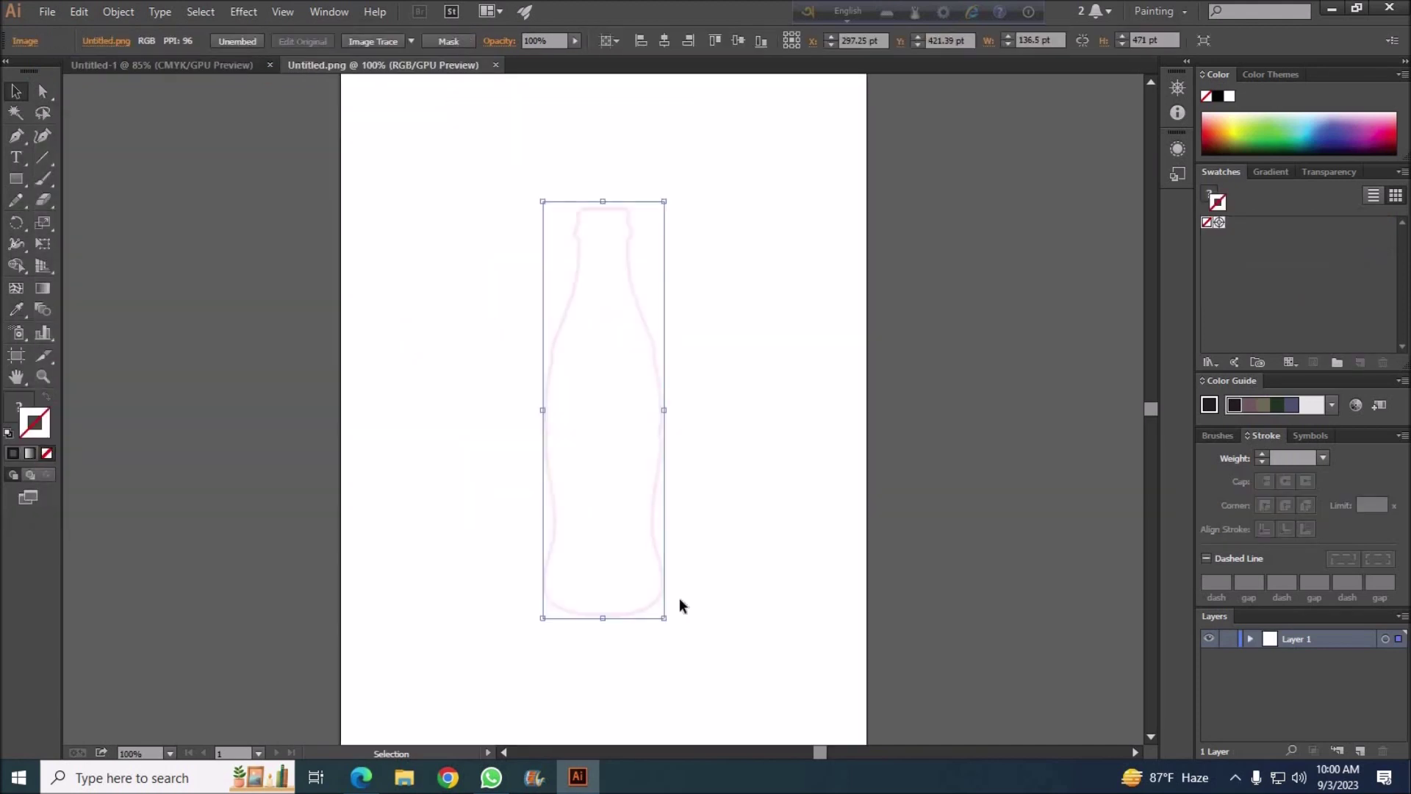
# Scale the image to about 222 x 740 pt and set the zoom to 66.67%.
pyautogui.moveTo(727, 683); pyautogui.dragTo(713, 710)
pyautogui.moveTo(713, 456); pyautogui.dragTo(695, 456)
pyautogui.moveTo(696, 204); pyautogui.dragTo(719, 127)
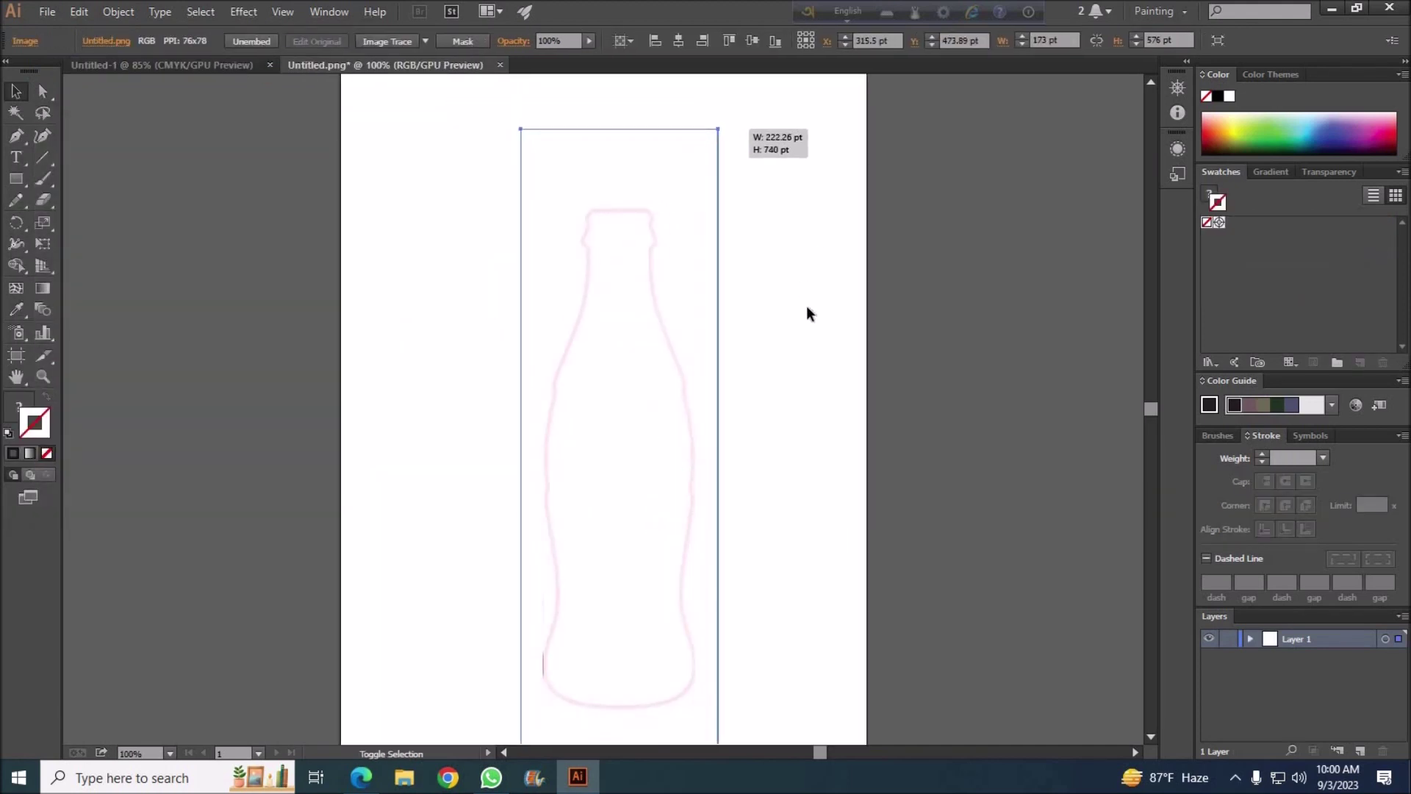
pyautogui.hotkey('ctrl', '-')
pyautogui.hotkey('ctrl', '-')
pyautogui.hotkey('ctrl', '-')
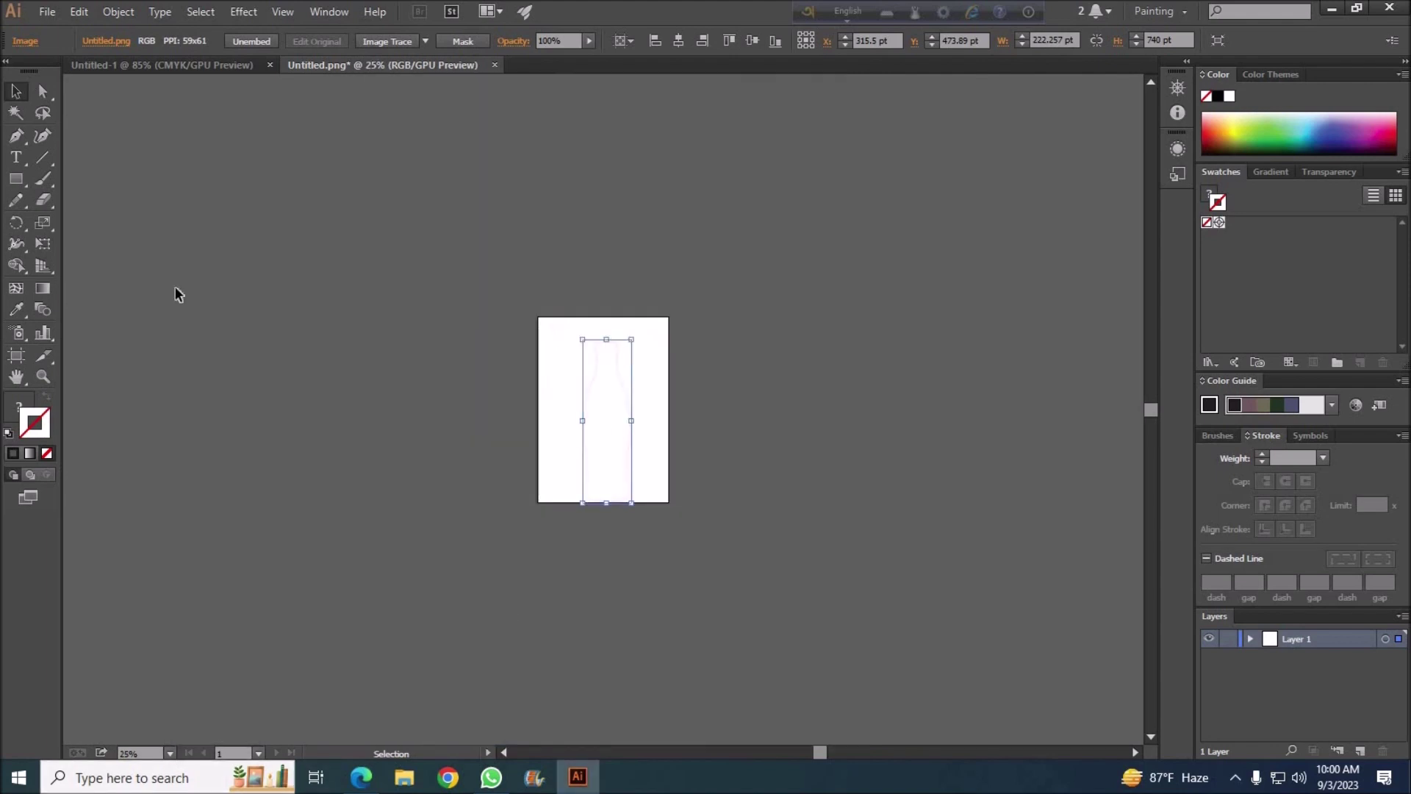
pyautogui.click(170, 752)
pyautogui.click(200, 537)
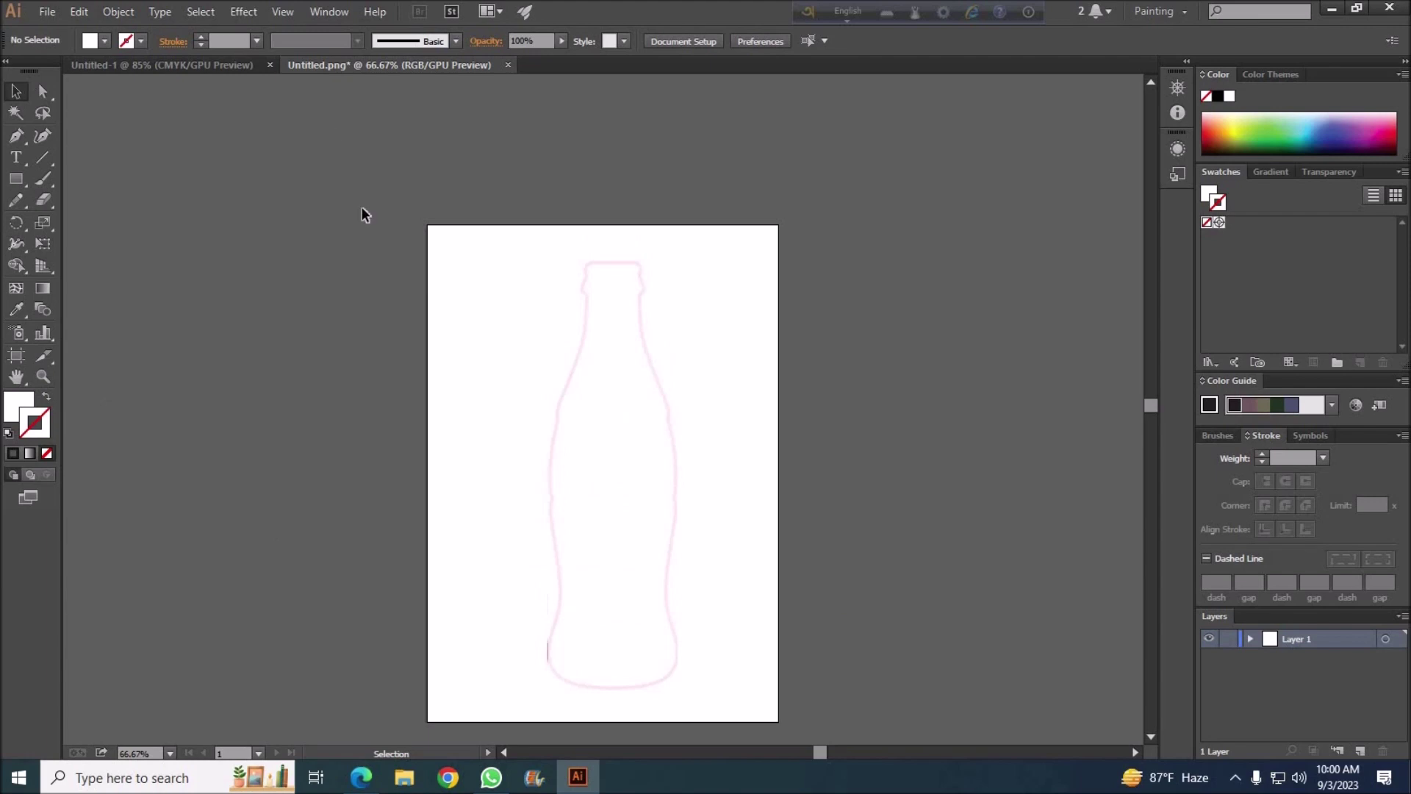
pyautogui.click(283, 12)
# Show rulers and drag a vertical guide to the bottle outline's centre.
pyautogui.click(735, 403)
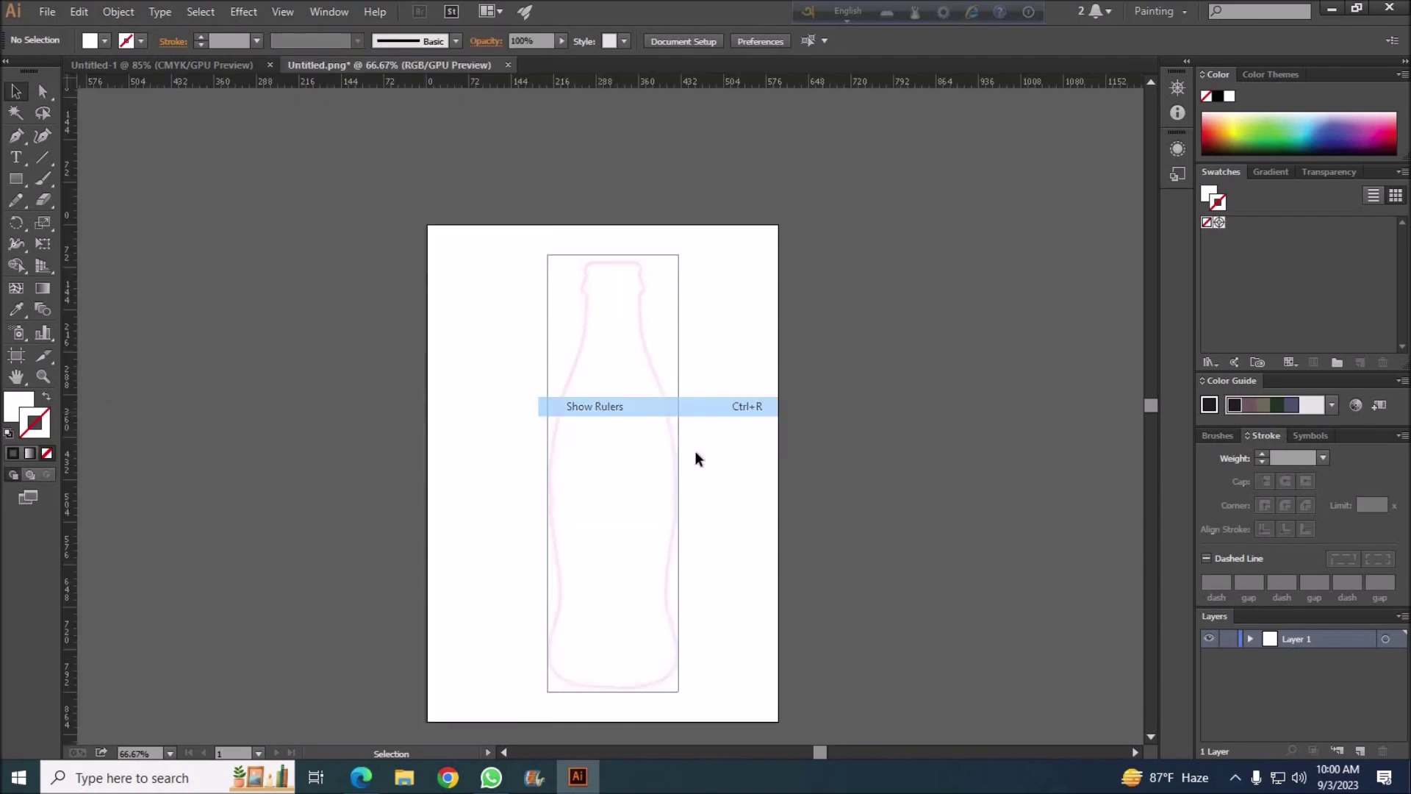
pyautogui.moveTo(666, 451); pyautogui.dragTo(618, 448)
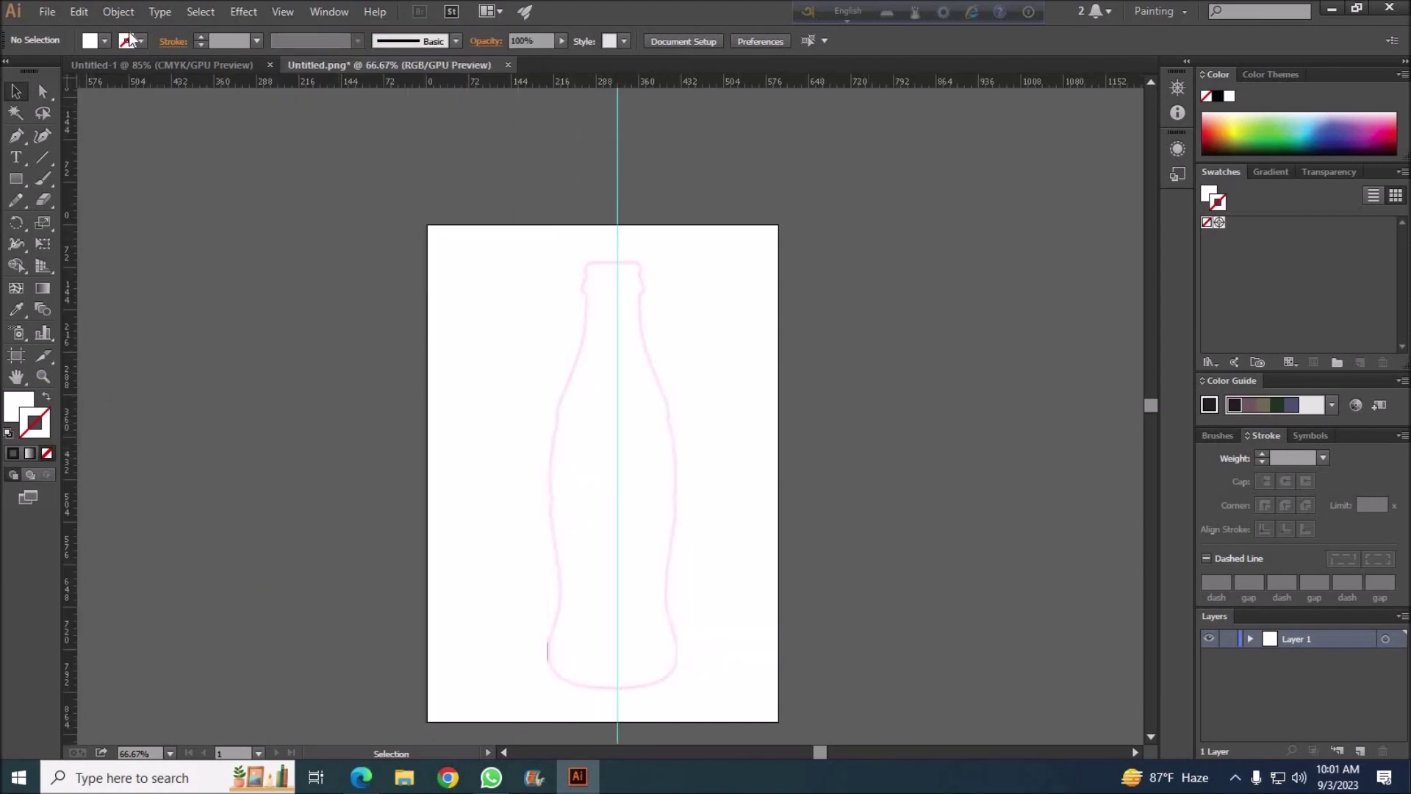
pyautogui.click(330, 12)
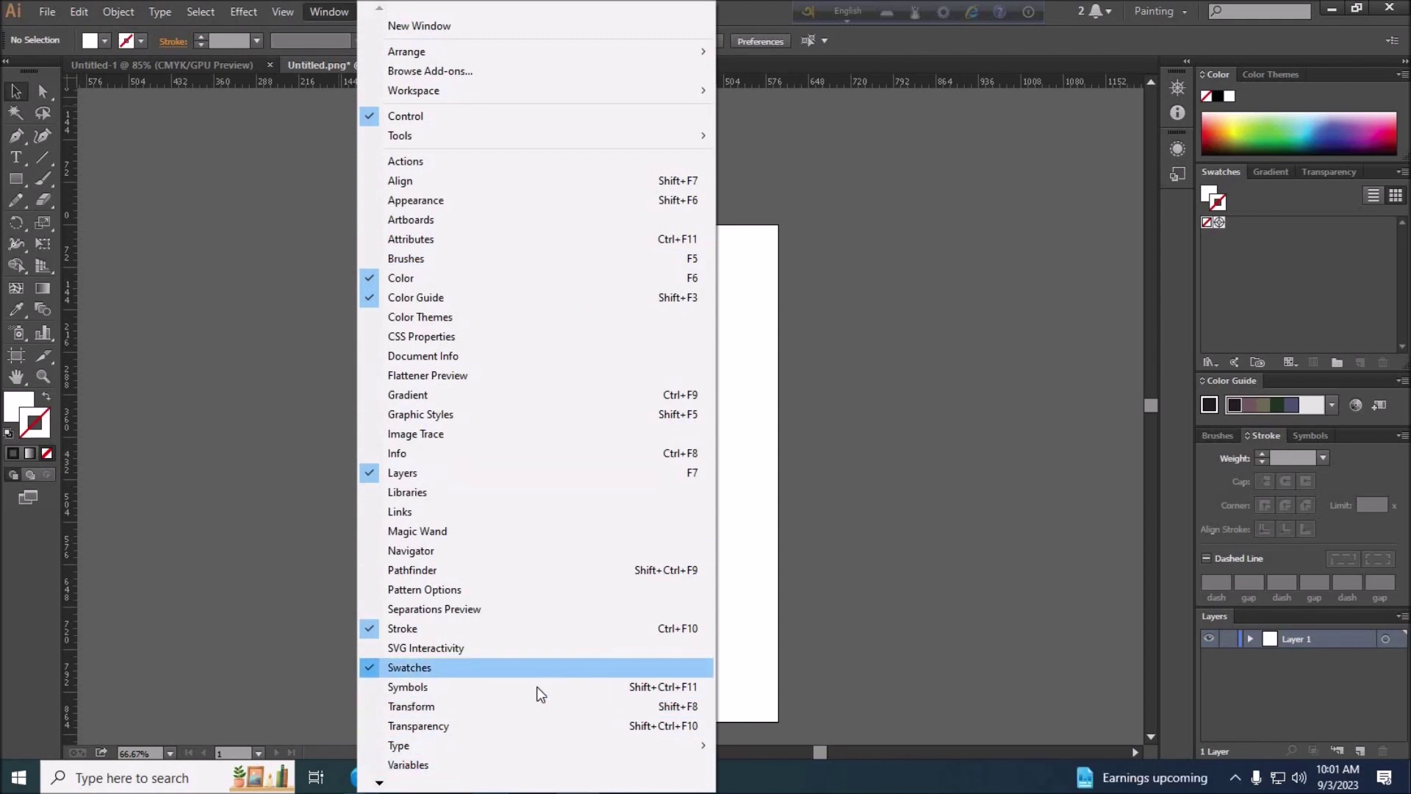
# Use the Align panel to centre the bottle image on the artboard.
pyautogui.click(478, 181)
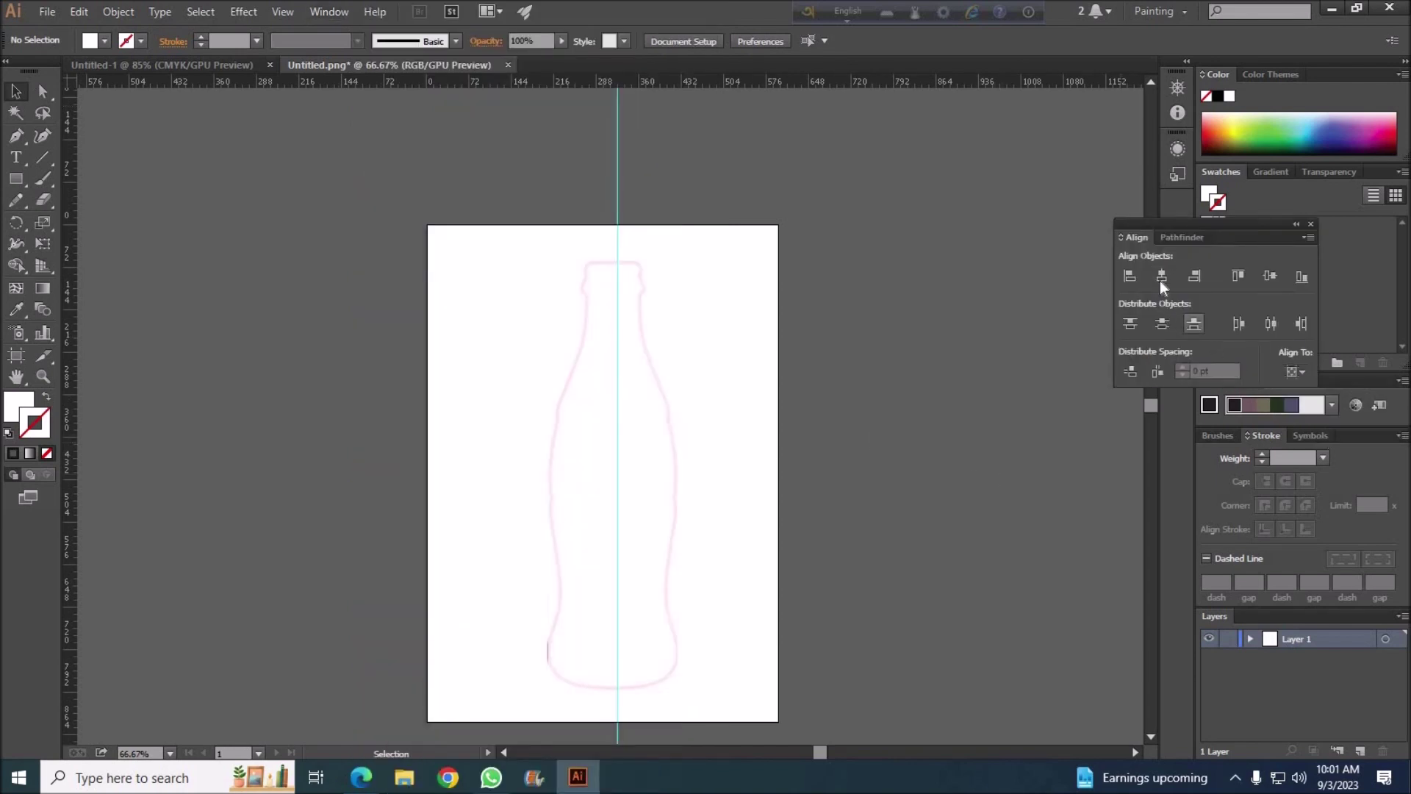
pyautogui.click(647, 426)
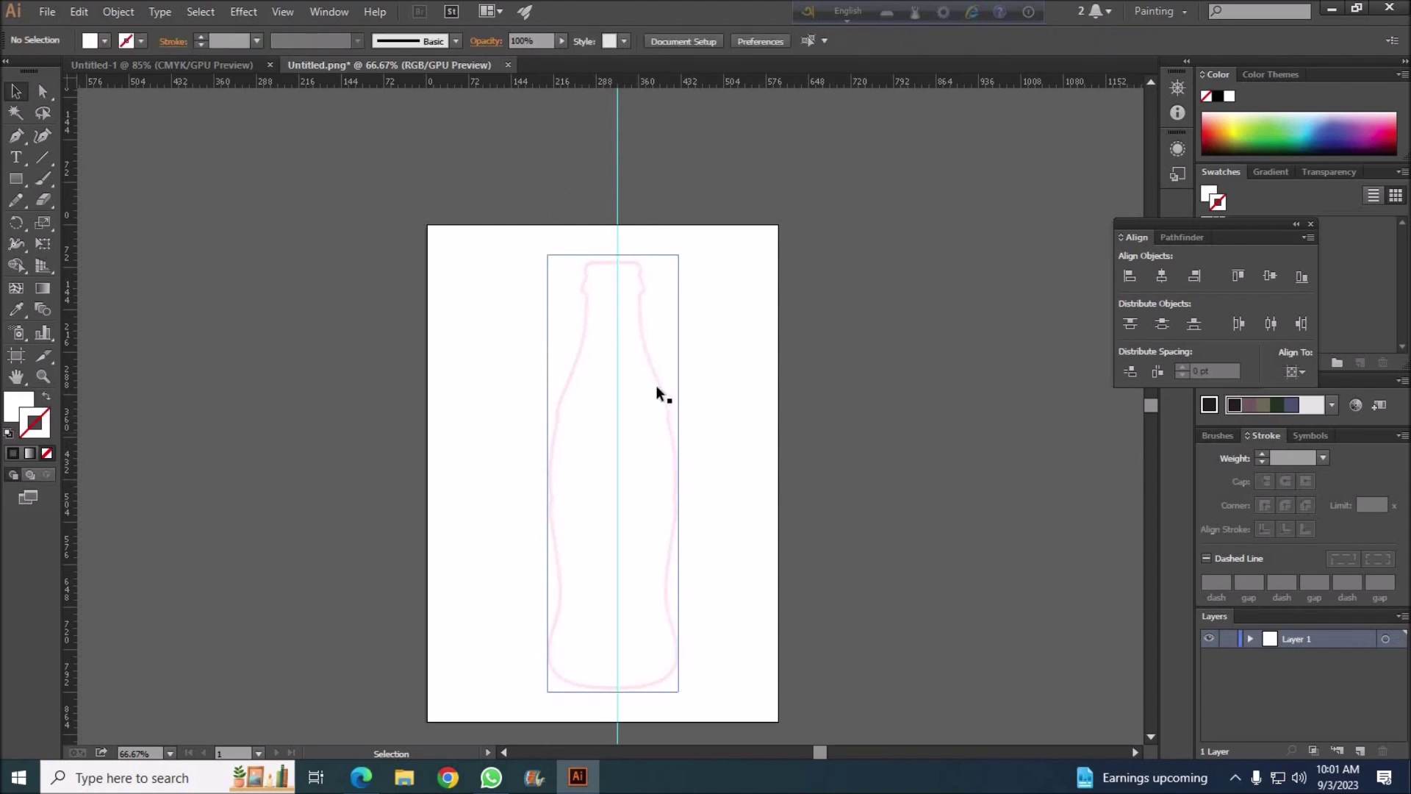
pyautogui.moveTo(656, 385); pyautogui.dragTo(656, 351)
pyautogui.click(1262, 278)
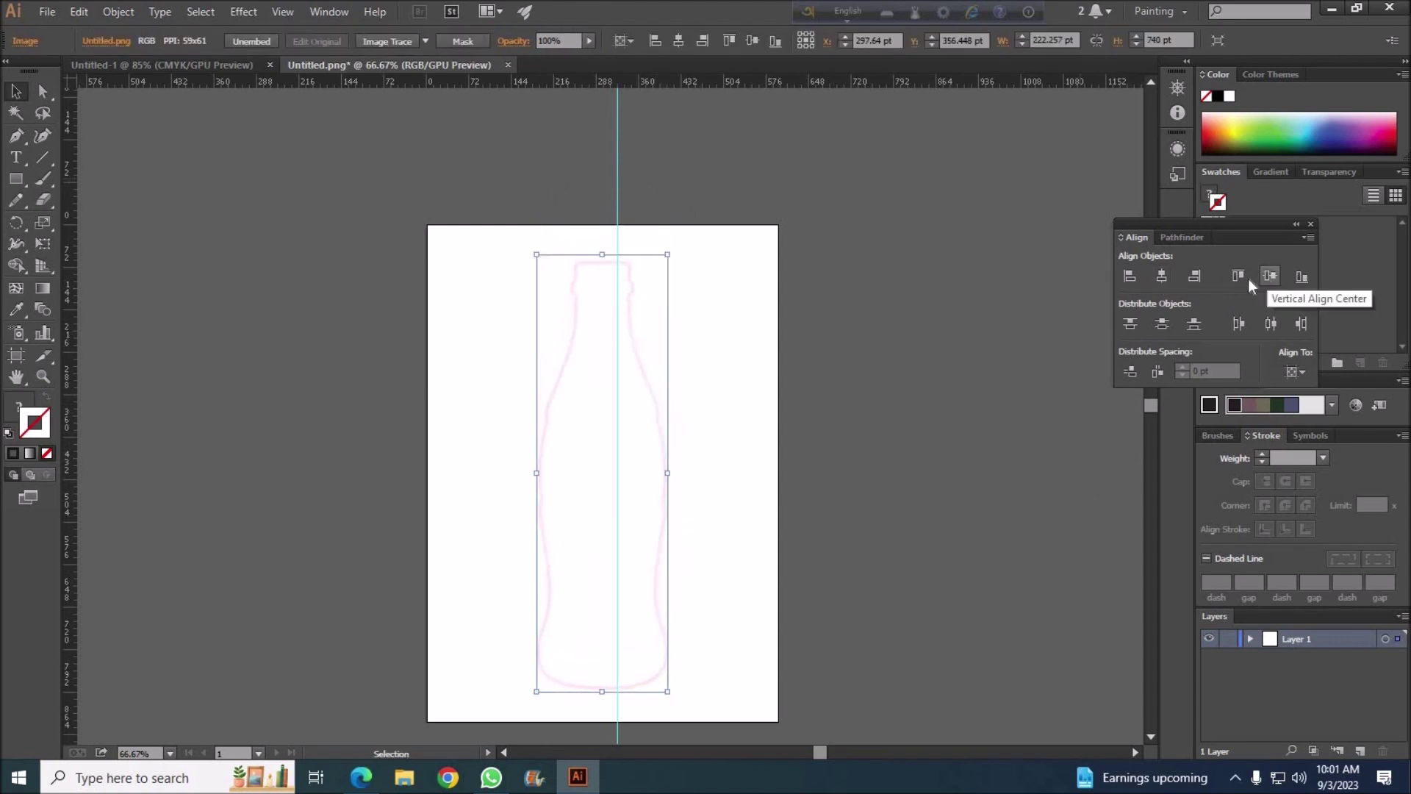
pyautogui.click(487, 208)
# Unlock the guides, delete the old vertical guide, and centre a new vertical line.
pyautogui.rightClick(724, 450)
pyautogui.click(737, 631)
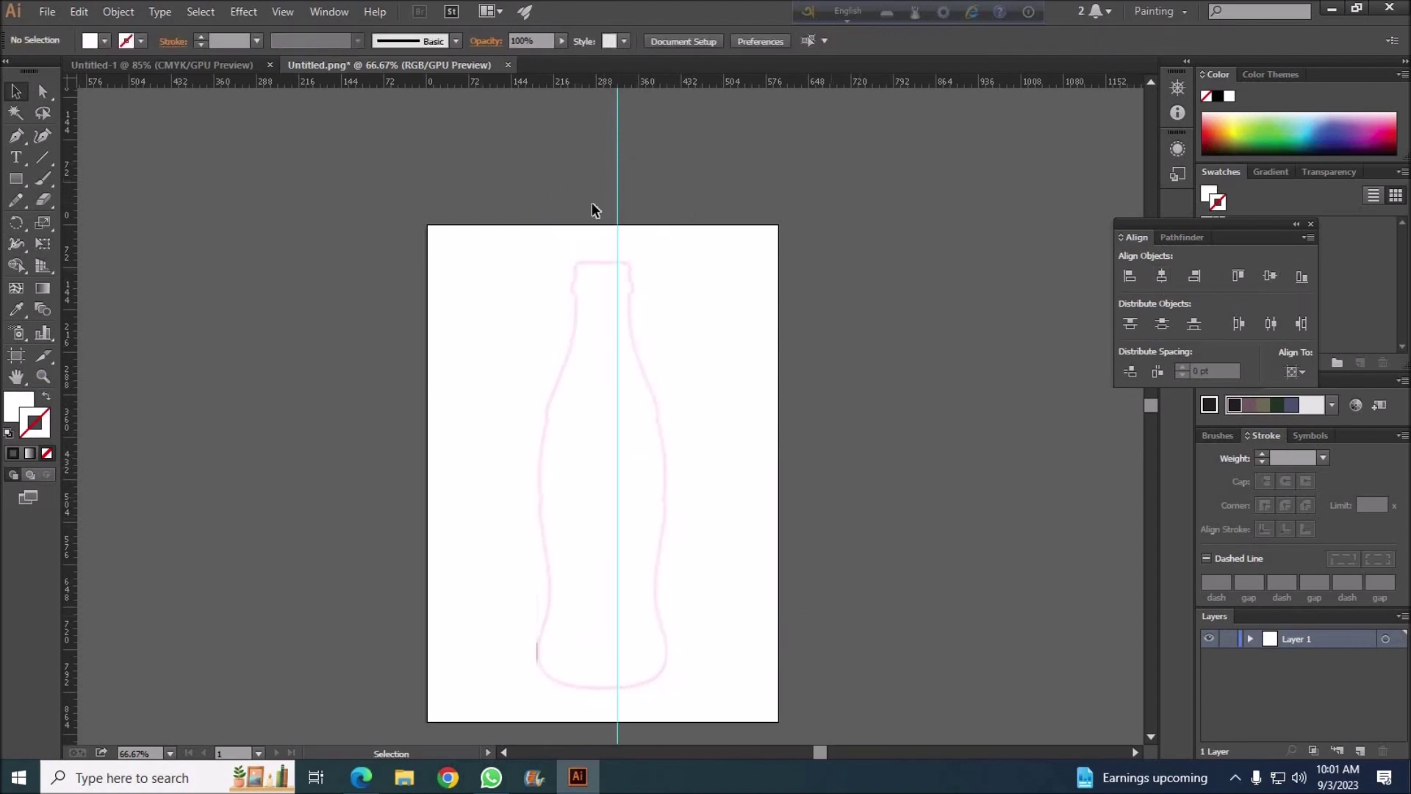
pyautogui.moveTo(617, 236); pyautogui.dragTo(1213, 337)
pyautogui.moveTo(469, 415); pyautogui.dragTo(603, 416)
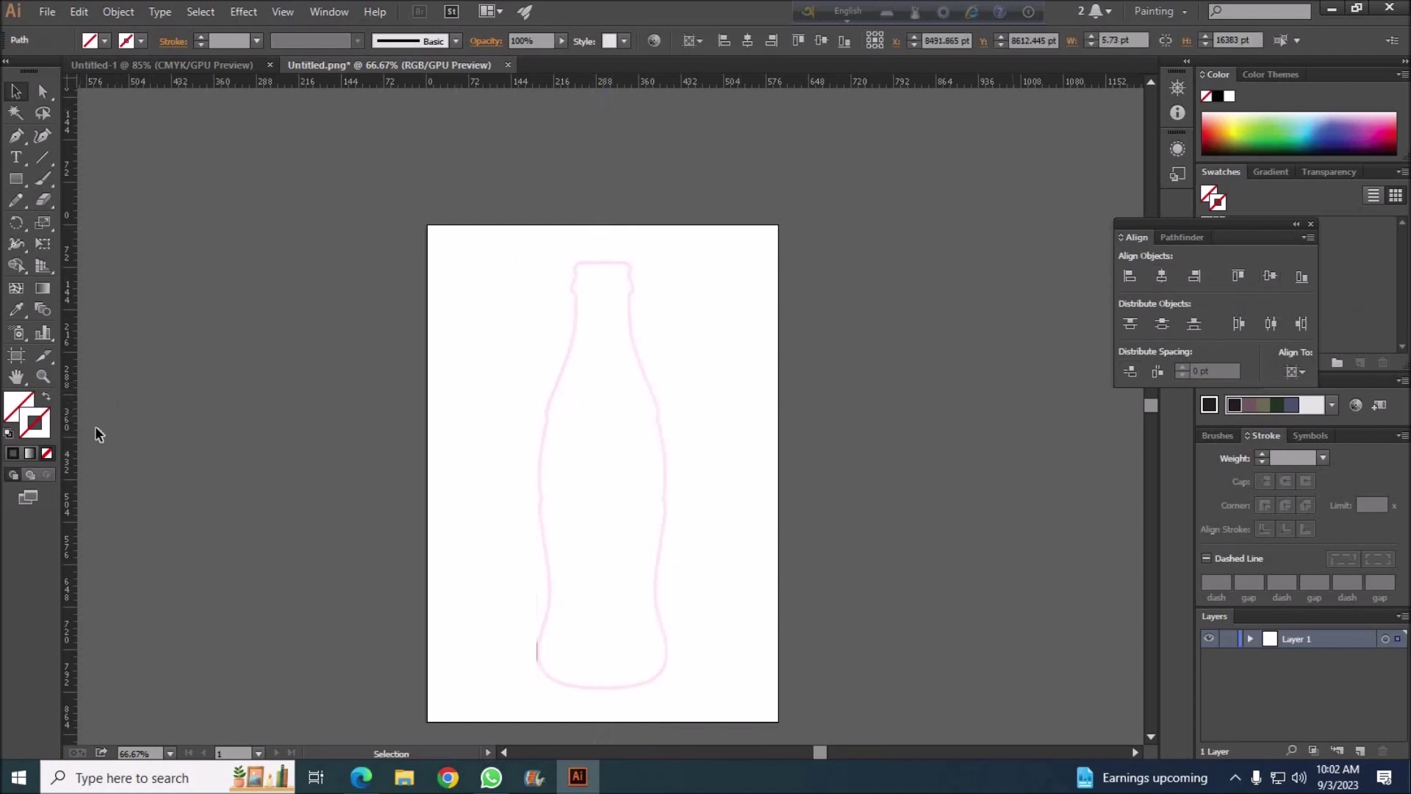
pyautogui.moveTo(561, 463); pyautogui.dragTo(610, 470)
pyautogui.click(1270, 276)
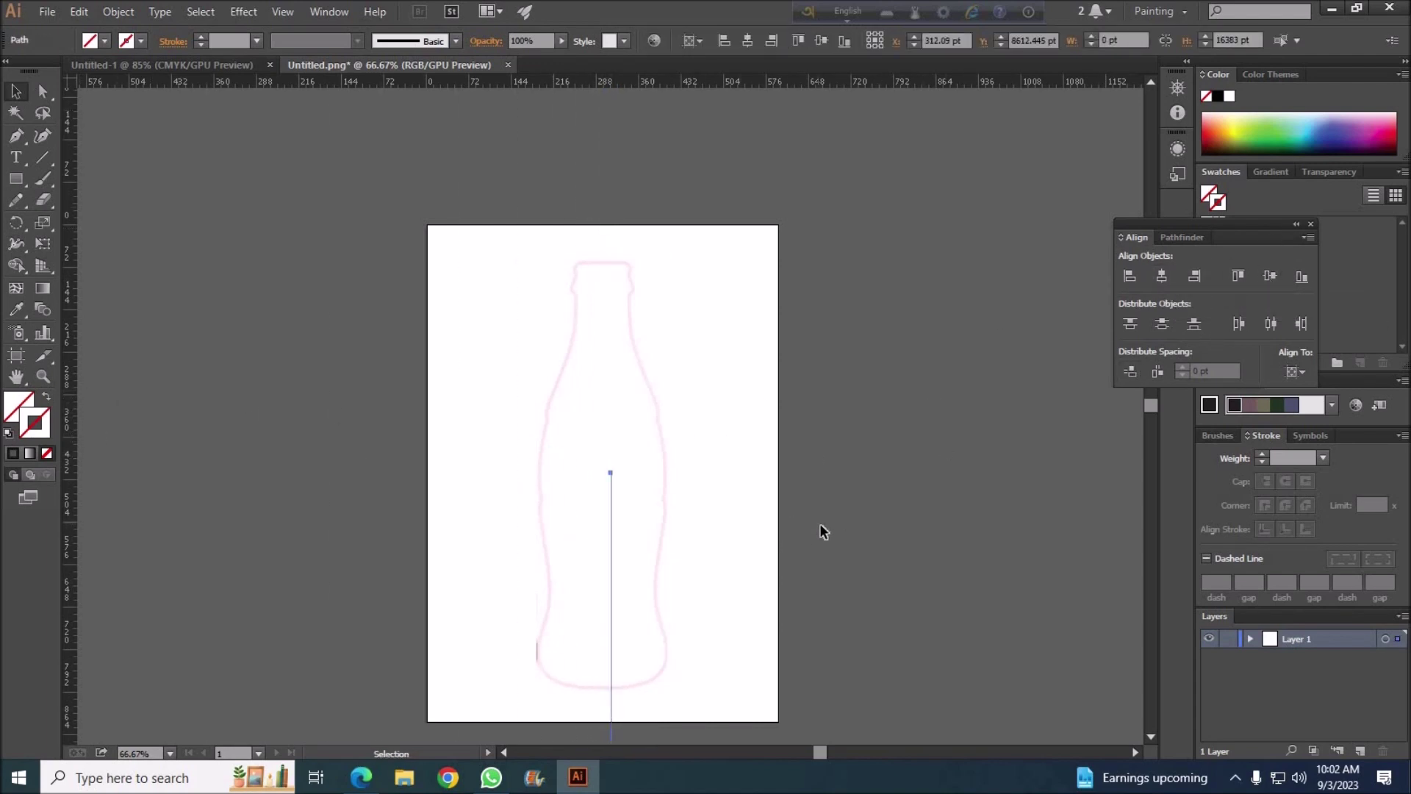
# Redraw the vertical guide so it runs down the bottle's centre.
pyautogui.scroll(-3, 824, 532)
pyautogui.scroll(4, 975, 553)
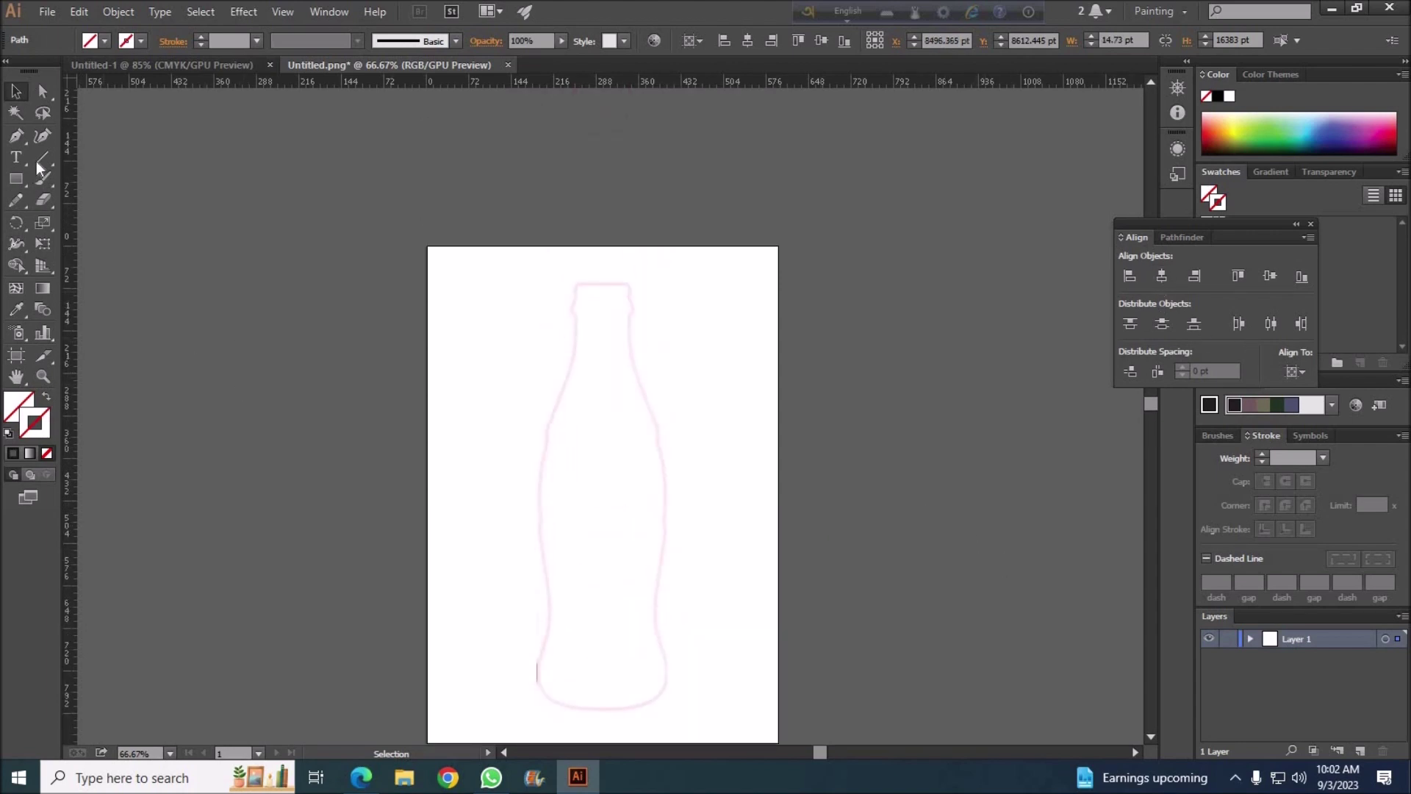
pyautogui.moveTo(71, 364); pyautogui.dragTo(604, 373)
pyautogui.click(550, 176)
pyautogui.click(605, 184)
pyautogui.click(1160, 276)
pyautogui.click(1270, 276)
pyautogui.hotkey('ctrl', 'z')
pyautogui.scroll(-3, 926, 536)
pyautogui.moveTo(488, 421); pyautogui.dragTo(603, 414)
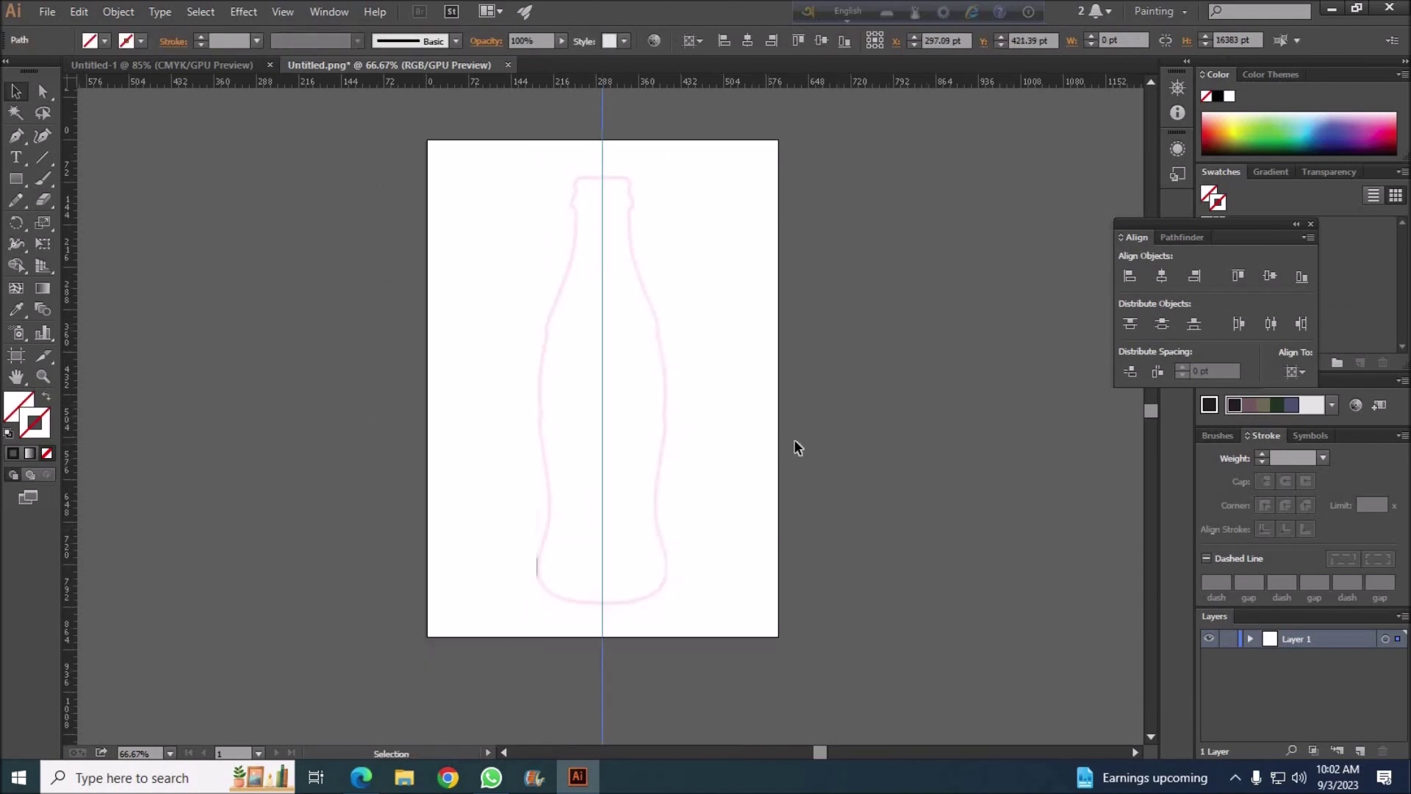
pyautogui.scroll(4, 797, 444)
# Zoom to 100% and set the stroke to black 1 pt.
pyautogui.click(118, 11)
pyautogui.click(384, 114)
pyautogui.click(170, 754)
pyautogui.click(193, 518)
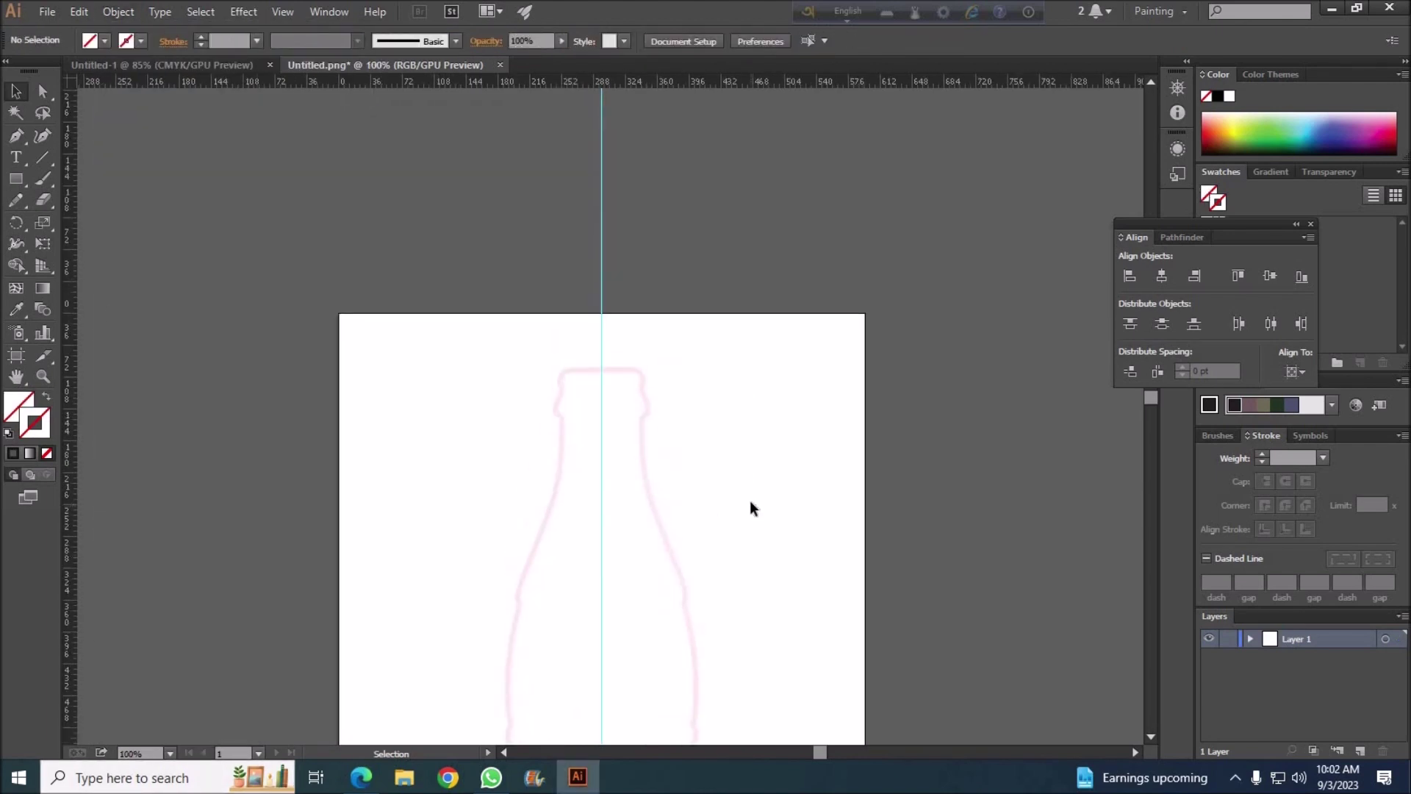
pyautogui.scroll(-4, 750, 500)
pyautogui.click(602, 158)
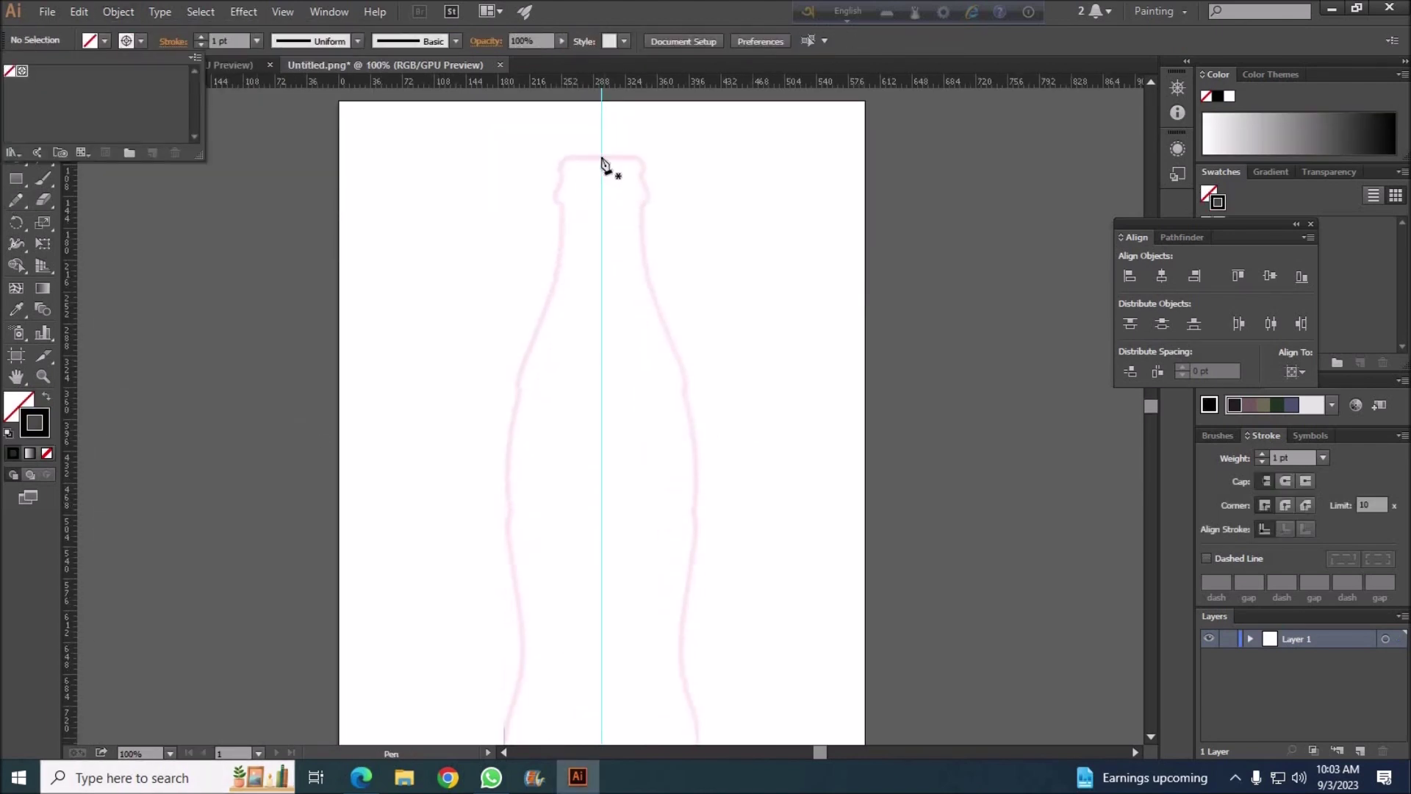
# At 200% zoom, start the Pen outline at the top centre, curving around the lip and neck.
pyautogui.click(170, 753)
pyautogui.click(193, 479)
pyautogui.scroll(2, 697, 410)
pyautogui.click(598, 242)
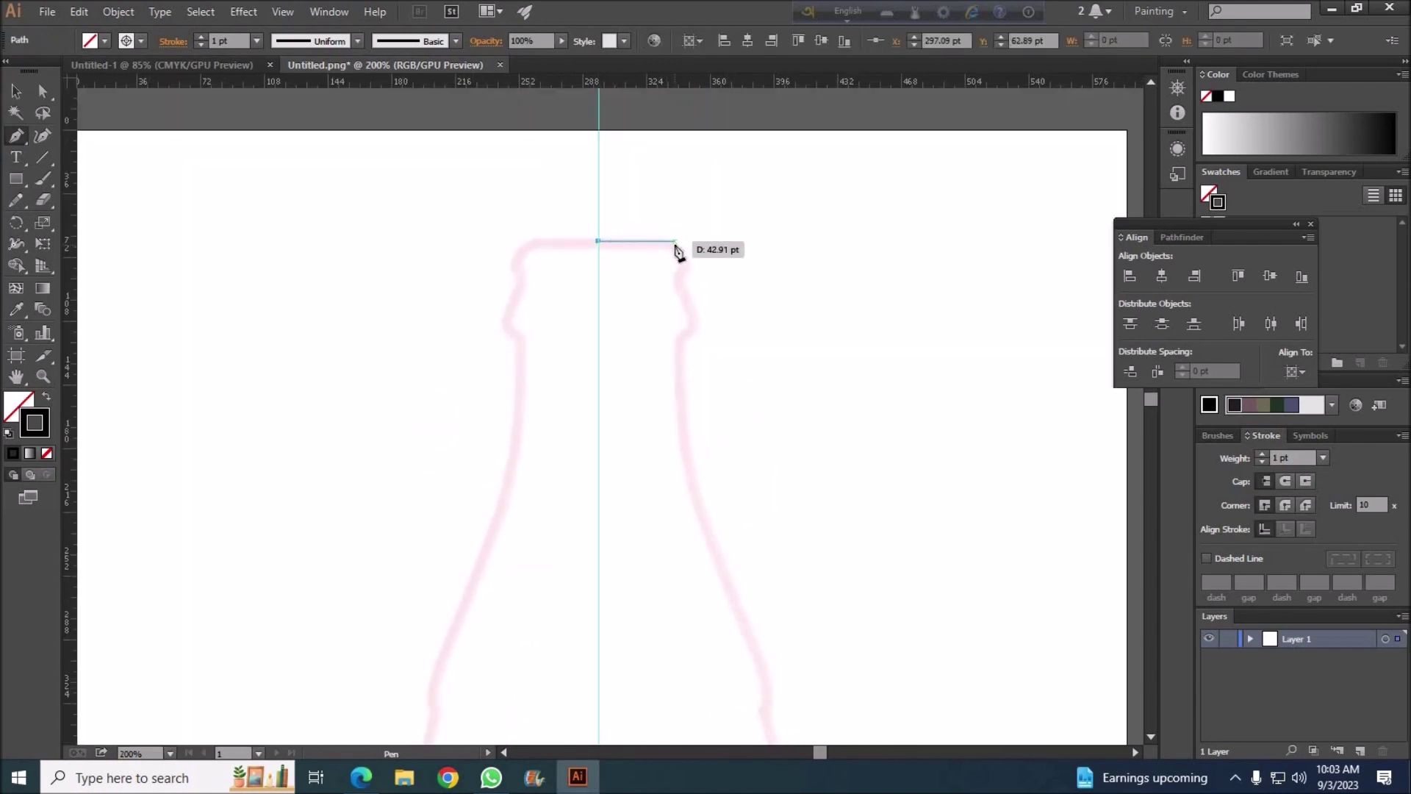
pyautogui.click(677, 241)
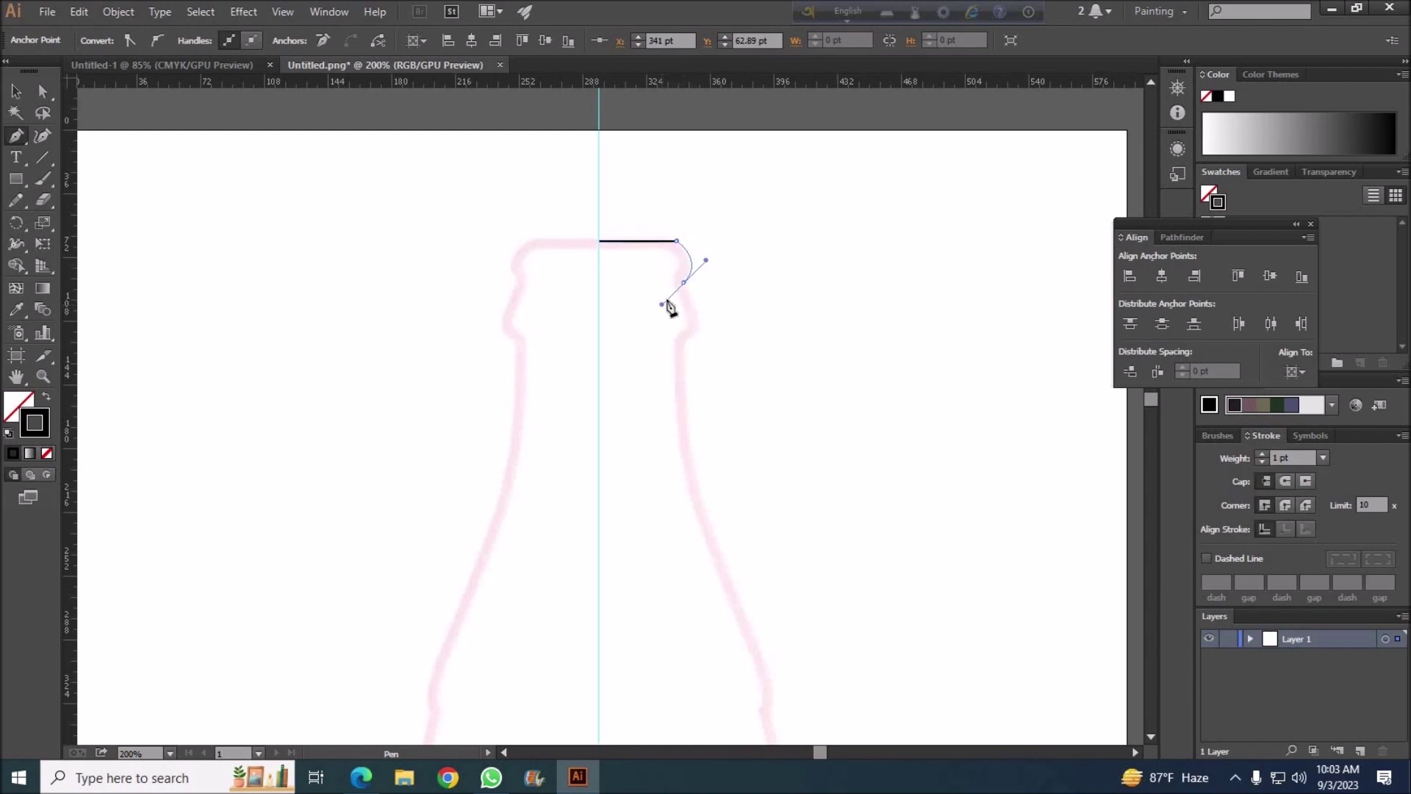
pyautogui.moveTo(662, 303); pyautogui.dragTo(701, 335)
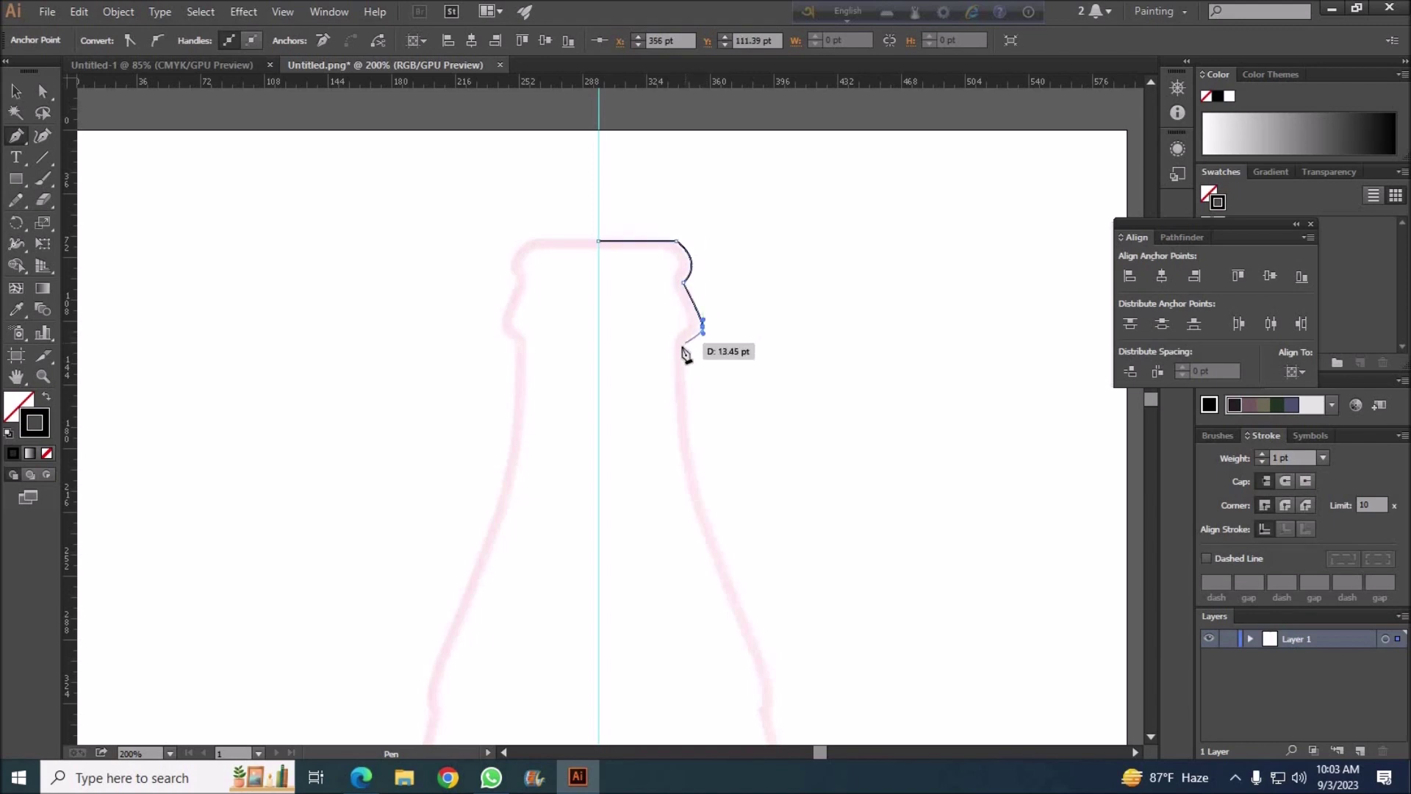
pyautogui.moveTo(696, 500); pyautogui.dragTo(714, 551)
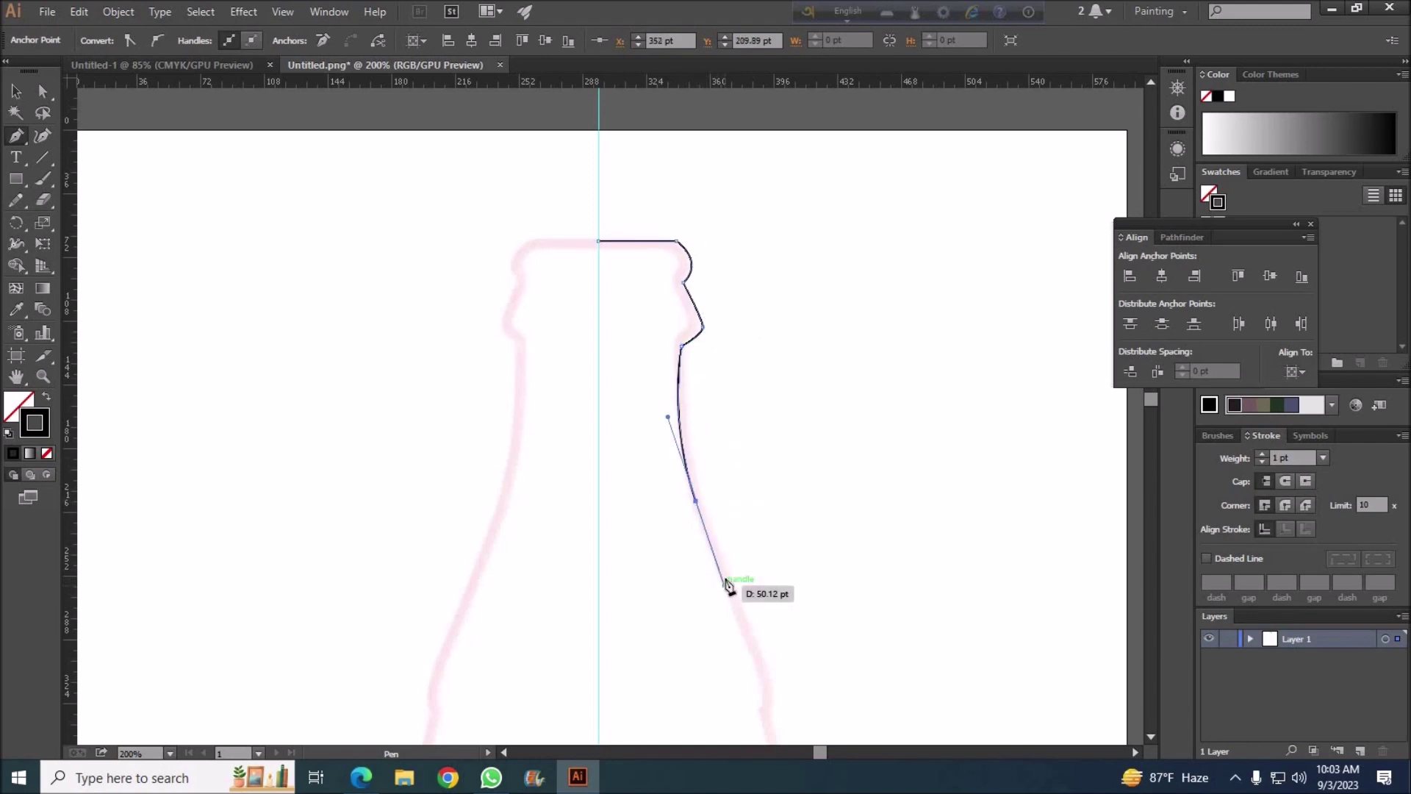
pyautogui.scroll(-3, 757, 588)
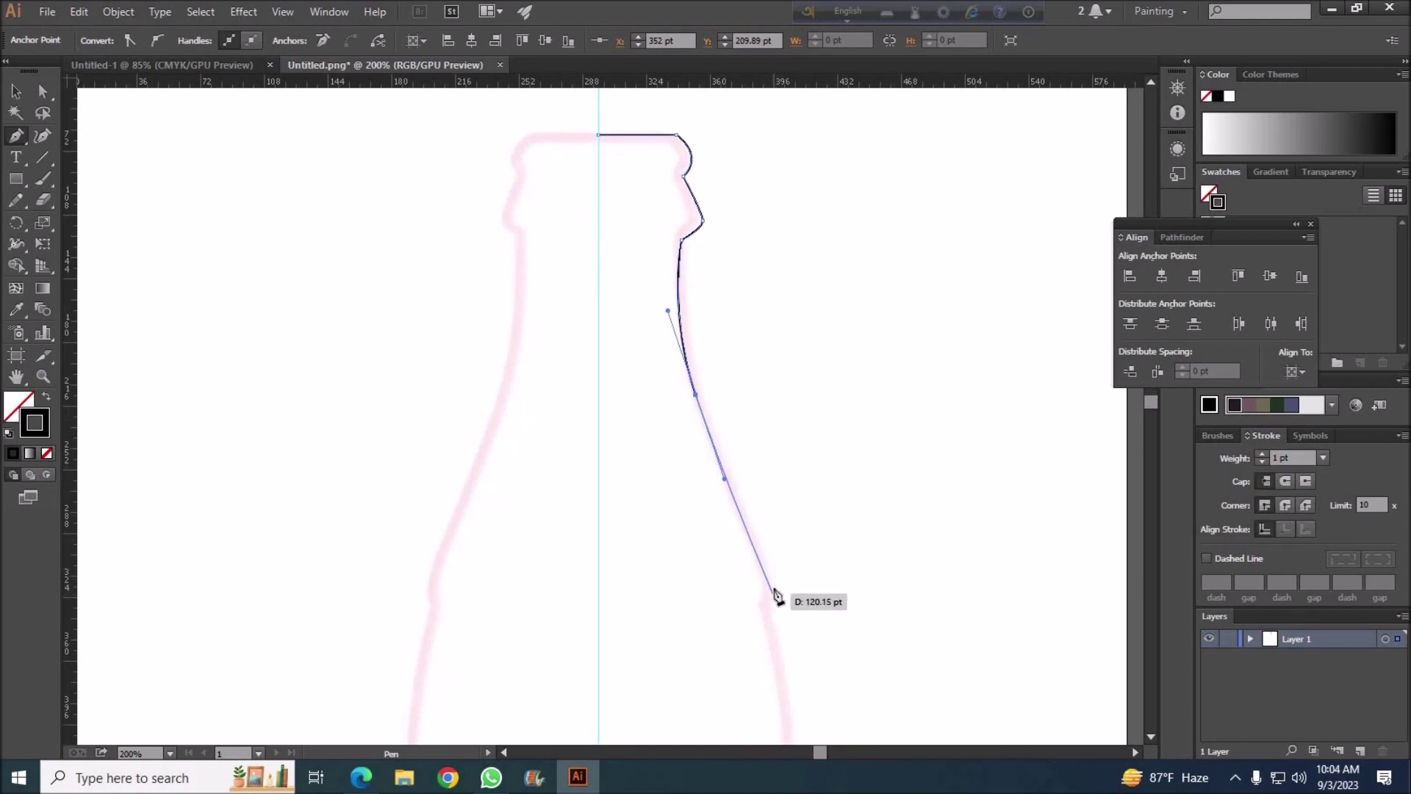
# Continue the outline down the shoulder and along the bottle's side curves.
pyautogui.moveTo(774, 588); pyautogui.dragTo(757, 607)
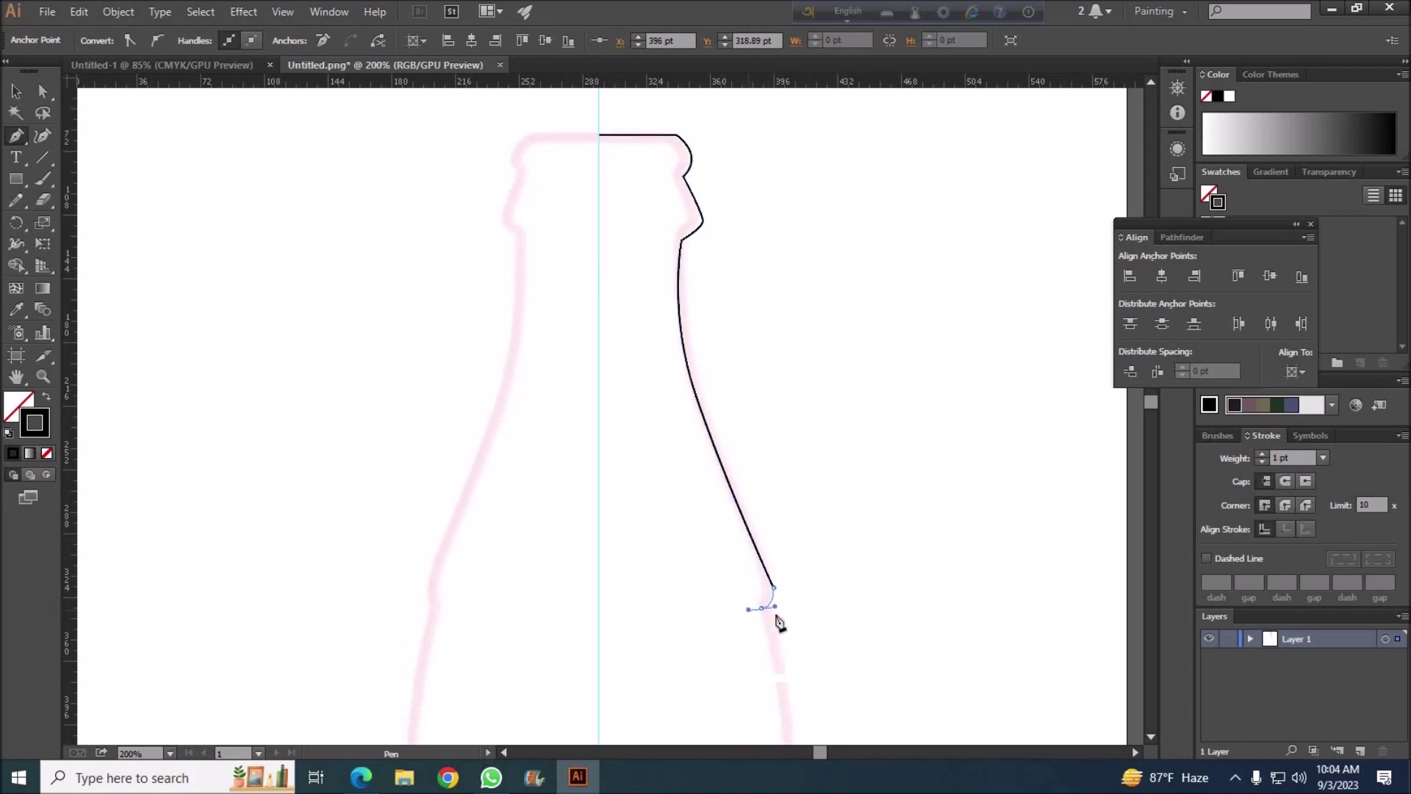
pyautogui.scroll(-8, 786, 552)
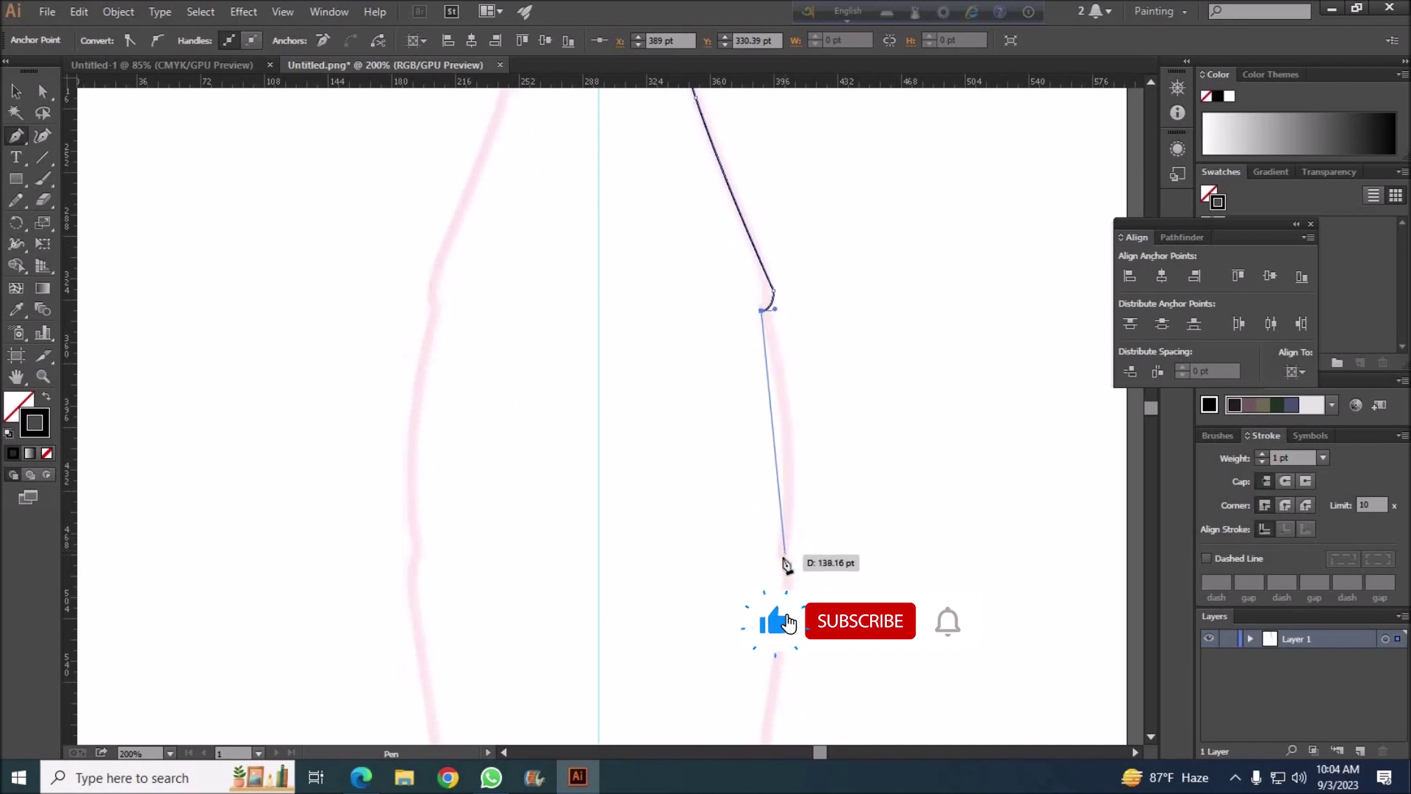
pyautogui.moveTo(783, 556); pyautogui.dragTo(755, 683)
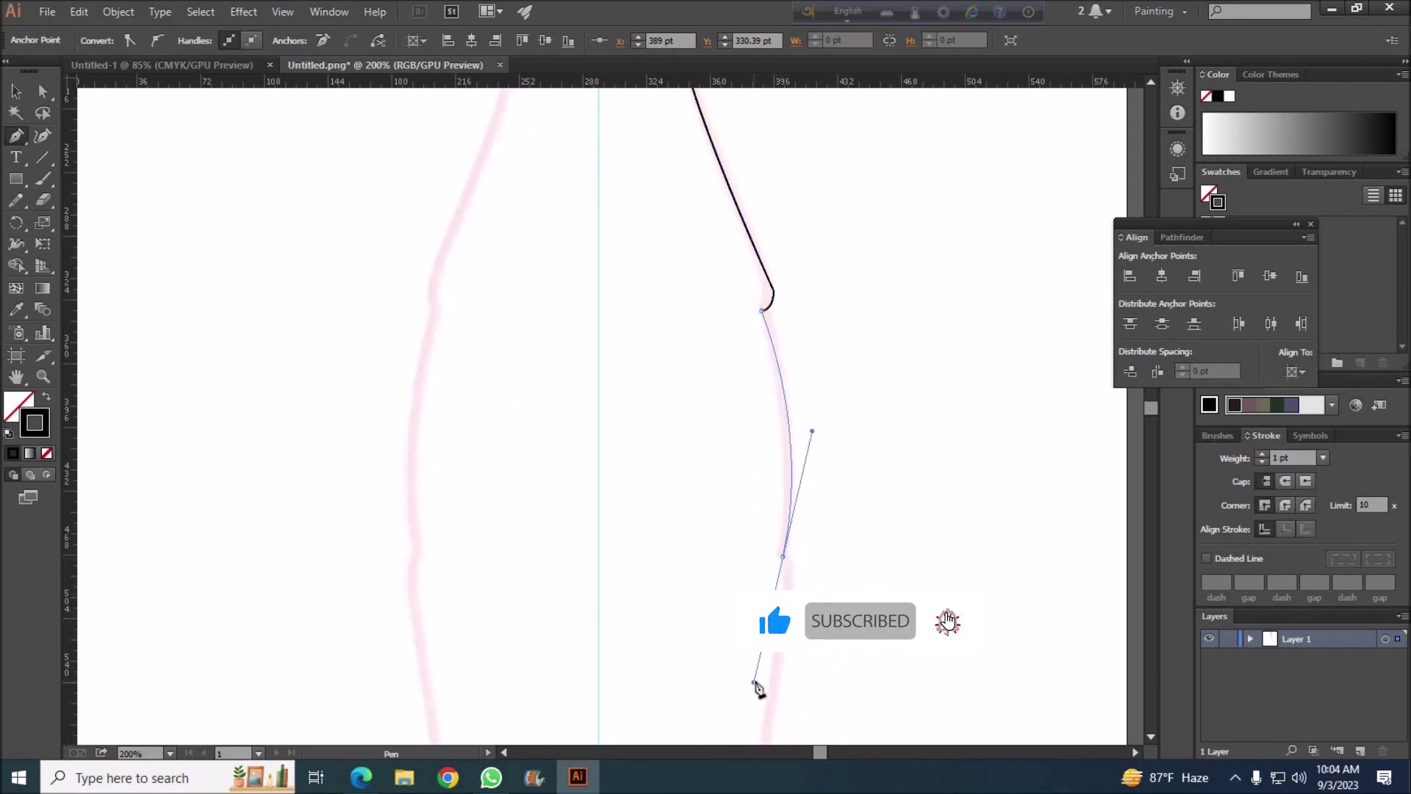
pyautogui.moveTo(783, 556); pyautogui.dragTo(797, 568)
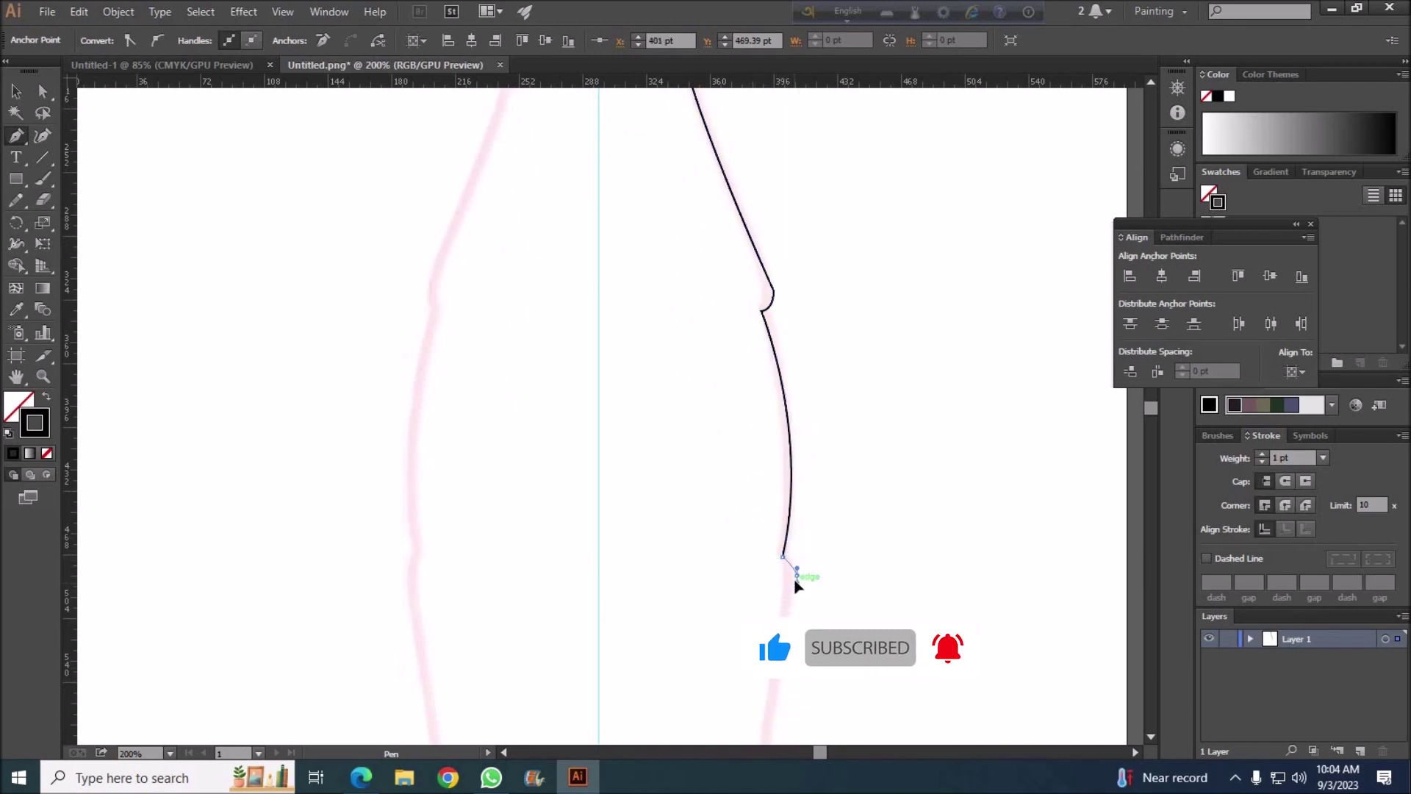
pyautogui.scroll(-2, 790, 599)
pyautogui.scroll(-7, 786, 613)
pyautogui.moveTo(789, 617)
pyautogui.mouseDown()
pyautogui.moveTo(812, 635)
pyautogui.moveTo(781, 673)
pyautogui.mouseUp()
pyautogui.scroll(-2, 781, 673)
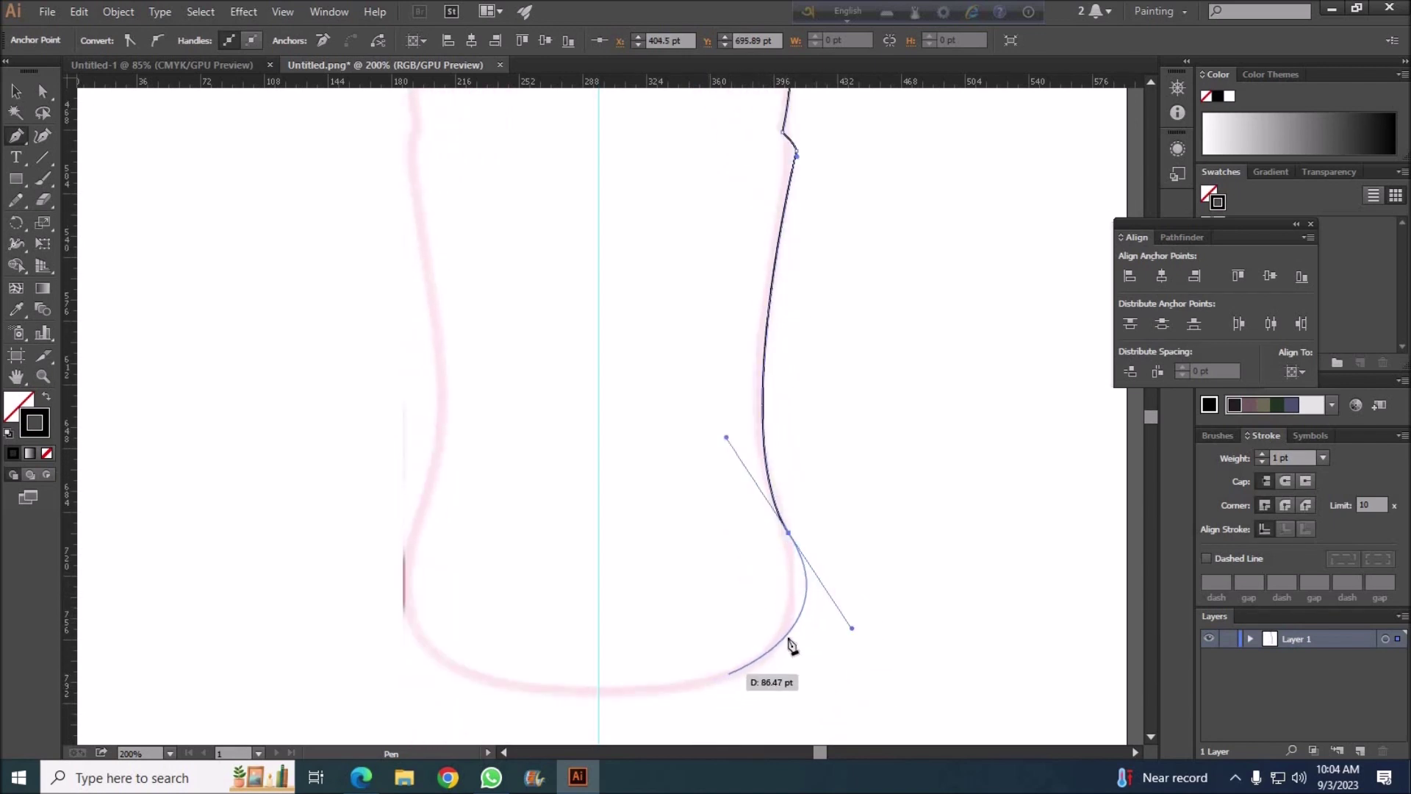
# Add curved points at the lower corner and base, then close the path at the top.
pyautogui.moveTo(777, 652); pyautogui.dragTo(735, 670)
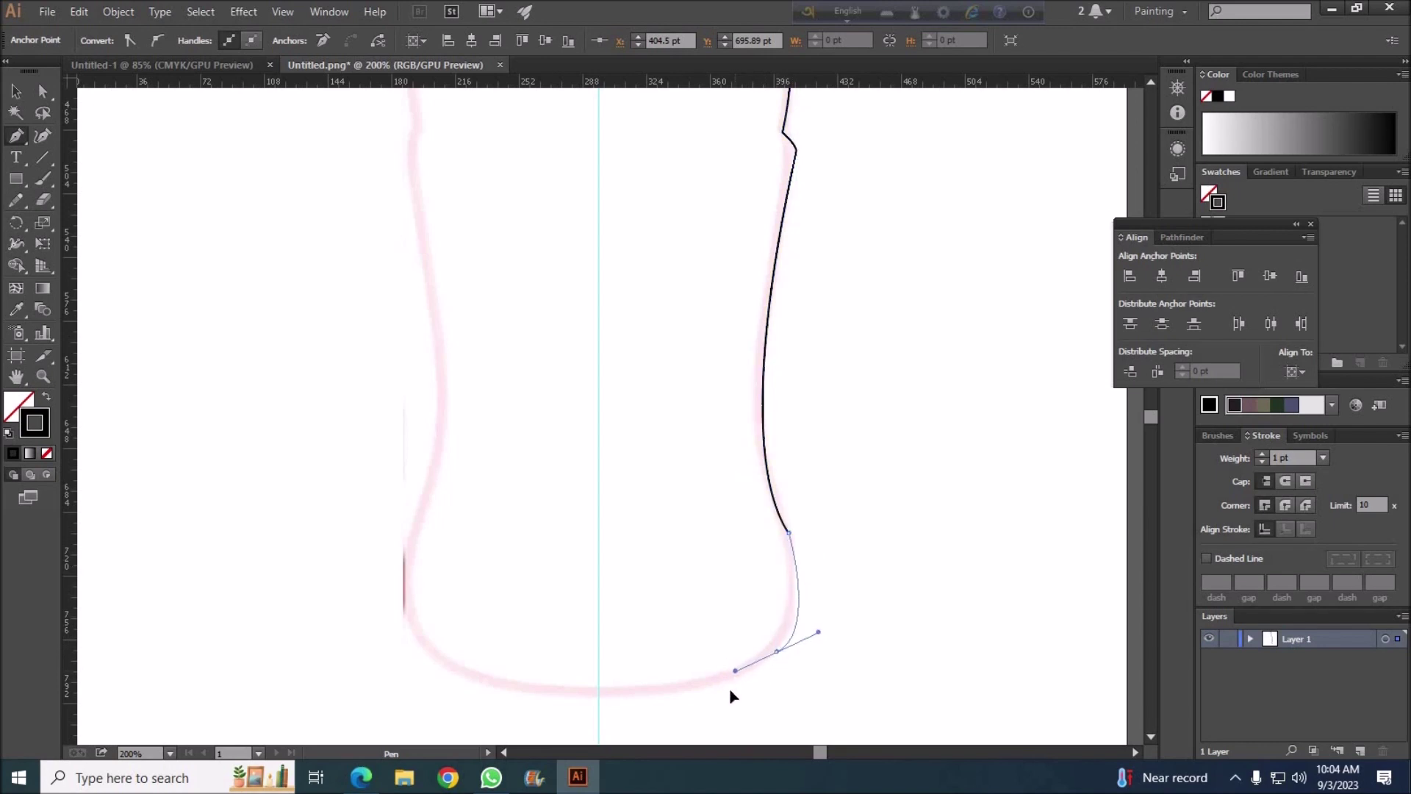
pyautogui.click(777, 652)
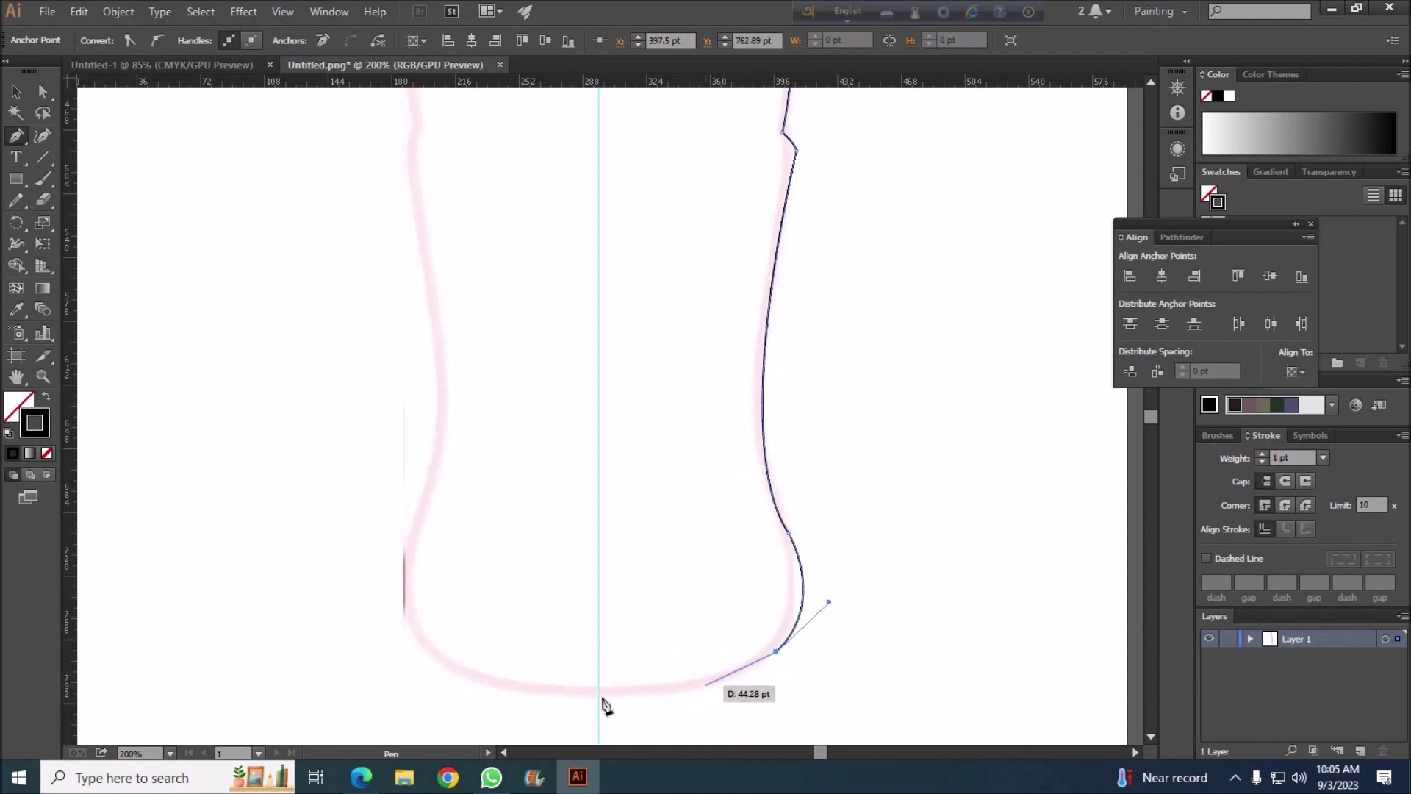
pyautogui.moveTo(600, 694); pyautogui.dragTo(478, 686)
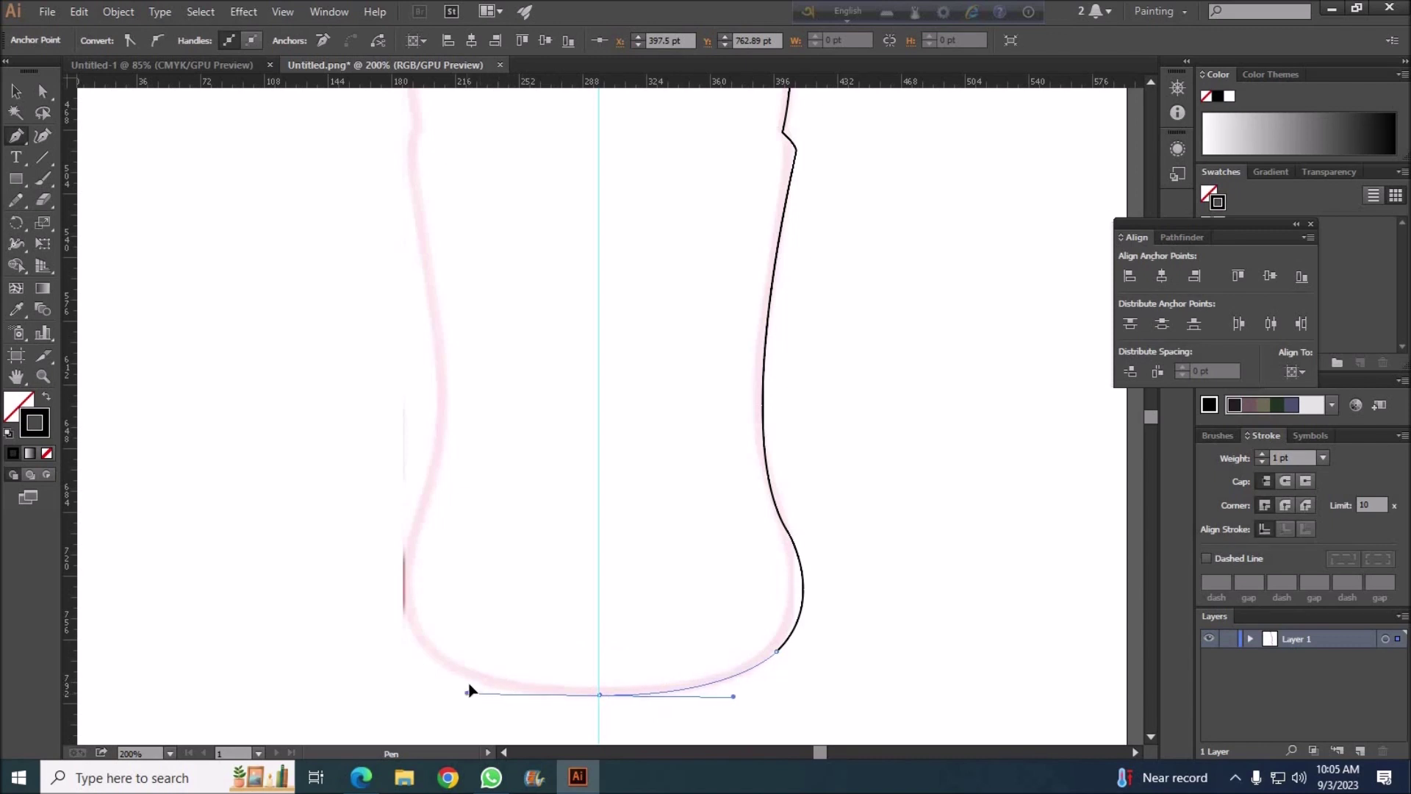
pyautogui.click(599, 695)
pyautogui.scroll(3, 603, 588)
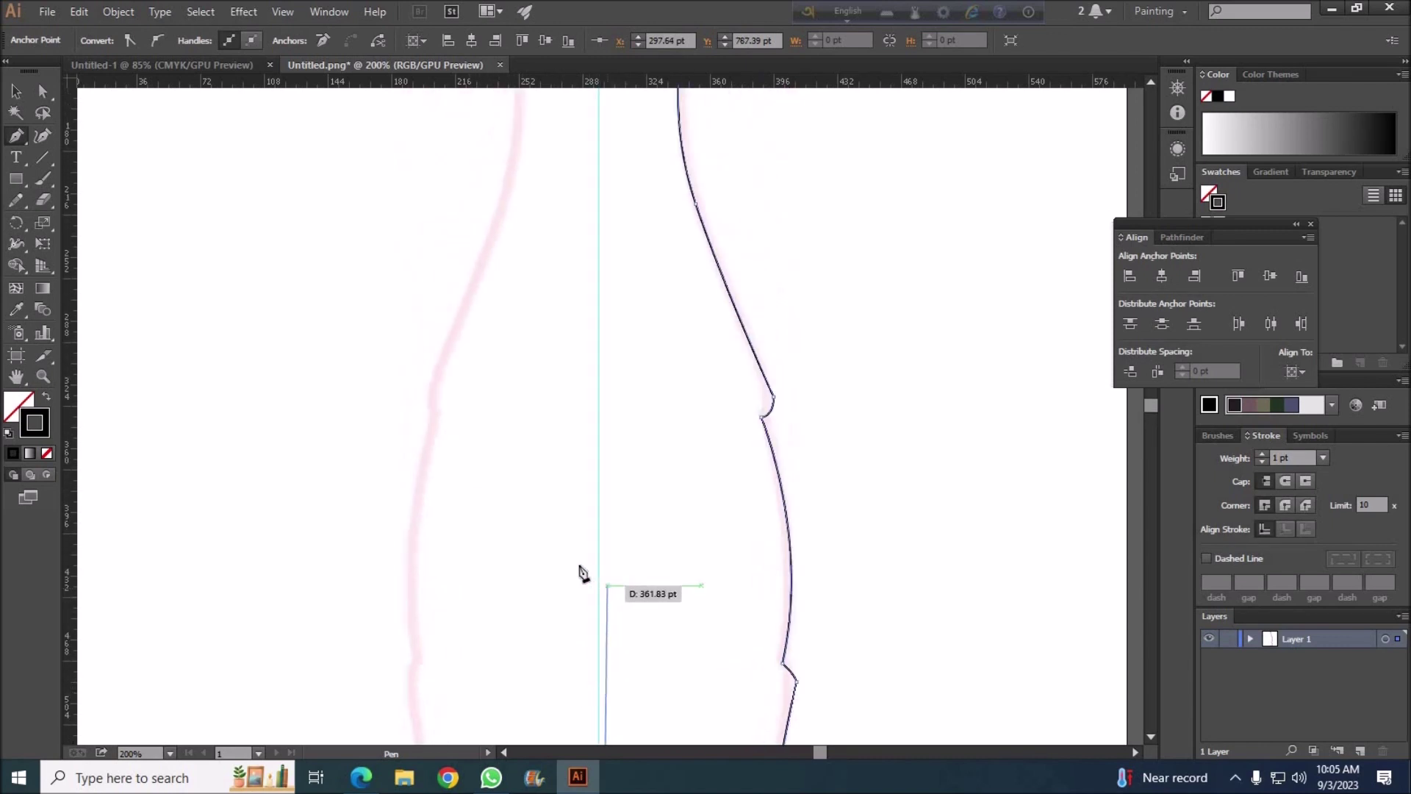
pyautogui.scroll(7, 581, 569)
pyautogui.click(600, 369)
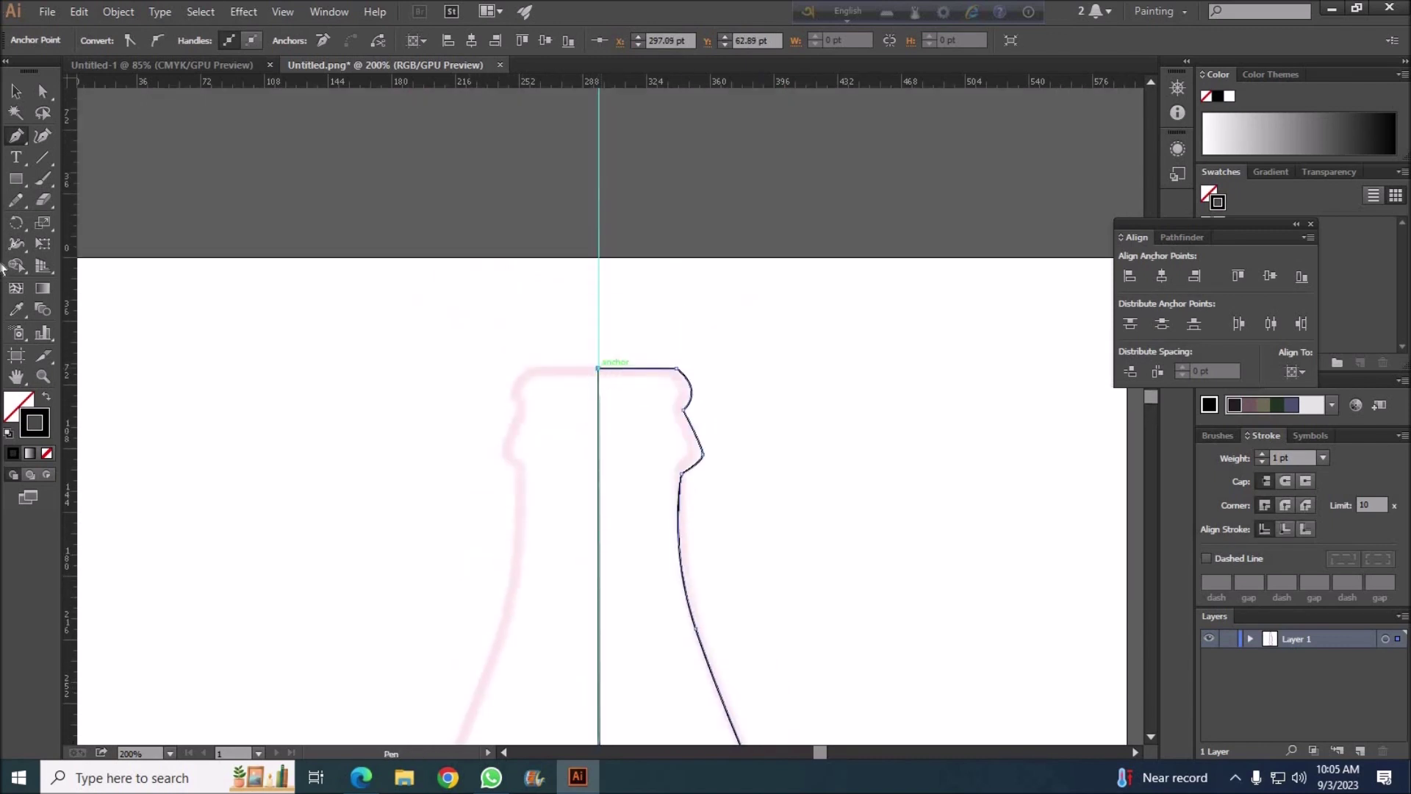
pyautogui.keyDown('ctrl'); pyautogui.click(514, 349); pyautogui.keyUp('ctrl')
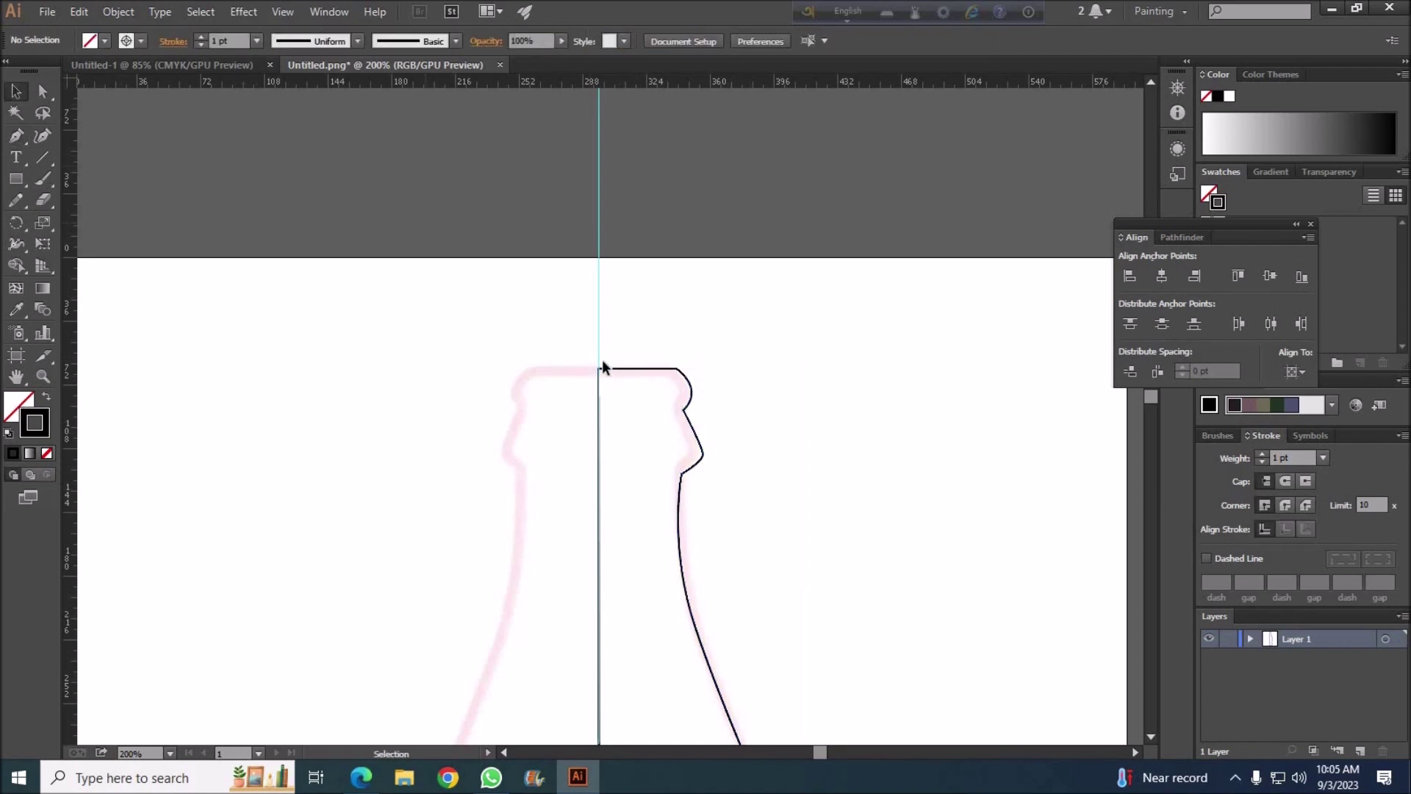
# Draw horizontal divider lines below the cap and below the neck to the centre line.
pyautogui.click(681, 475)
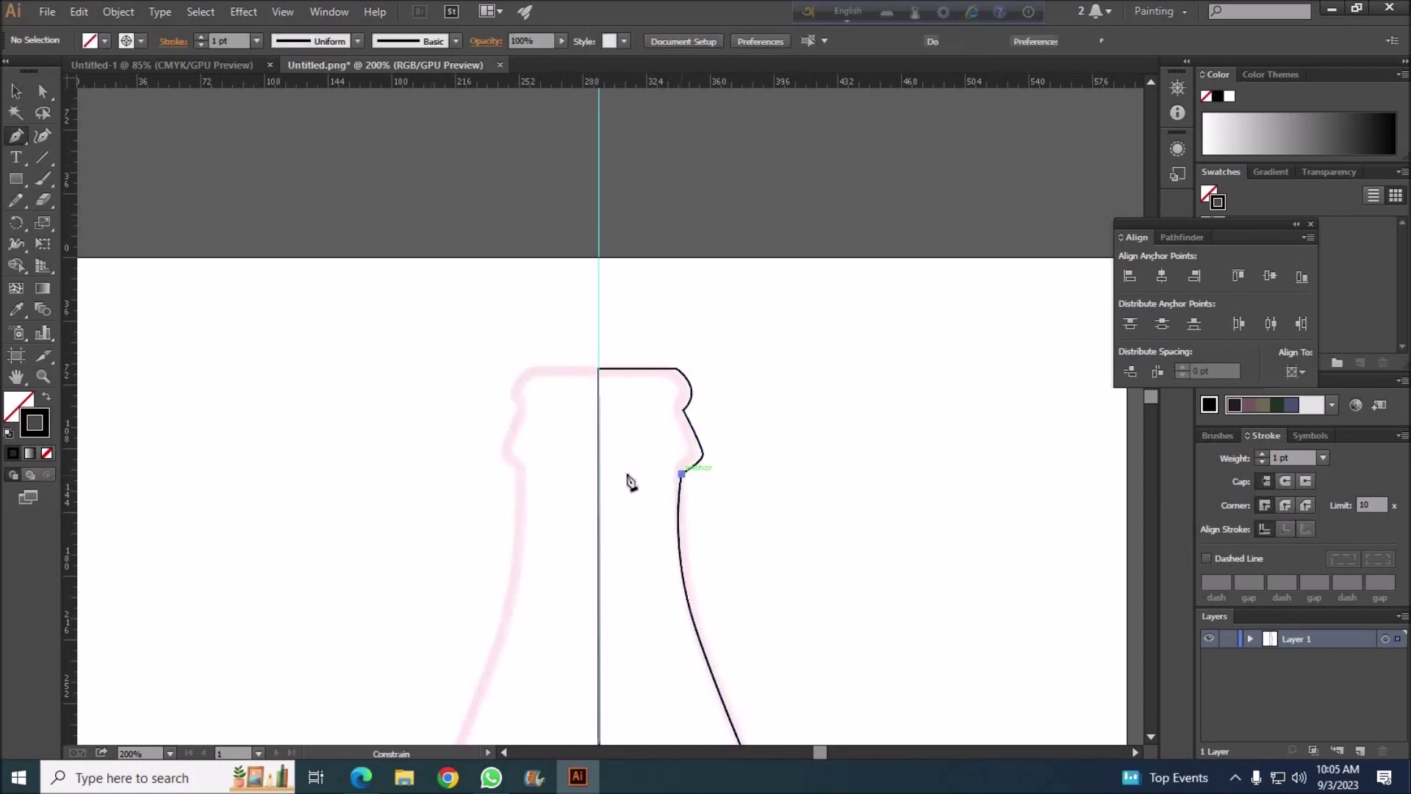
pyautogui.click(600, 476)
pyautogui.scroll(-3, 712, 577)
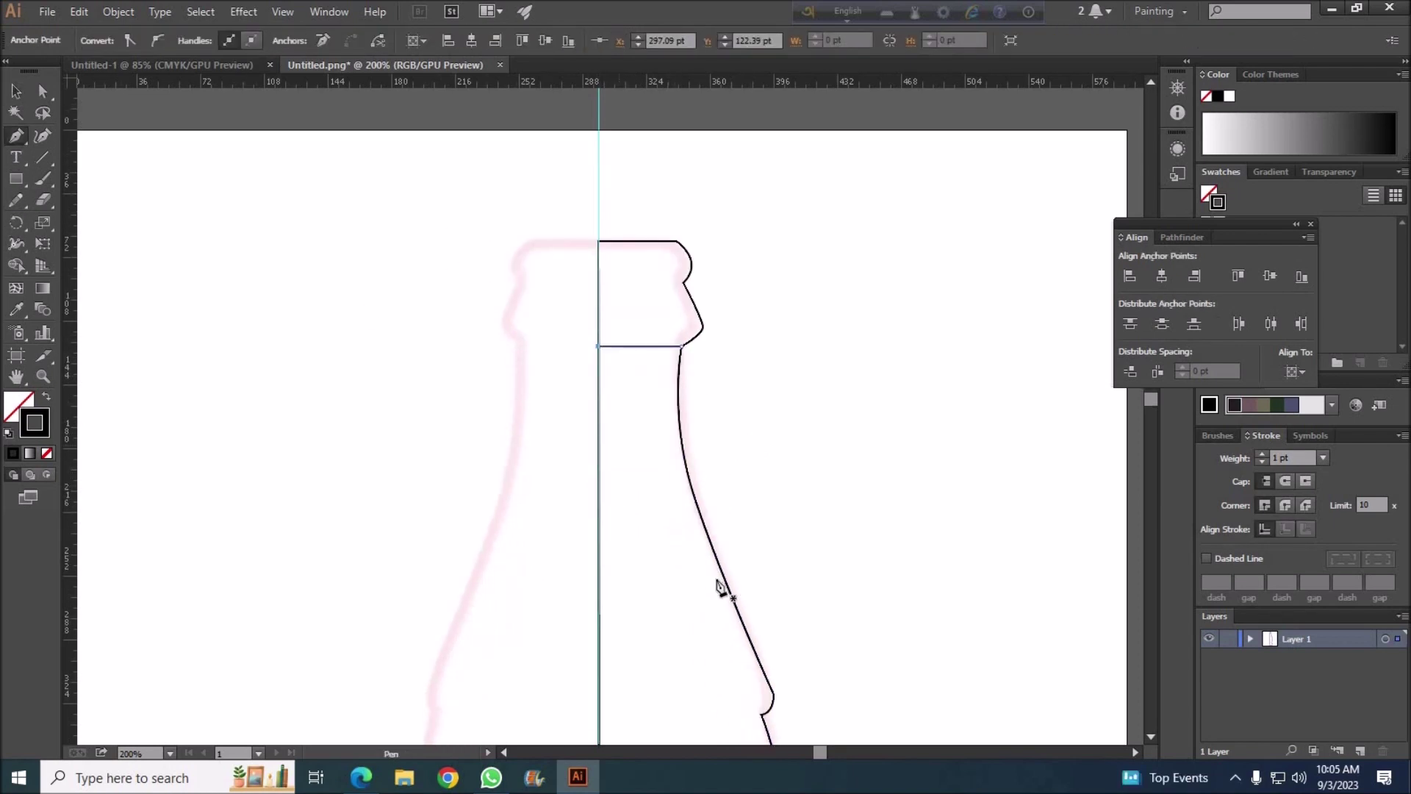
pyautogui.click(727, 584)
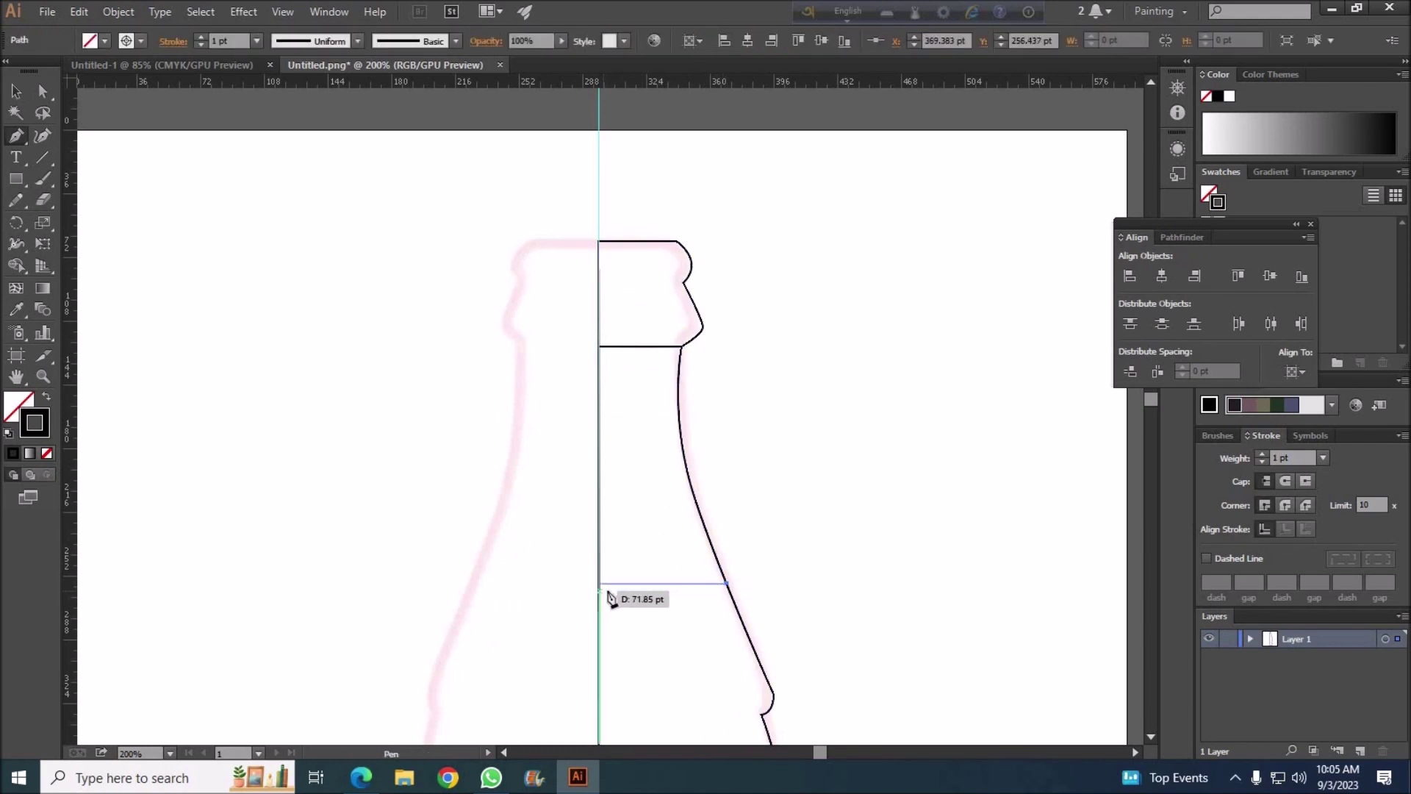
pyautogui.click(602, 584)
# Extend the lower divider to the centre line and select all bottle paths.
pyautogui.press('v')
pyautogui.moveTo(600, 584); pyautogui.dragTo(589, 623)
pyautogui.click(537, 606)
pyautogui.click(660, 584)
pyautogui.scroll(-2, 820, 515)
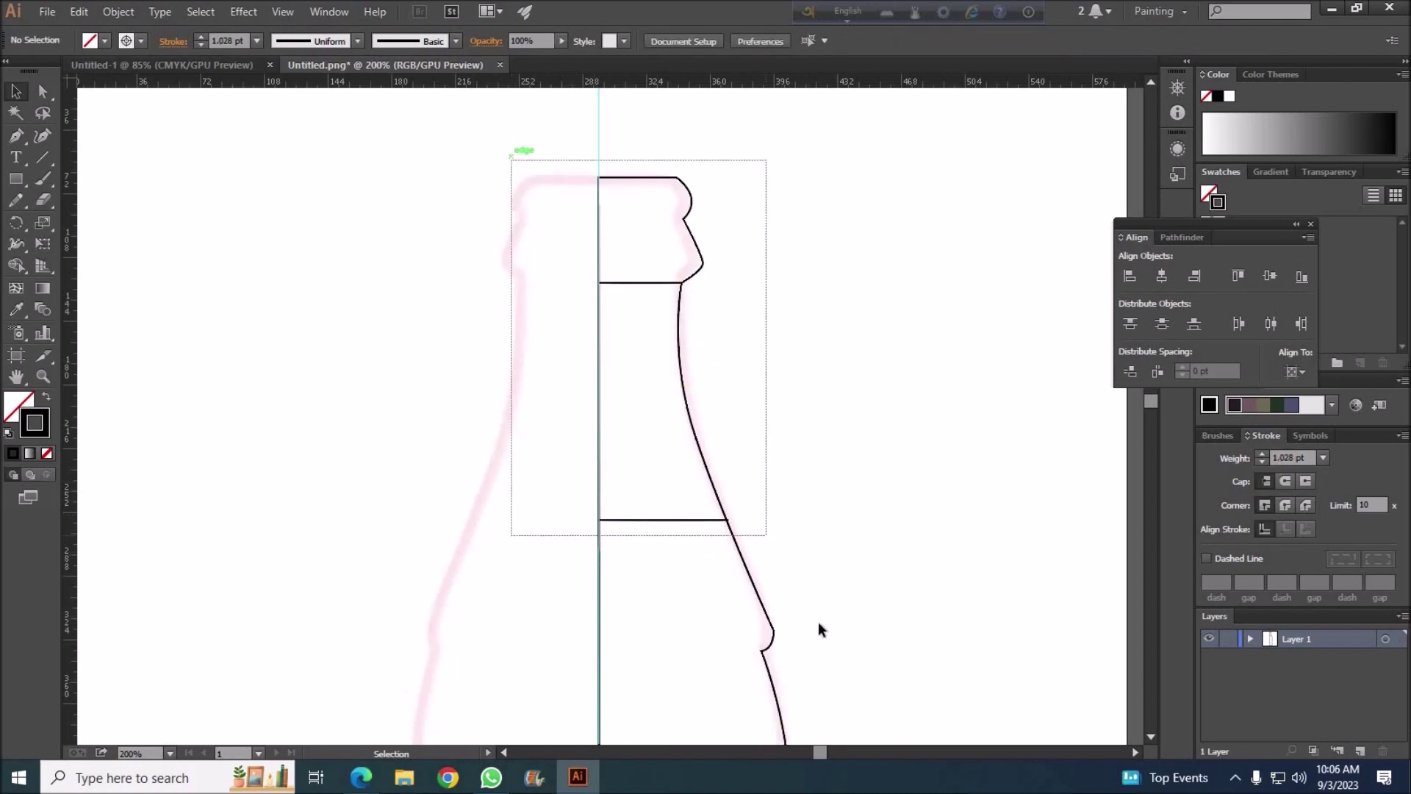
pyautogui.hotkey('ctrl', 'a')
pyautogui.hotkey('shift', 'm')
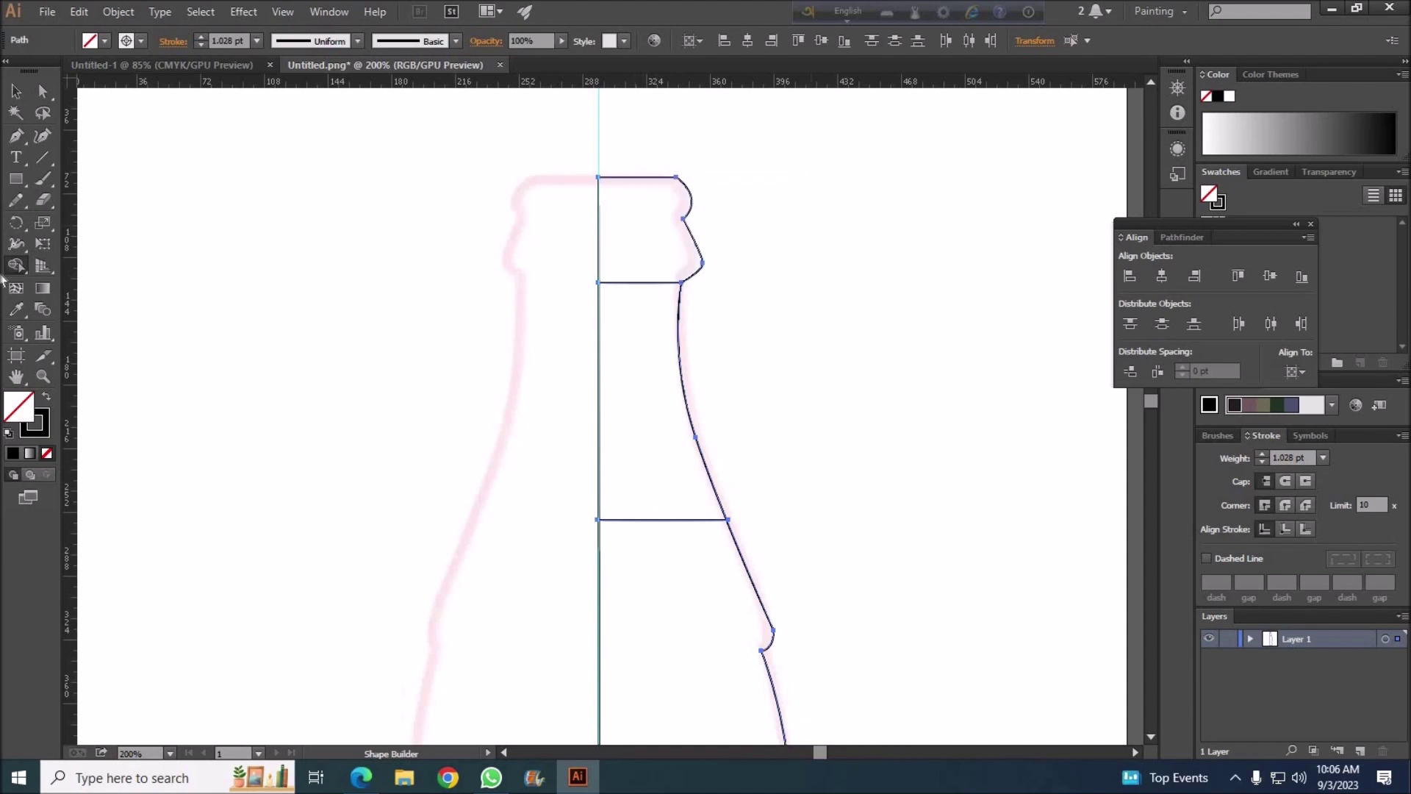
# Fill the cap region with red using the Color Picker.
pyautogui.click(106, 42)
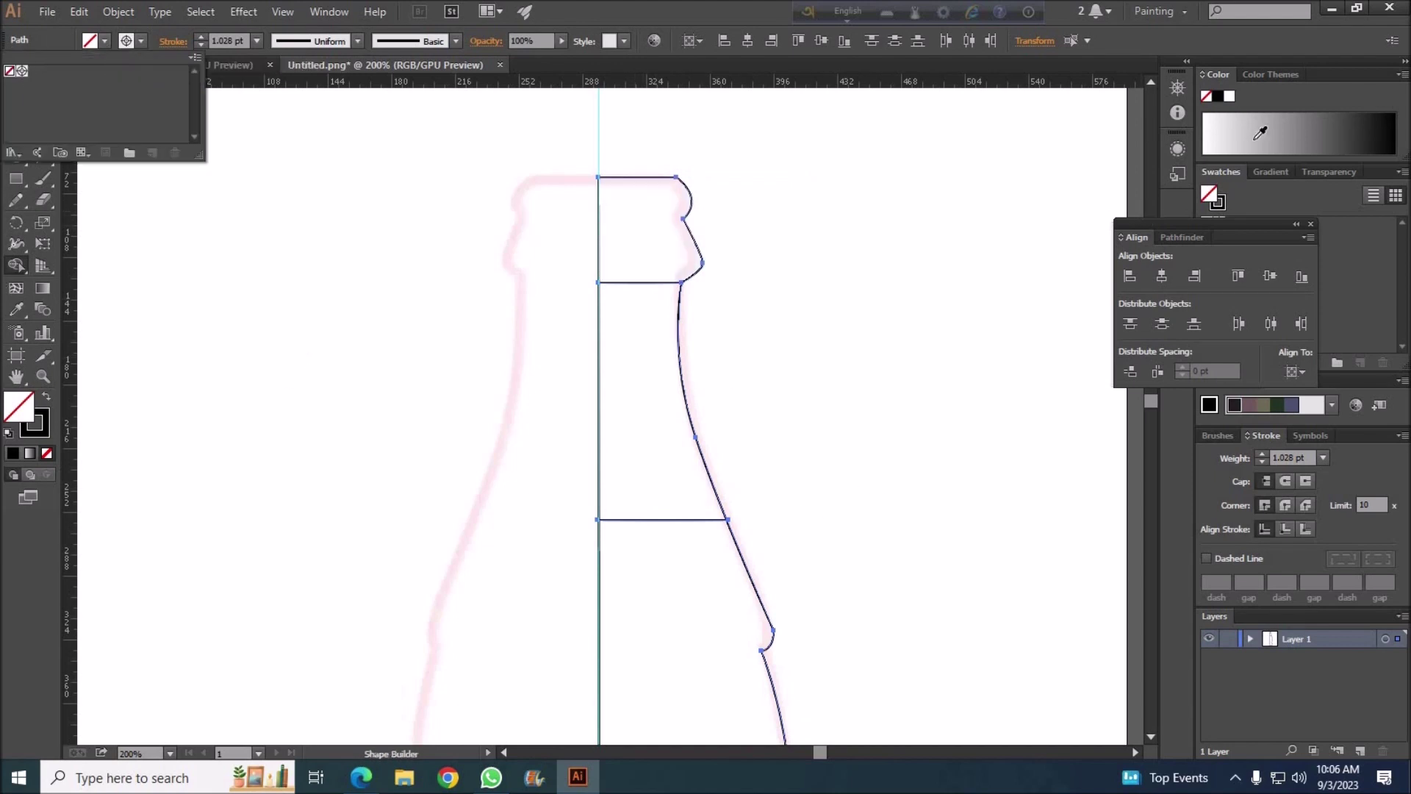
pyautogui.doubleClick(16, 406)
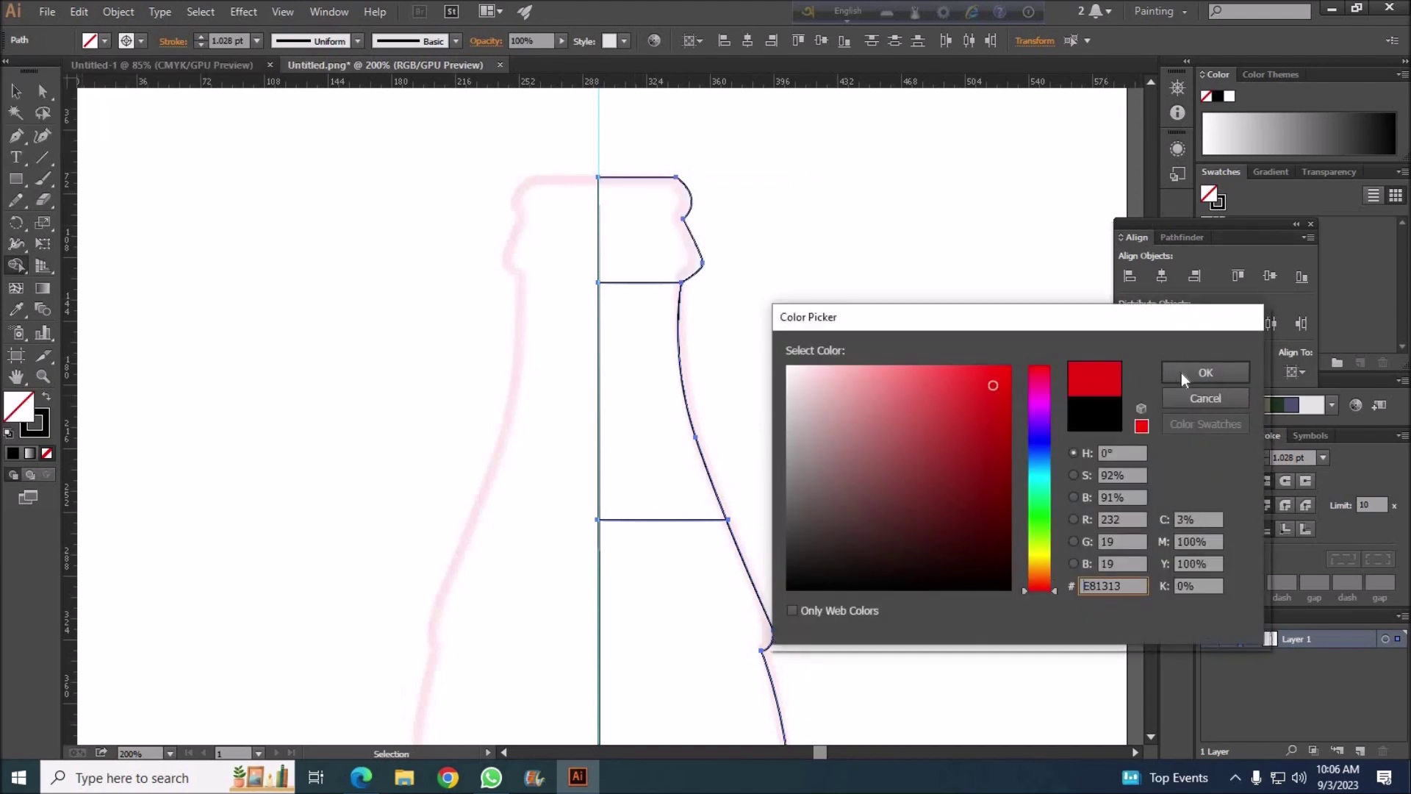
pyautogui.click(1215, 372)
pyautogui.click(639, 228)
# Fill the neck region with light grey, then lighten the grey further.
pyautogui.doubleClick(16, 410)
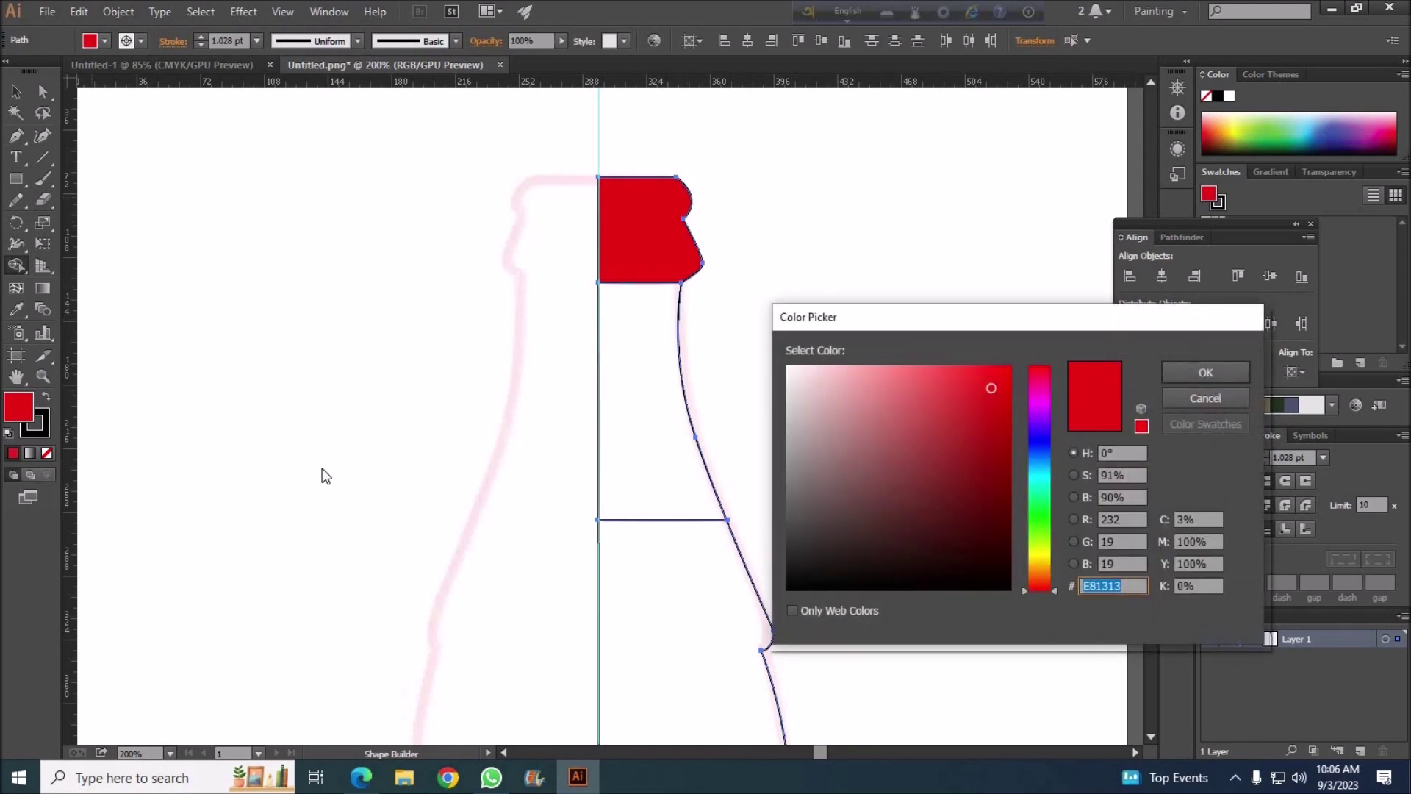
pyautogui.click(793, 371)
pyautogui.click(790, 420)
pyautogui.press('Return')
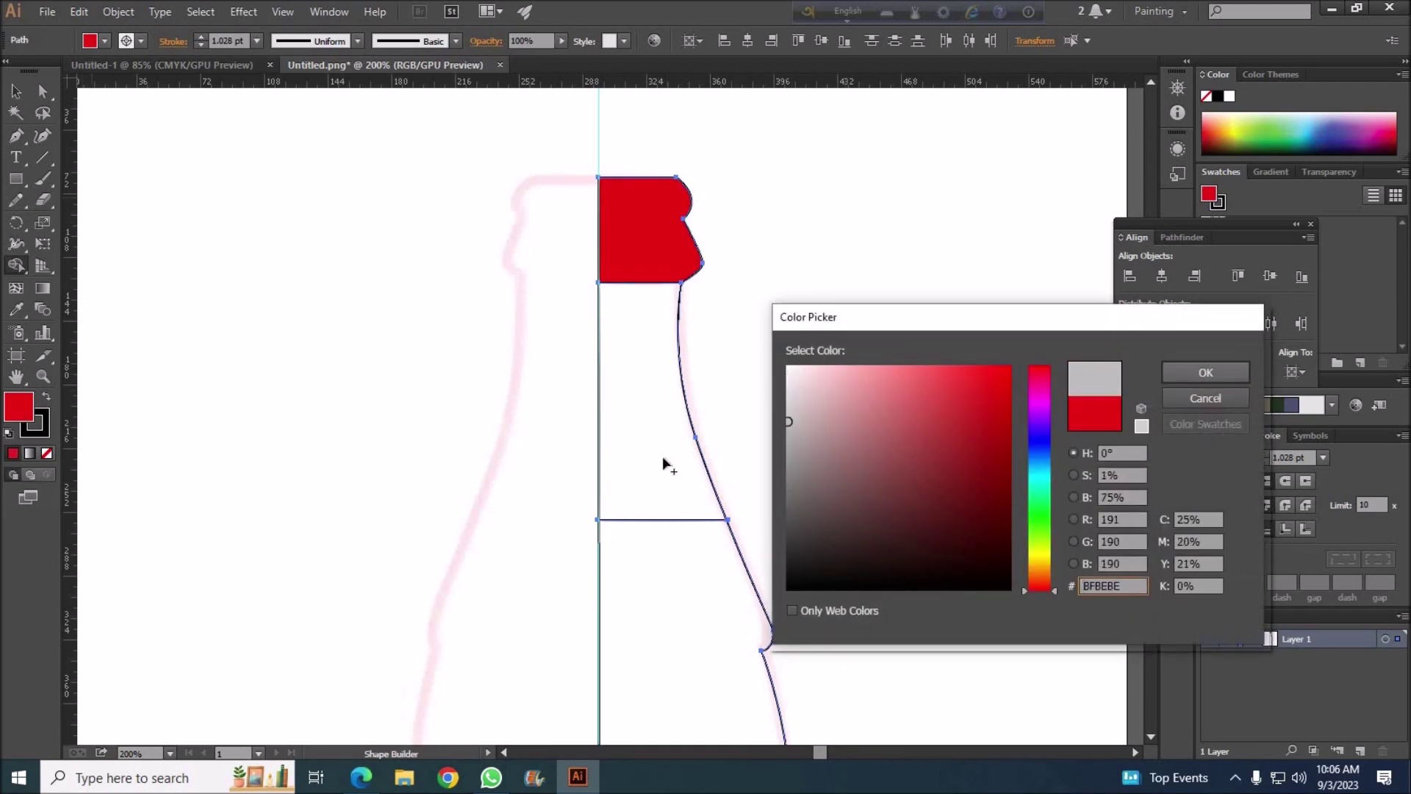
pyautogui.click(665, 463)
pyautogui.scroll(-1, 788, 537)
pyautogui.doubleClick(17, 406)
pyautogui.click(786, 392)
pyautogui.press('Return')
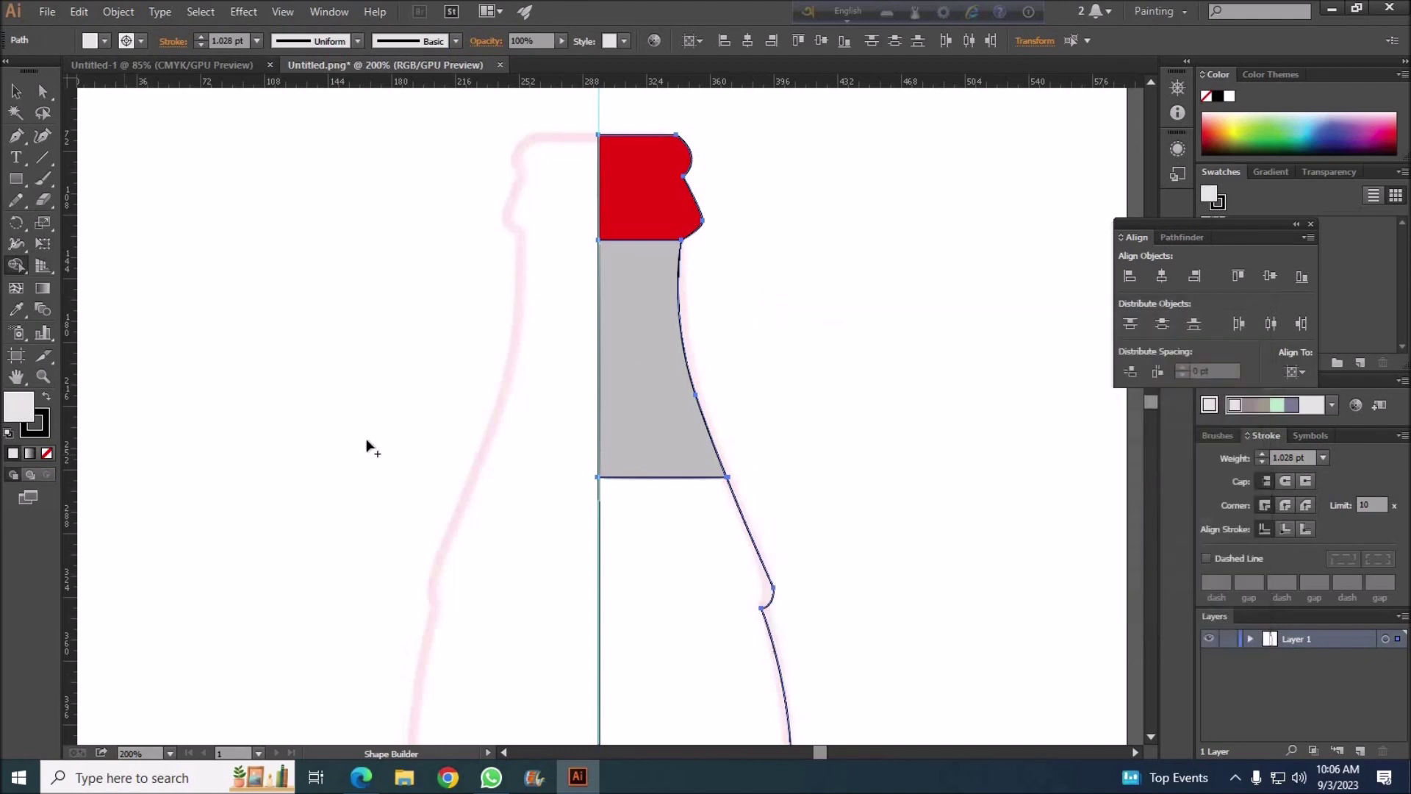
# Fill the body region with dark red and reselect the bottle shapes.
pyautogui.doubleClick(16, 411)
pyautogui.click(988, 500)
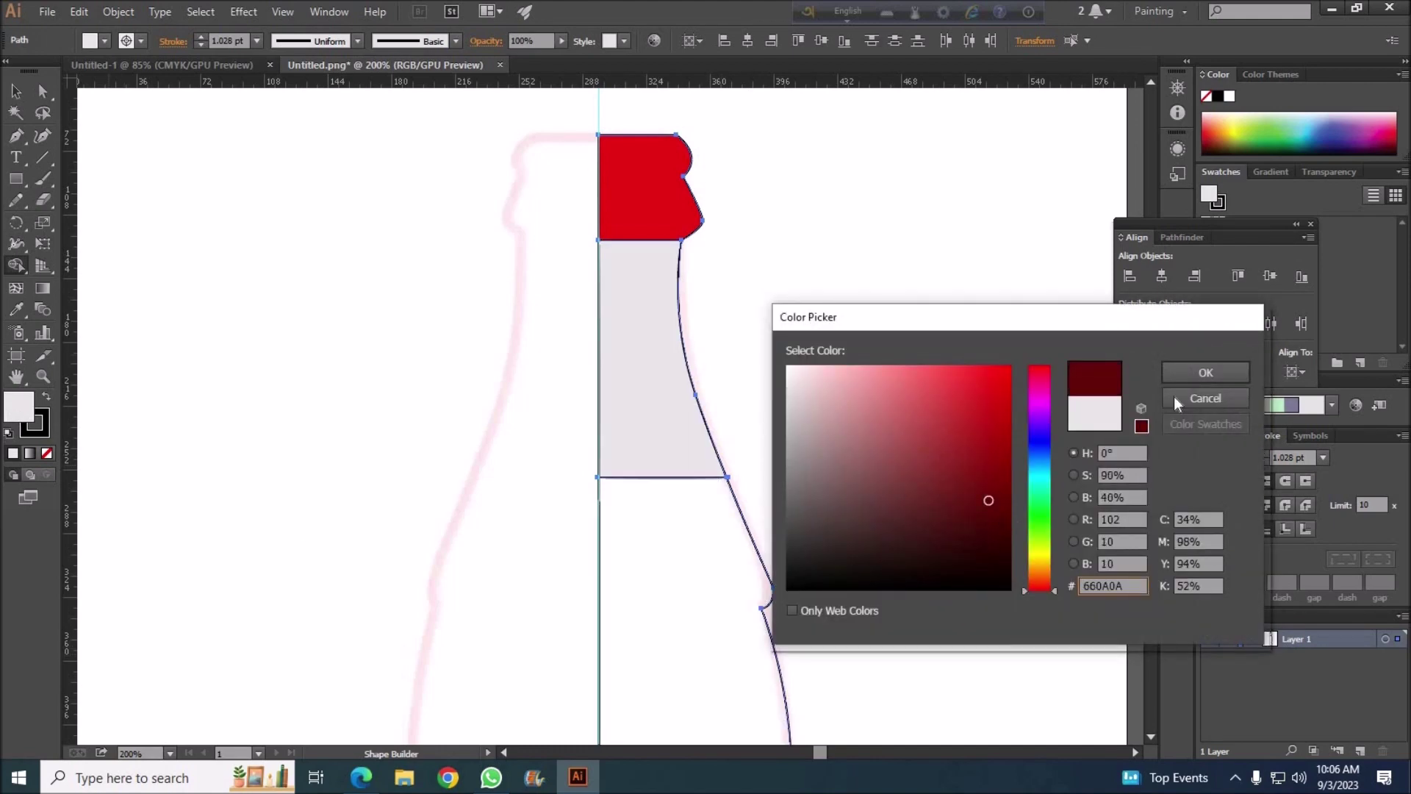
pyautogui.press('Return')
pyautogui.click(785, 713)
pyautogui.press('v')
pyautogui.click(252, 328)
pyautogui.scroll(-1, 775, 410)
pyautogui.scroll(-3, 775, 409)
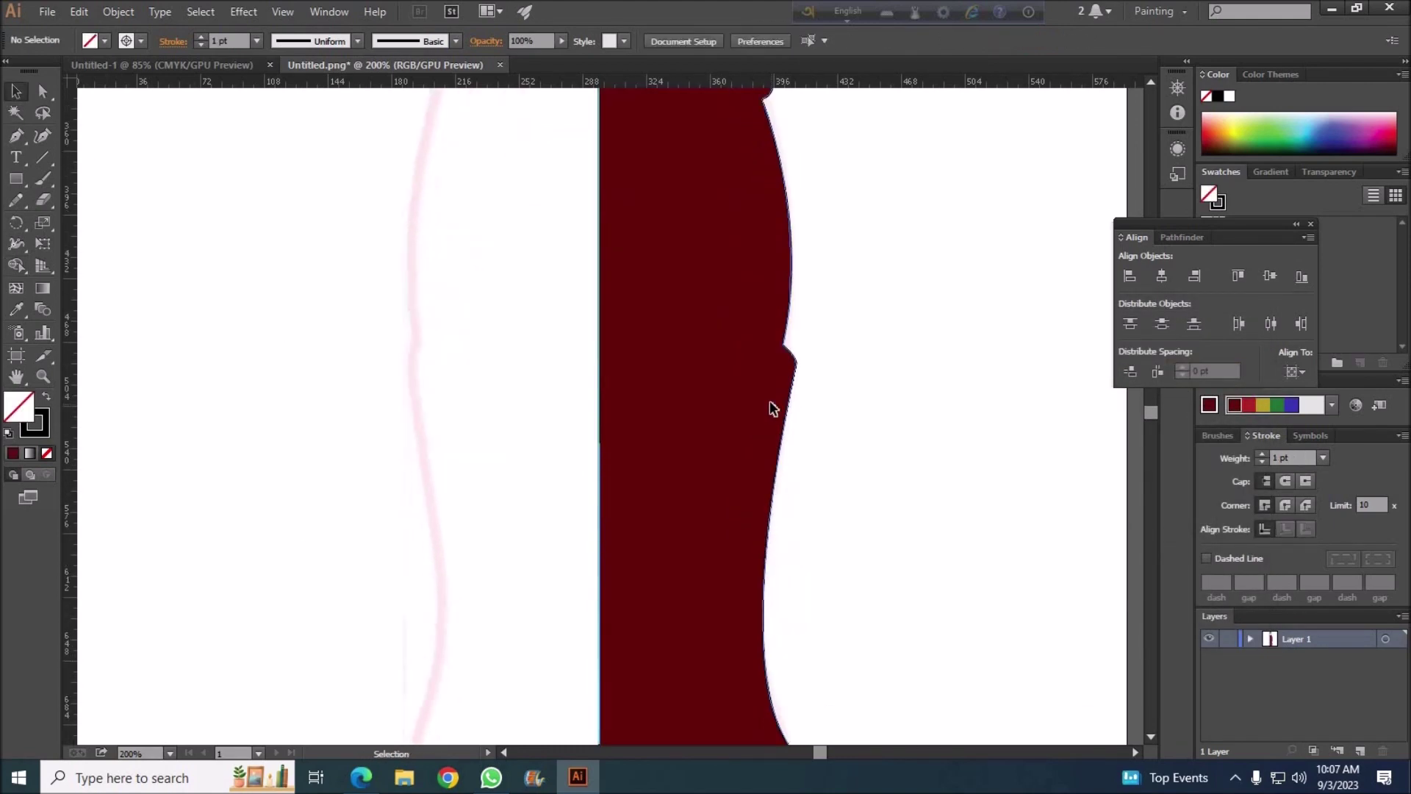
pyautogui.scroll(-1, 832, 418)
pyautogui.scroll(3, 848, 369)
pyautogui.scroll(3, 678, 551)
pyautogui.click(678, 318)
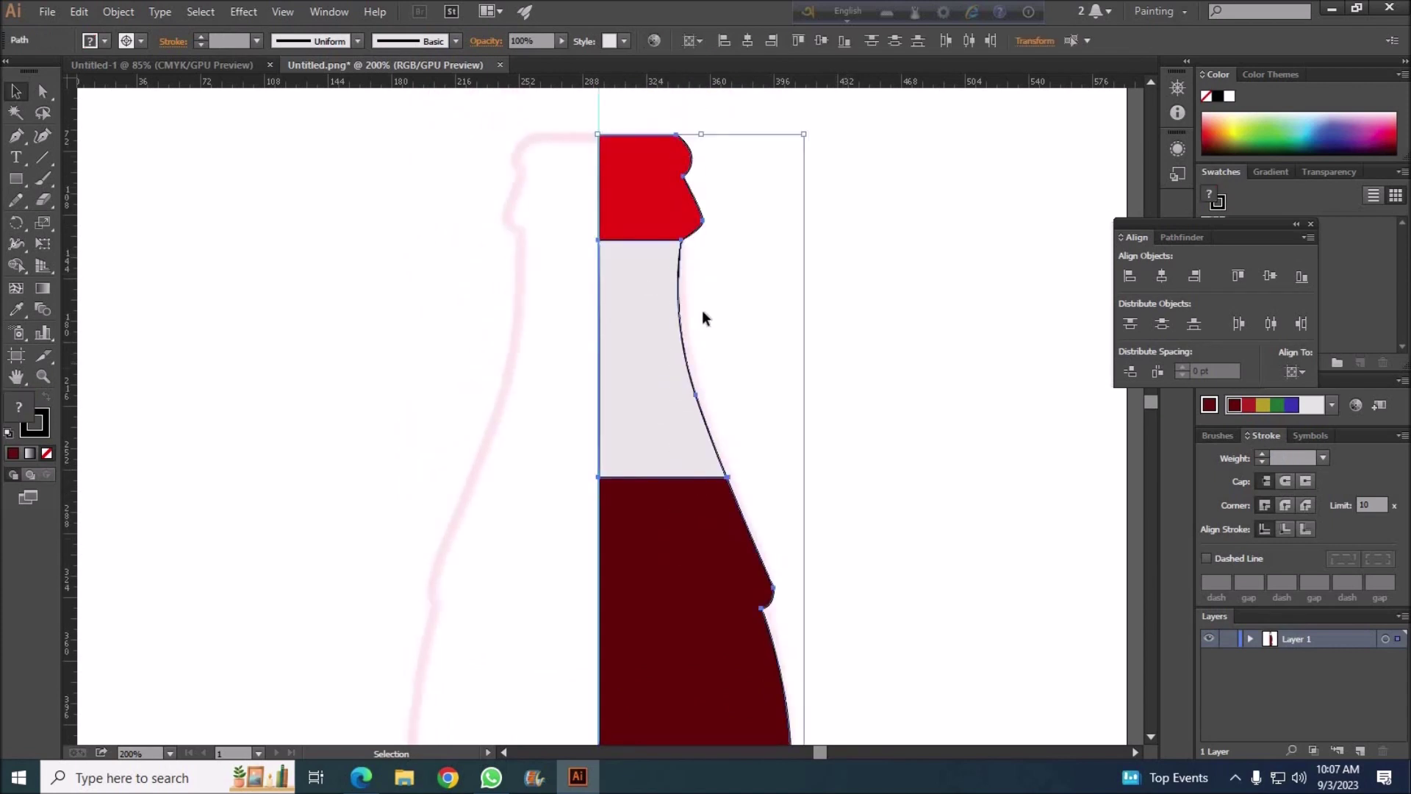
# Try 3D Revolve on the selected shape with preview, then cancel it.
pyautogui.click(243, 11)
pyautogui.click(481, 135)
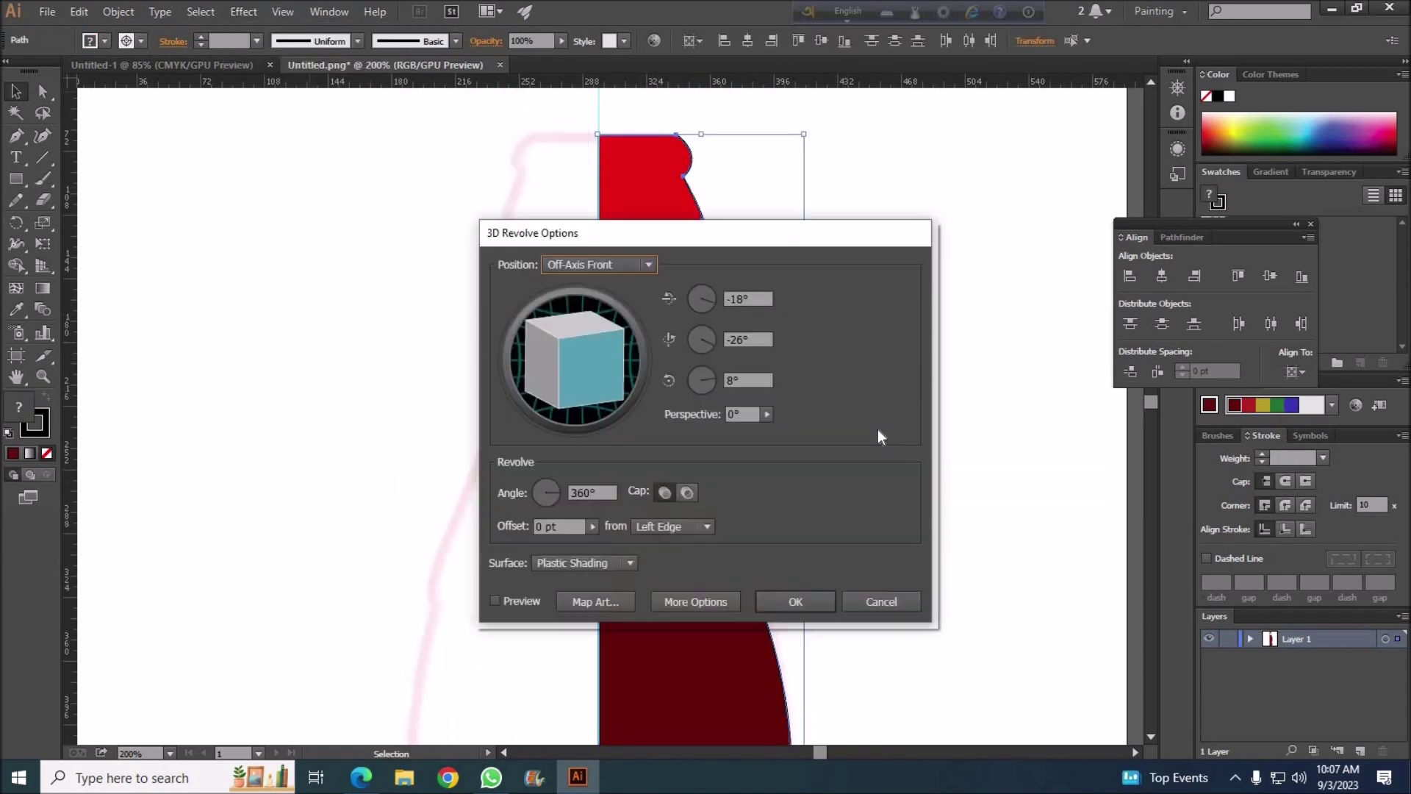
pyautogui.moveTo(735, 233); pyautogui.dragTo(913, 252)
pyautogui.click(673, 618)
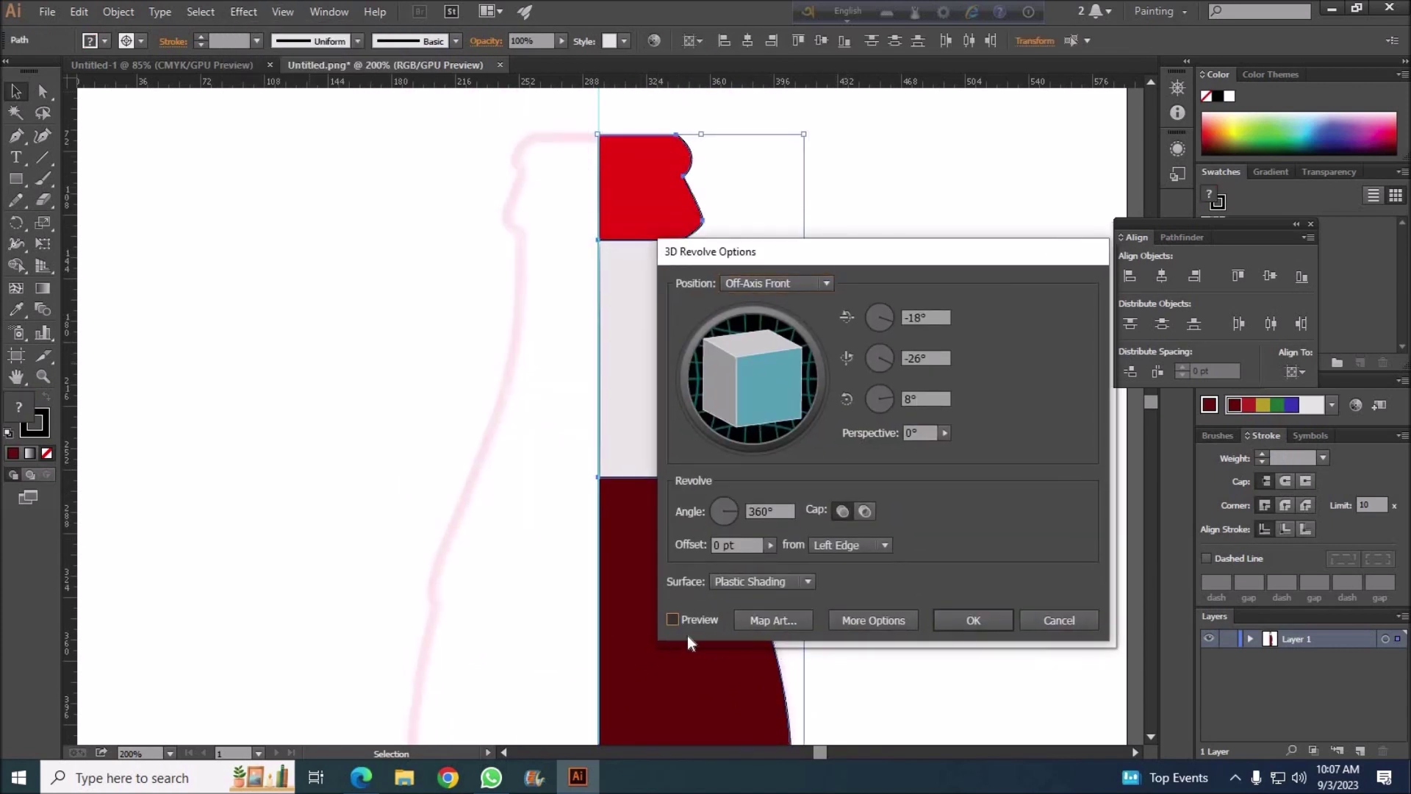
pyautogui.click(1085, 621)
pyautogui.click(792, 627)
# Select all bottle parts, reopen 3D Revolve, and set the rotation to -23°.
pyautogui.hotkey('ctrl', 'a')
pyautogui.click(253, 10)
pyautogui.click(500, 126)
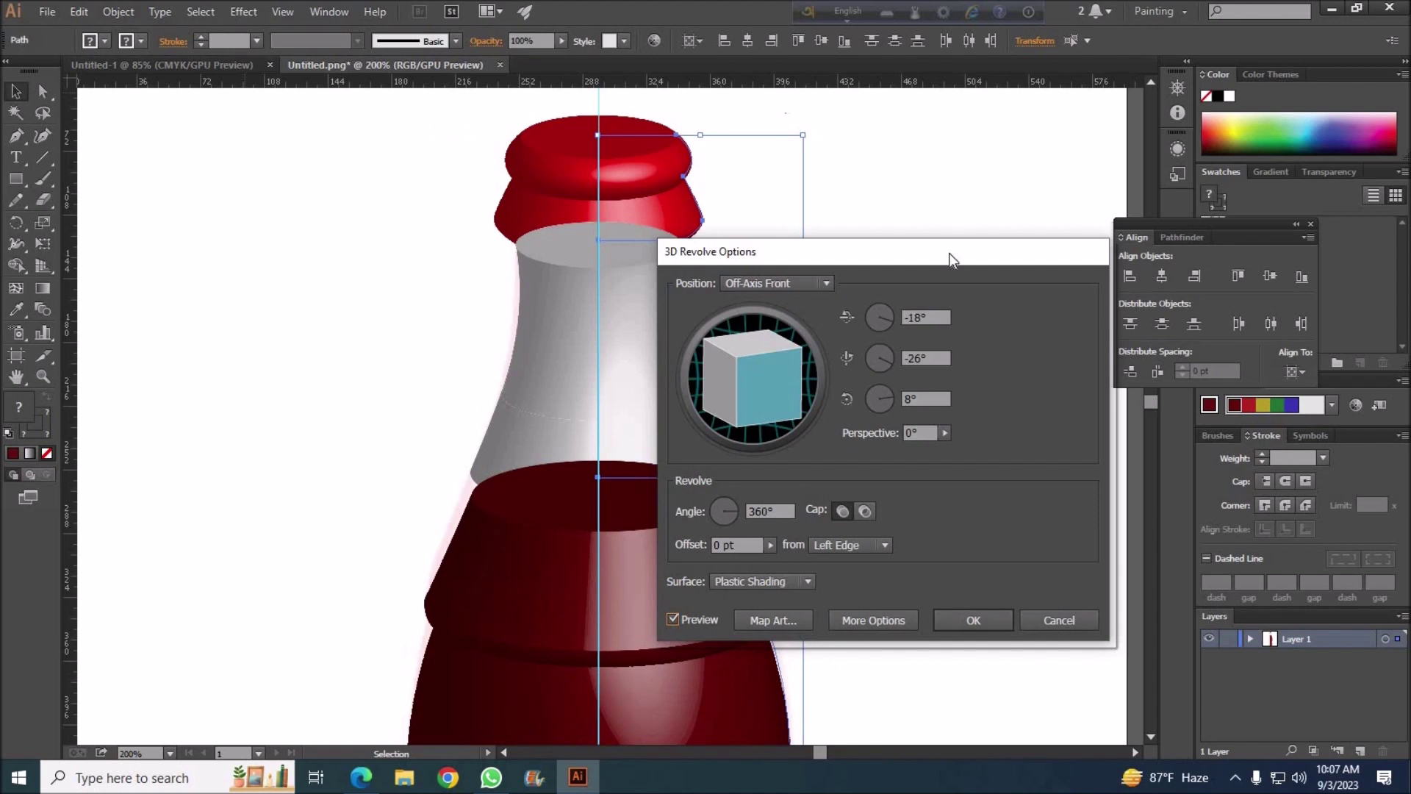
pyautogui.moveTo(952, 258); pyautogui.dragTo(1100, 283)
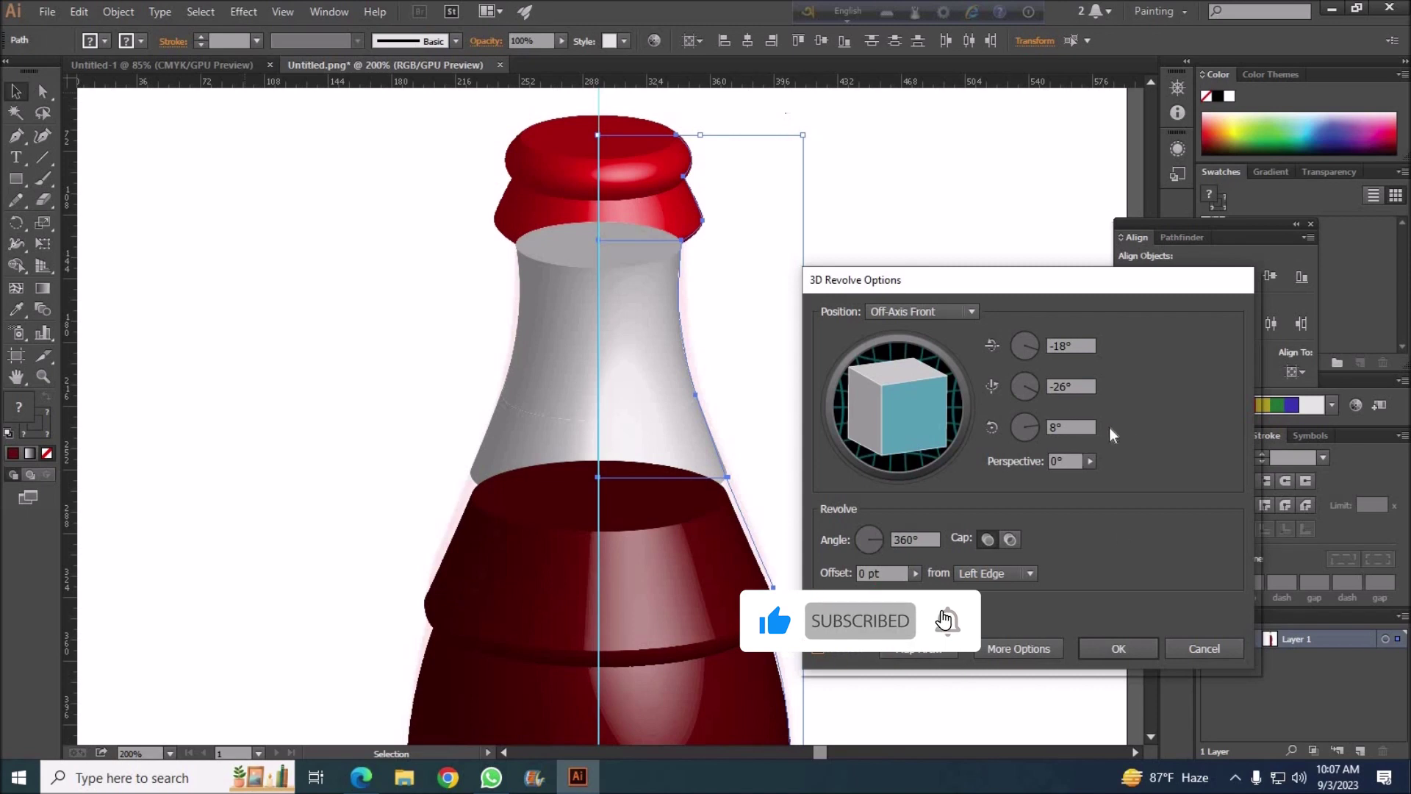
pyautogui.moveTo(1035, 384); pyautogui.dragTo(1038, 391)
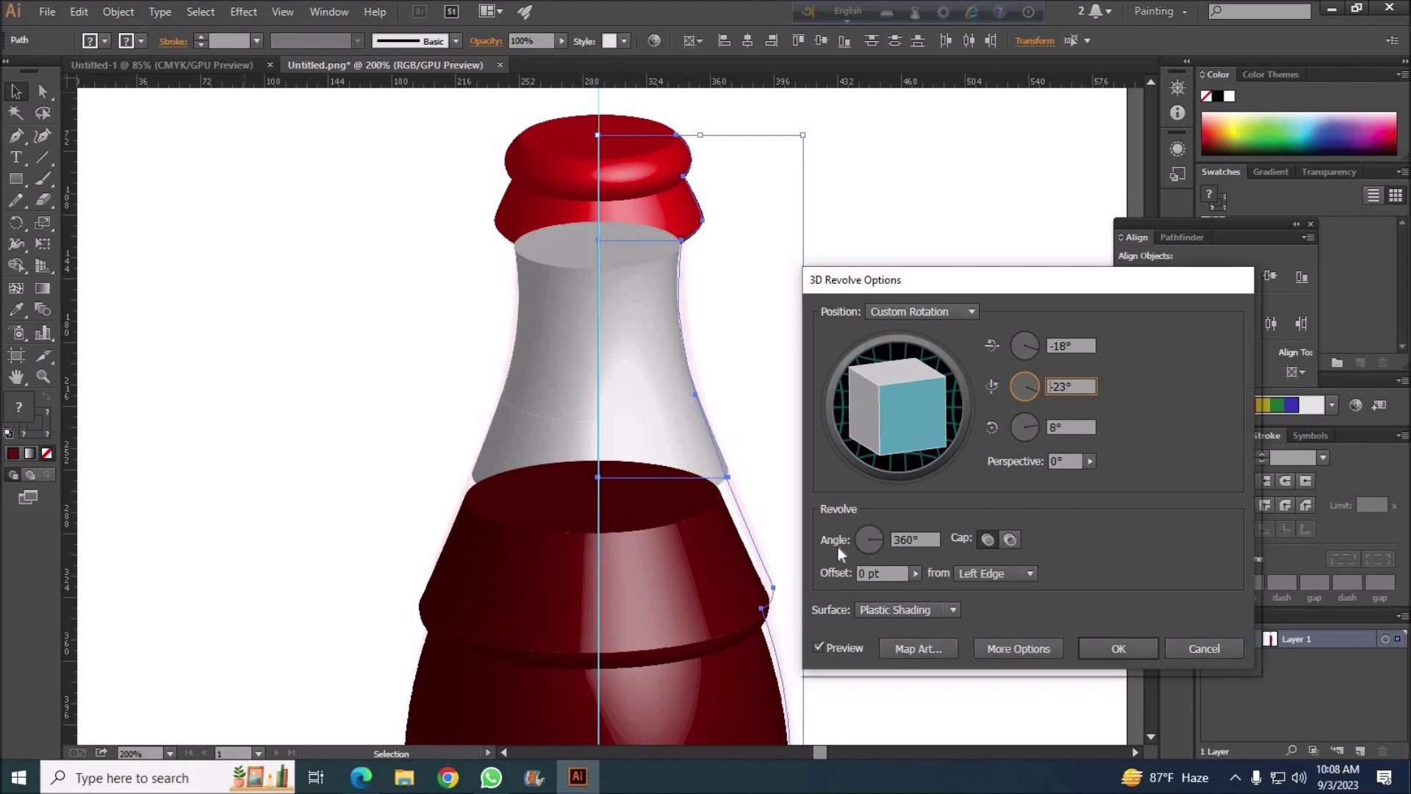
# Under More Options, lower the highlight, raise ambient light to 94%, and set light to 50%.
pyautogui.click(1017, 649)
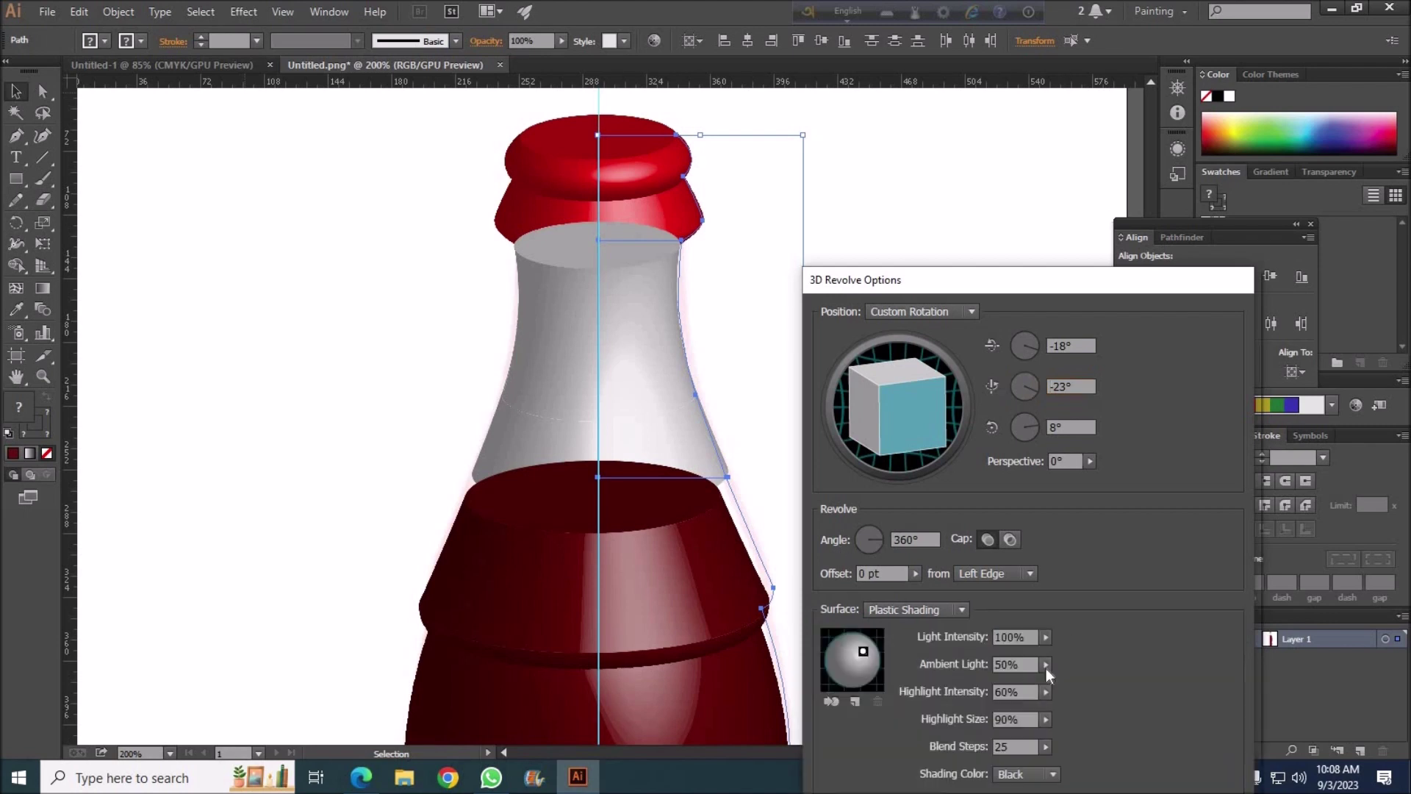
pyautogui.click(1053, 774)
pyautogui.click(1043, 721)
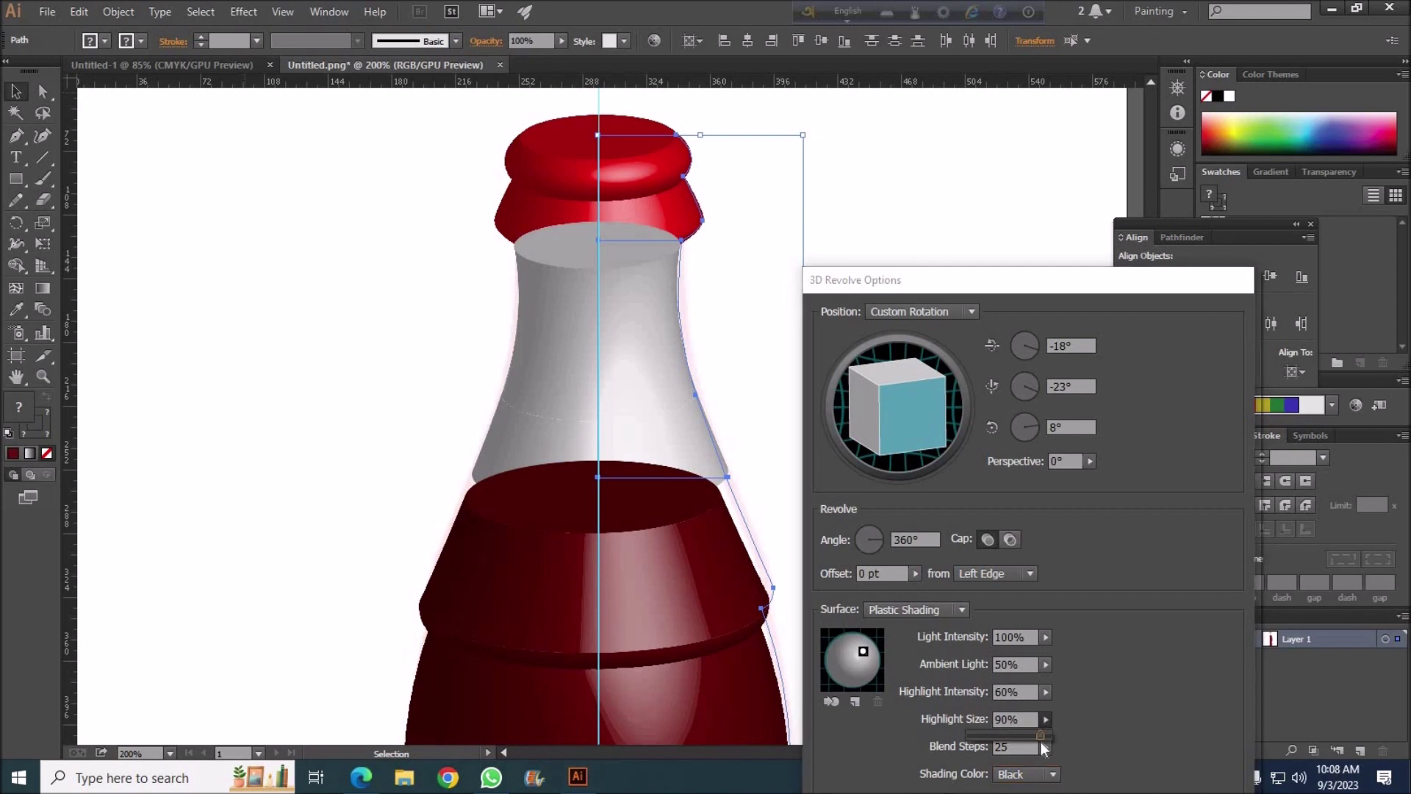
pyautogui.moveTo(1040, 734)
pyautogui.mouseDown()
pyautogui.moveTo(993, 734)
pyautogui.moveTo(996, 707)
pyautogui.moveTo(1043, 685)
pyautogui.mouseUp()
pyautogui.click(1045, 691)
pyautogui.click(1045, 664)
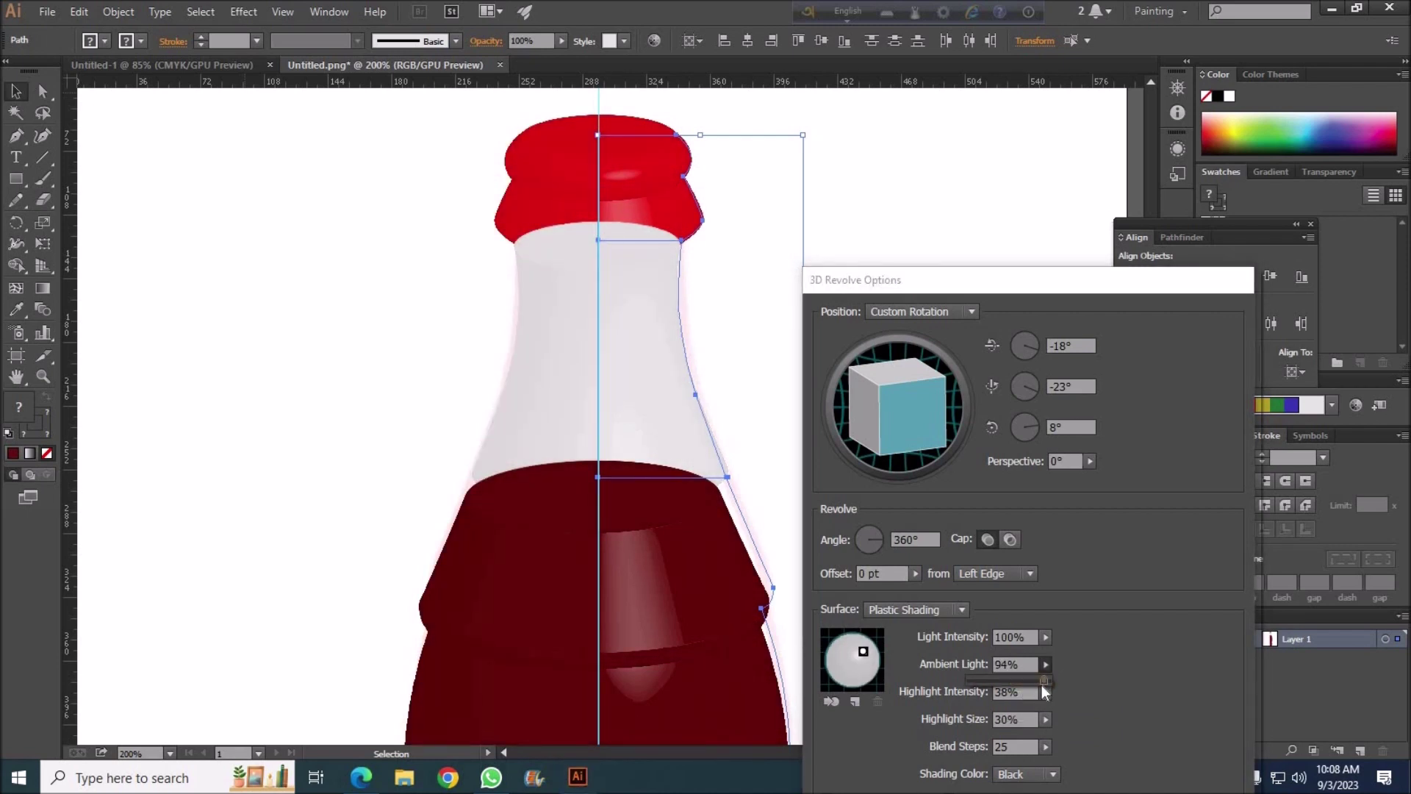
pyautogui.click(1045, 637)
pyautogui.moveTo(1043, 654); pyautogui.dragTo(1009, 654)
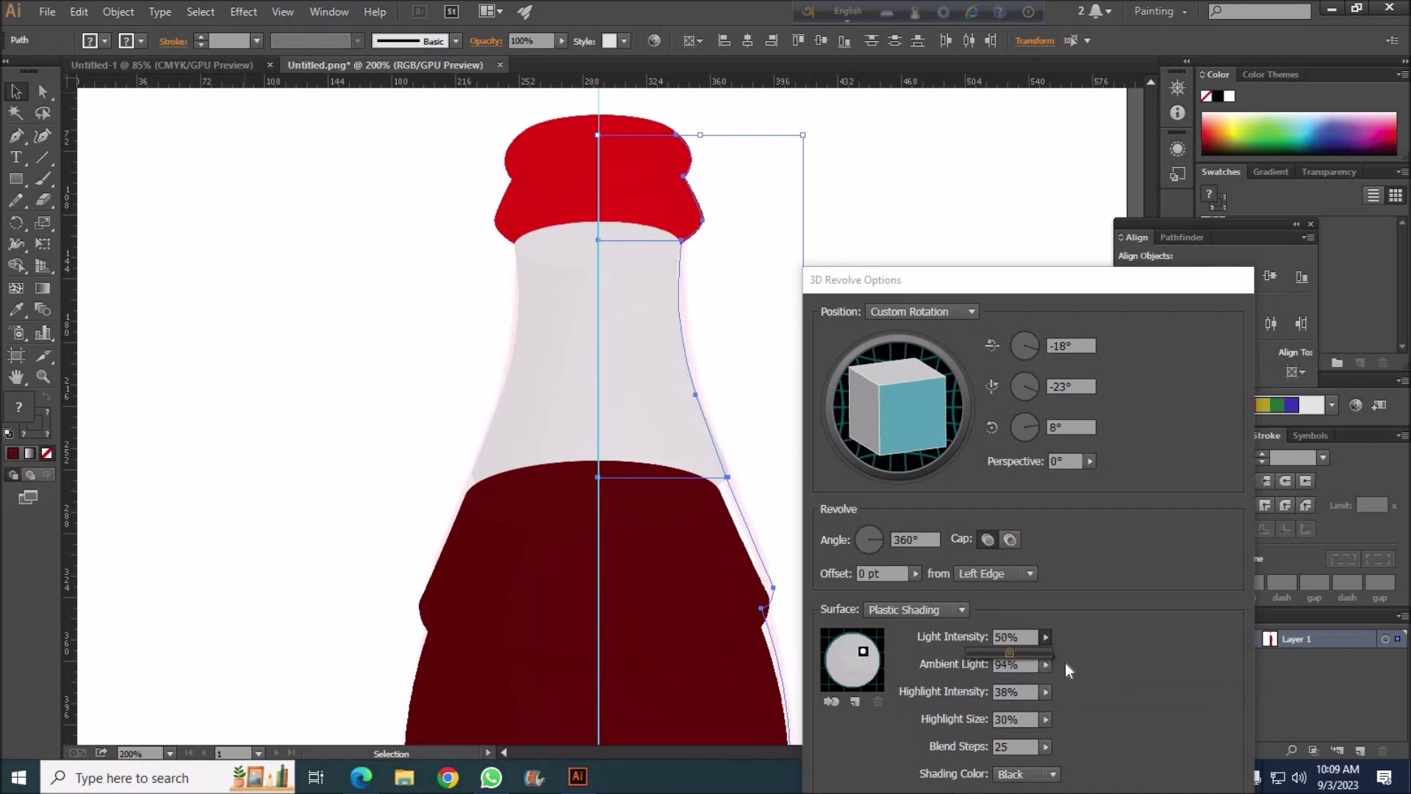
# Set Blend Steps to 200 and apply the revolve.
pyautogui.doubleClick(1013, 746)
pyautogui.write('200')
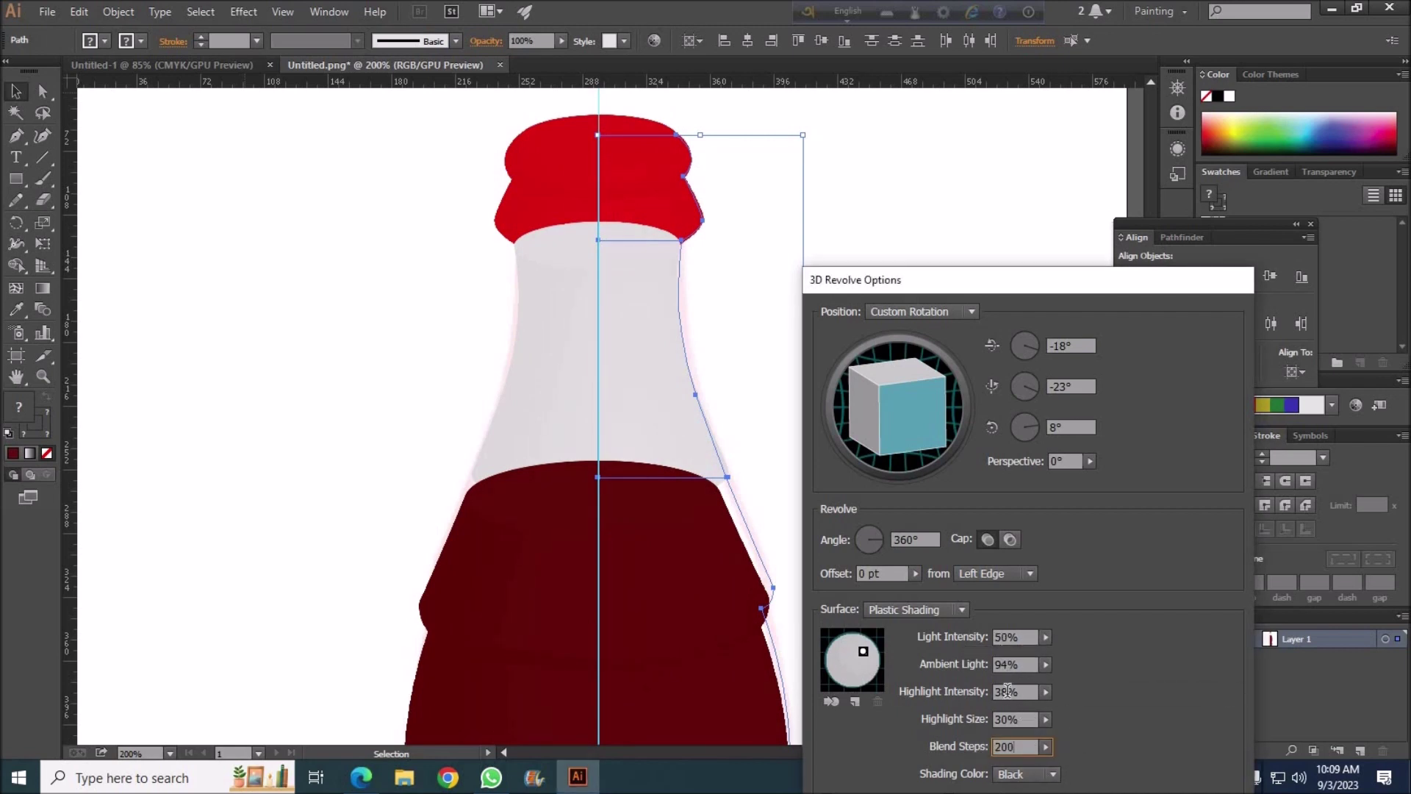
pyautogui.moveTo(1116, 280); pyautogui.dragTo(1116, 151)
pyautogui.click(1109, 713)
pyautogui.click(170, 754)
# Zoom out to the whole bottle and inspect the bottle shape's appearance attributes.
pyautogui.click(206, 541)
pyautogui.click(799, 556)
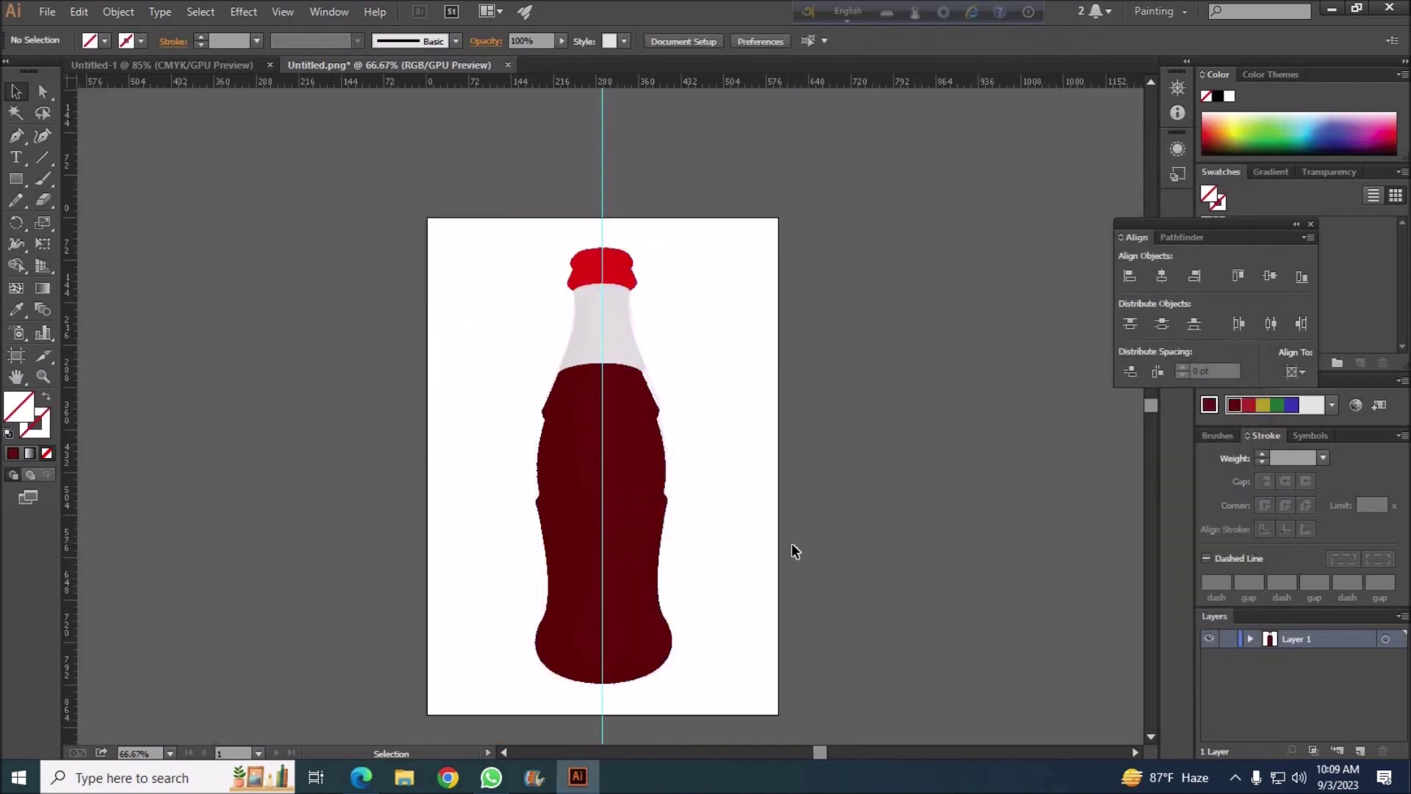
pyautogui.click(616, 453)
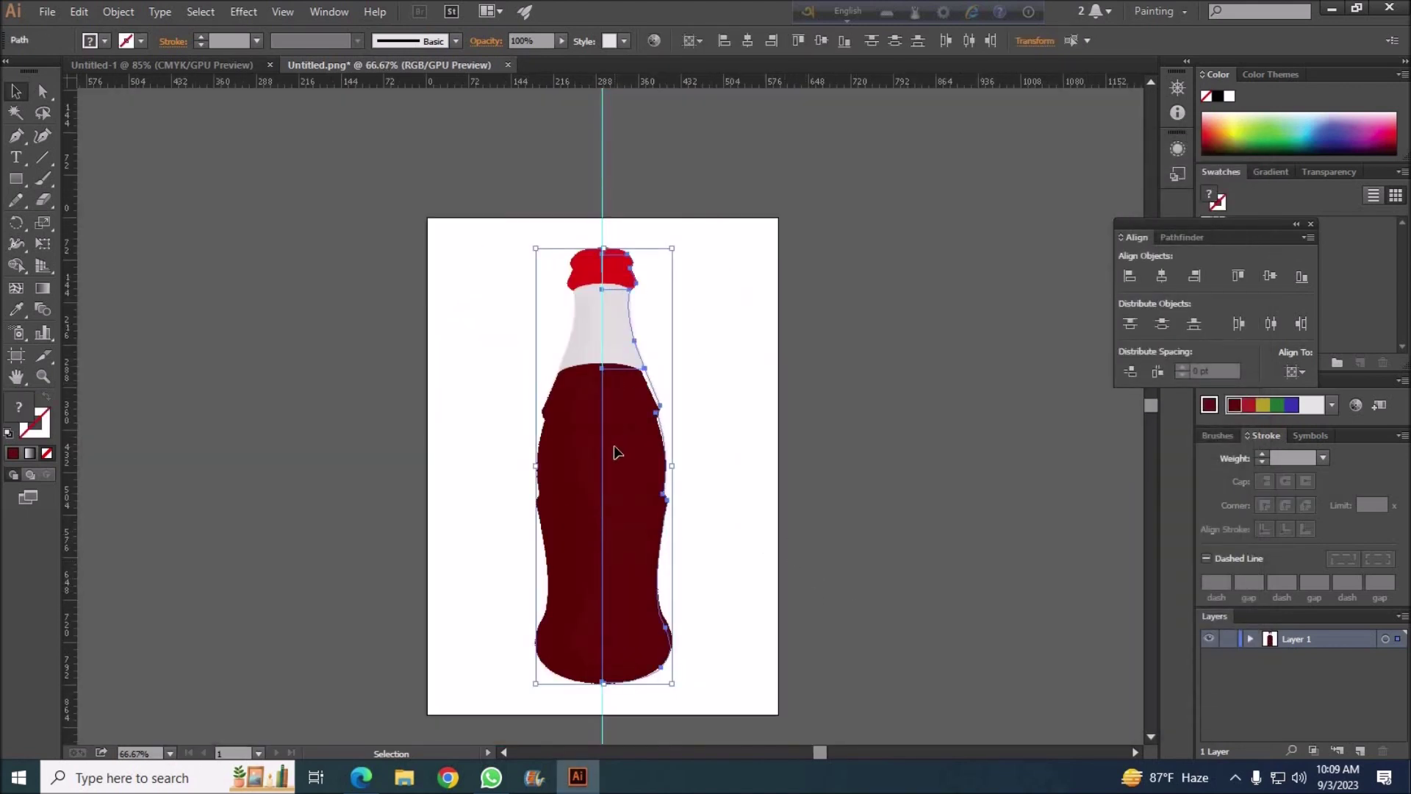
pyautogui.click(1175, 149)
pyautogui.click(852, 435)
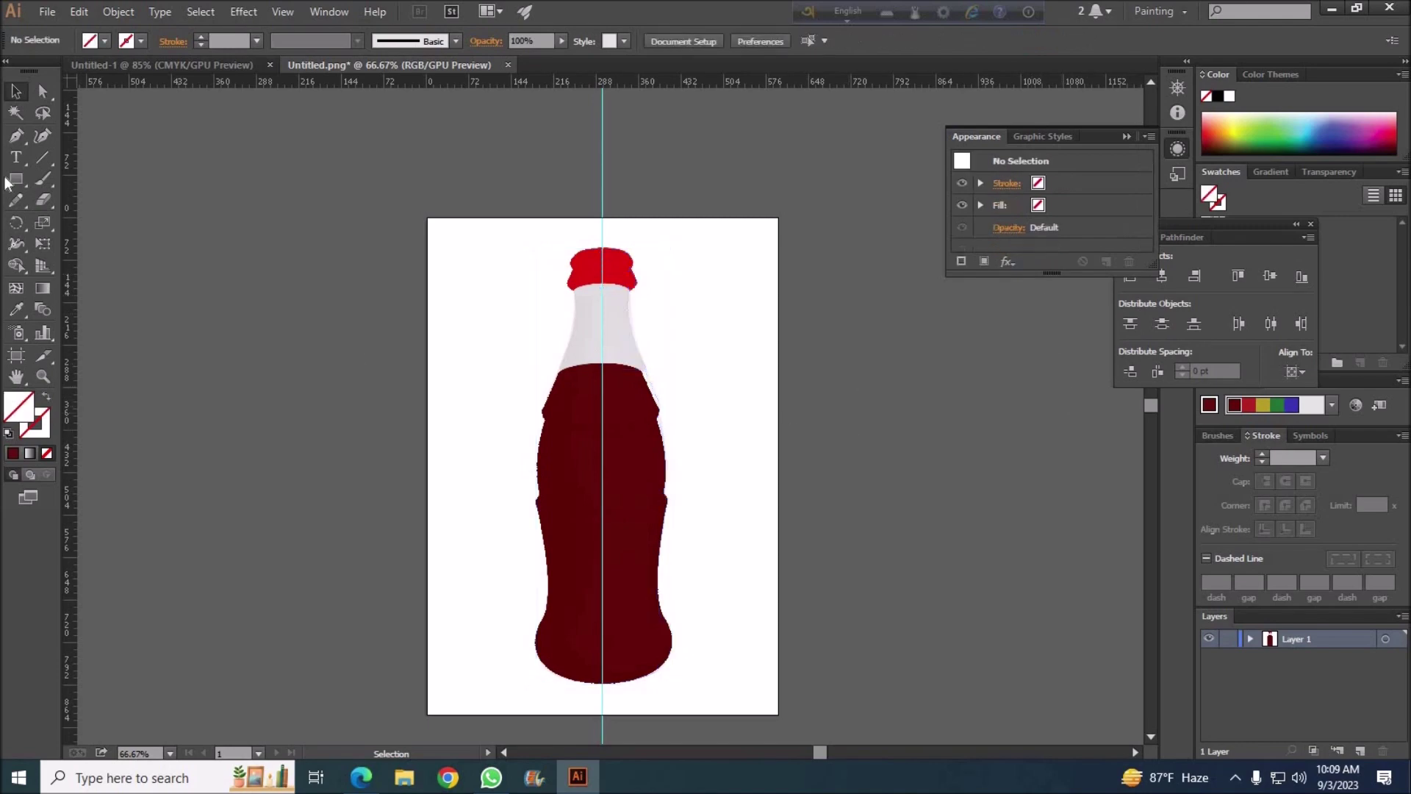
# Open images.png and cut the Coca-Cola logo image.
pyautogui.click(47, 11)
pyautogui.click(51, 70)
pyautogui.scroll(-5, 441, 324)
pyautogui.click(218, 309)
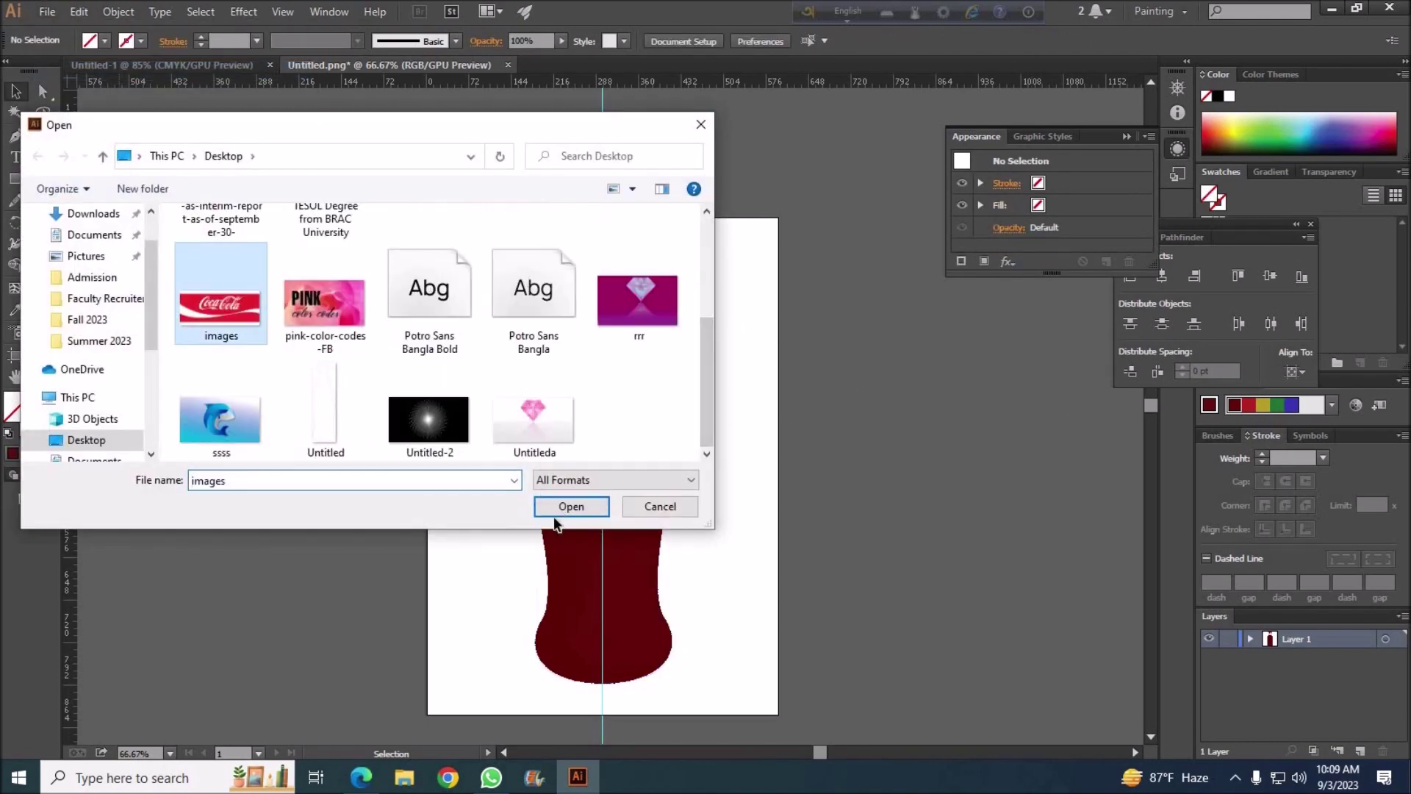
pyautogui.click(570, 504)
pyautogui.rightClick(578, 414)
pyautogui.click(78, 11)
pyautogui.click(103, 85)
pyautogui.click(47, 11)
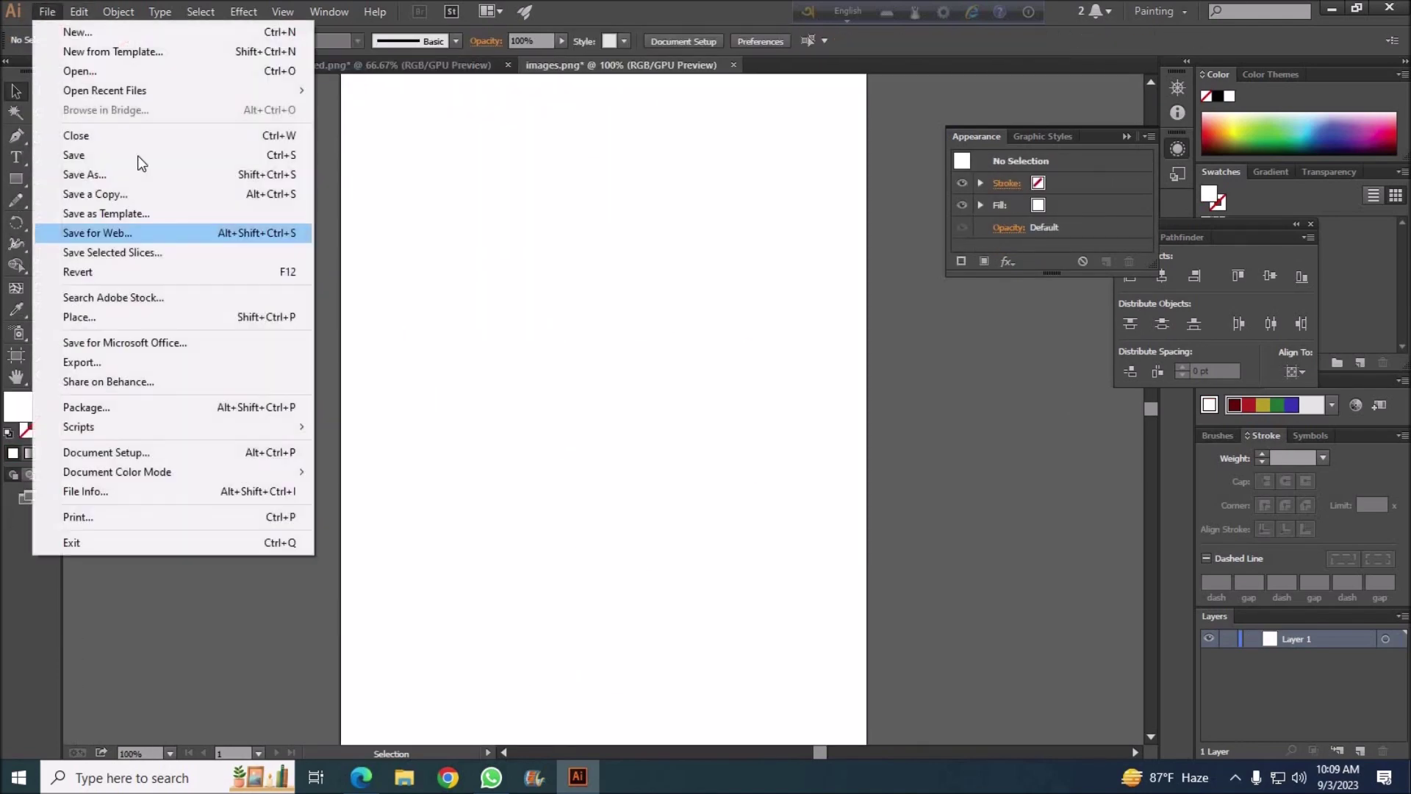
pyautogui.click(193, 61)
# Paste the Coca-Cola logo into the Untitled.png bottle document.
pyautogui.hotkey('ctrl', 'Tab')
pyautogui.rightClick(734, 594)
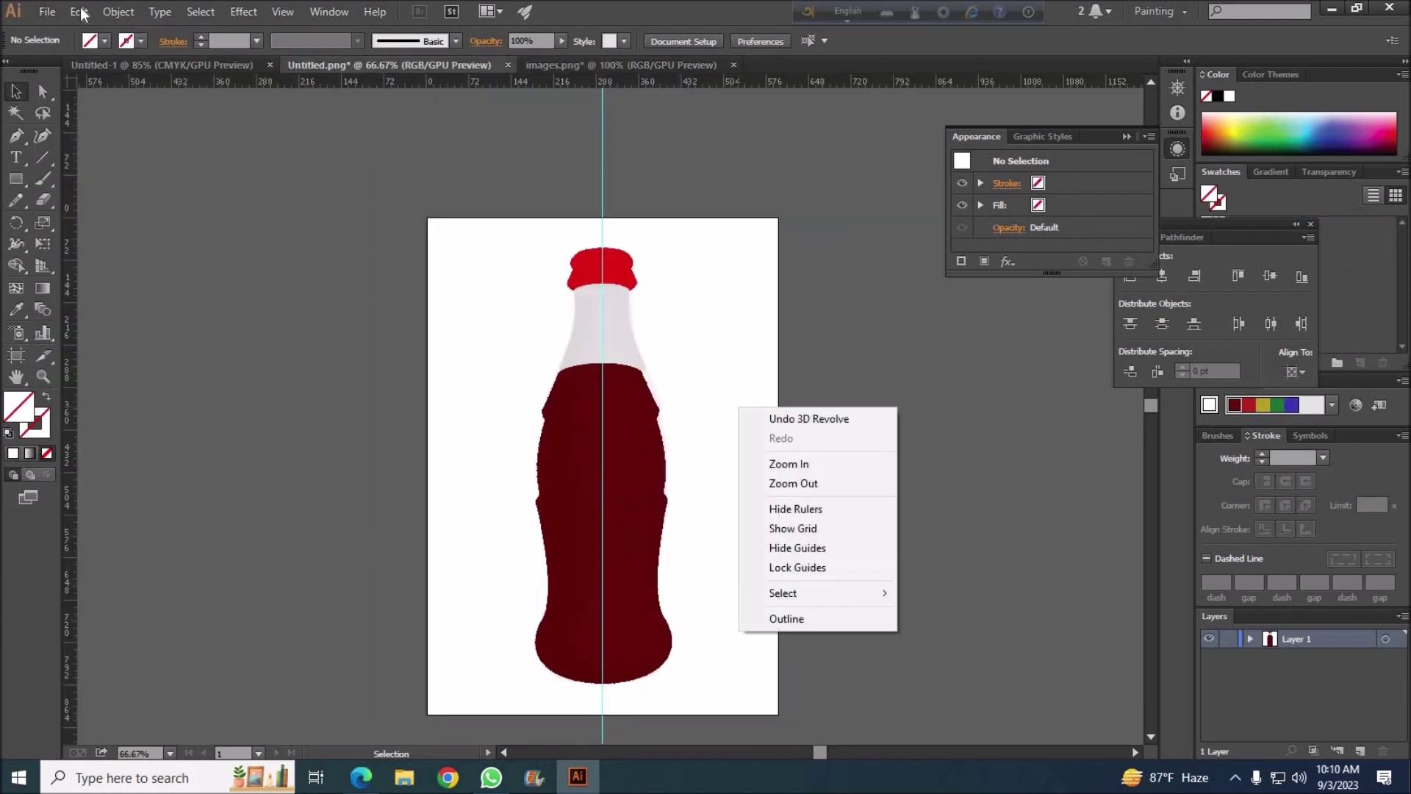
pyautogui.click(80, 11)
pyautogui.click(103, 114)
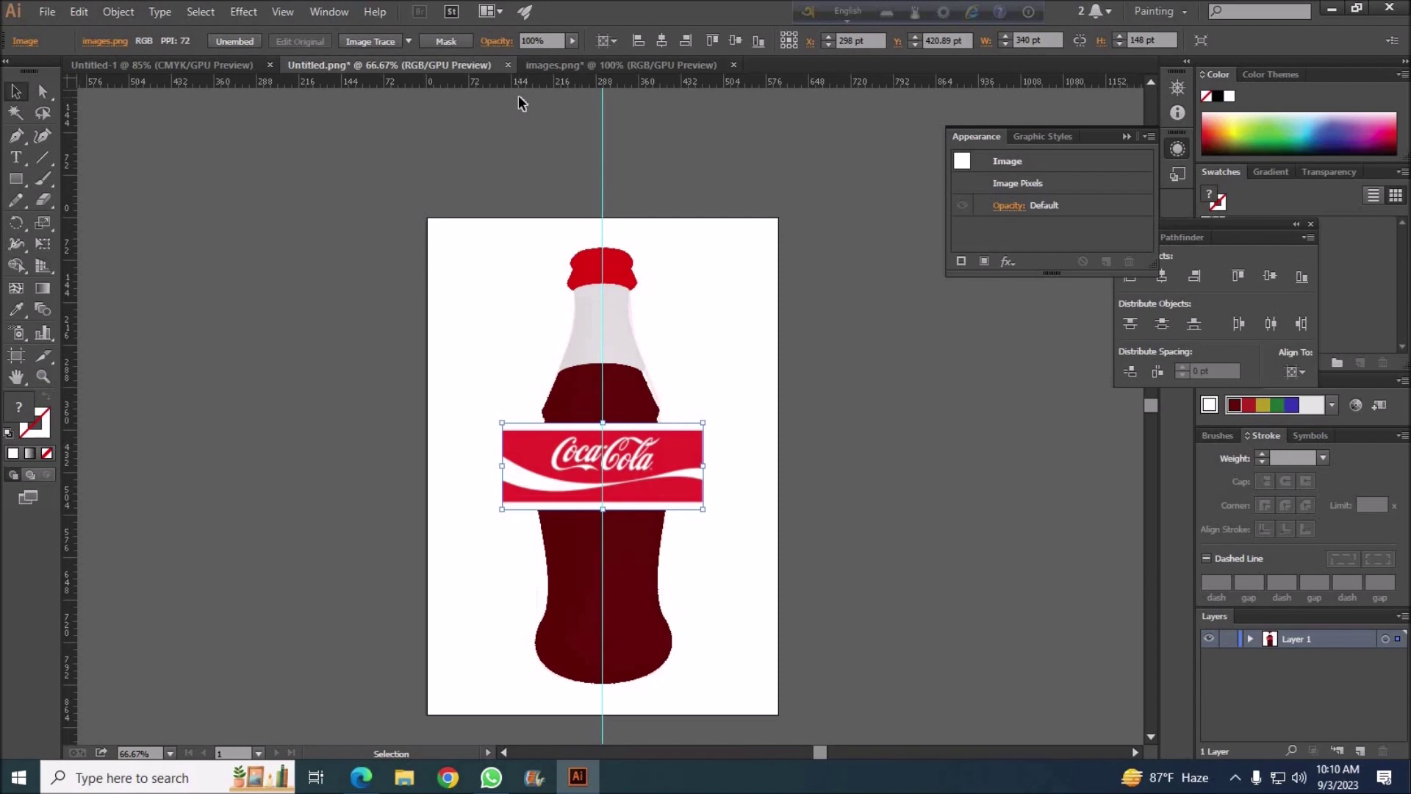
# Switch to the Layout workspace, then to the Essentials workspace.
pyautogui.click(324, 15)
pyautogui.moveTo(415, 91)
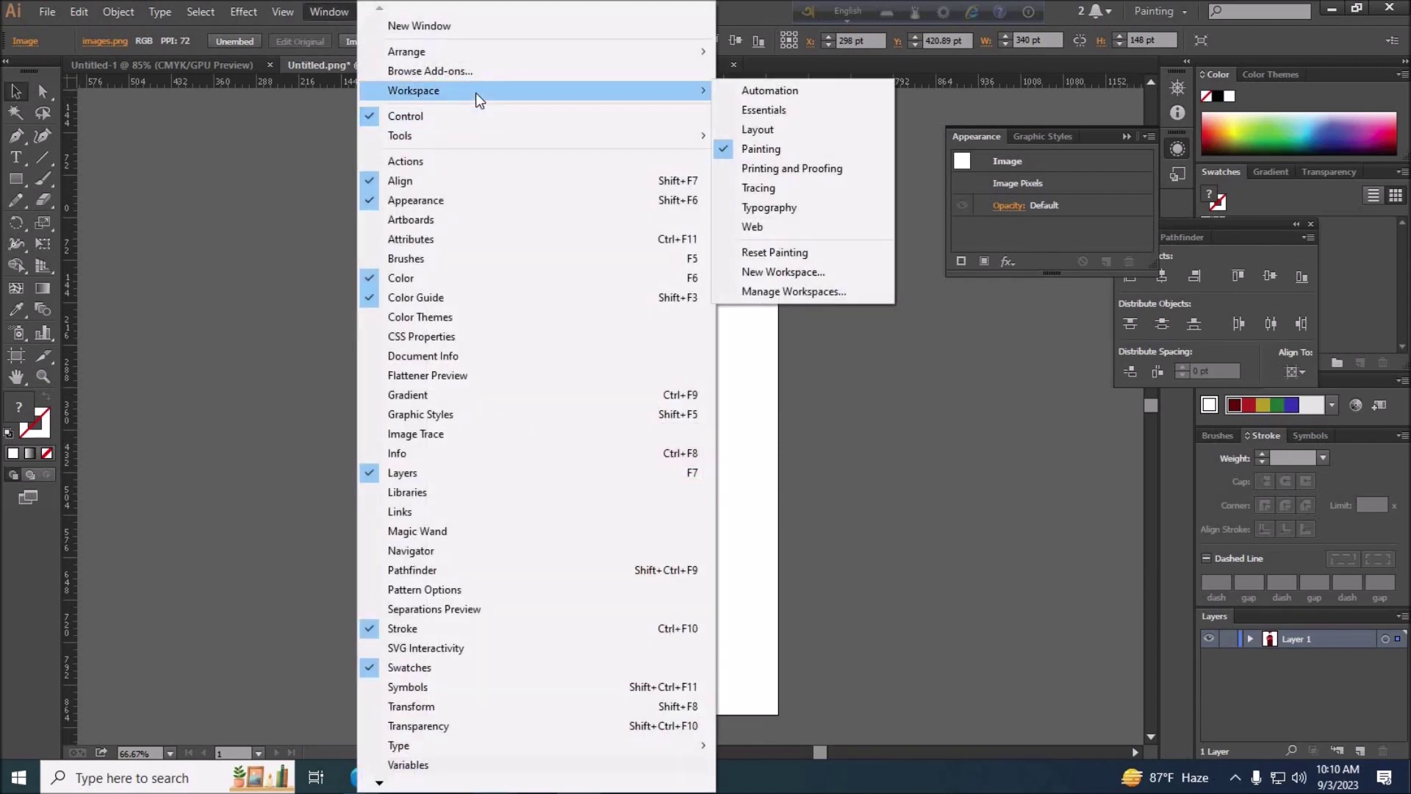
pyautogui.click(750, 130)
pyautogui.click(329, 12)
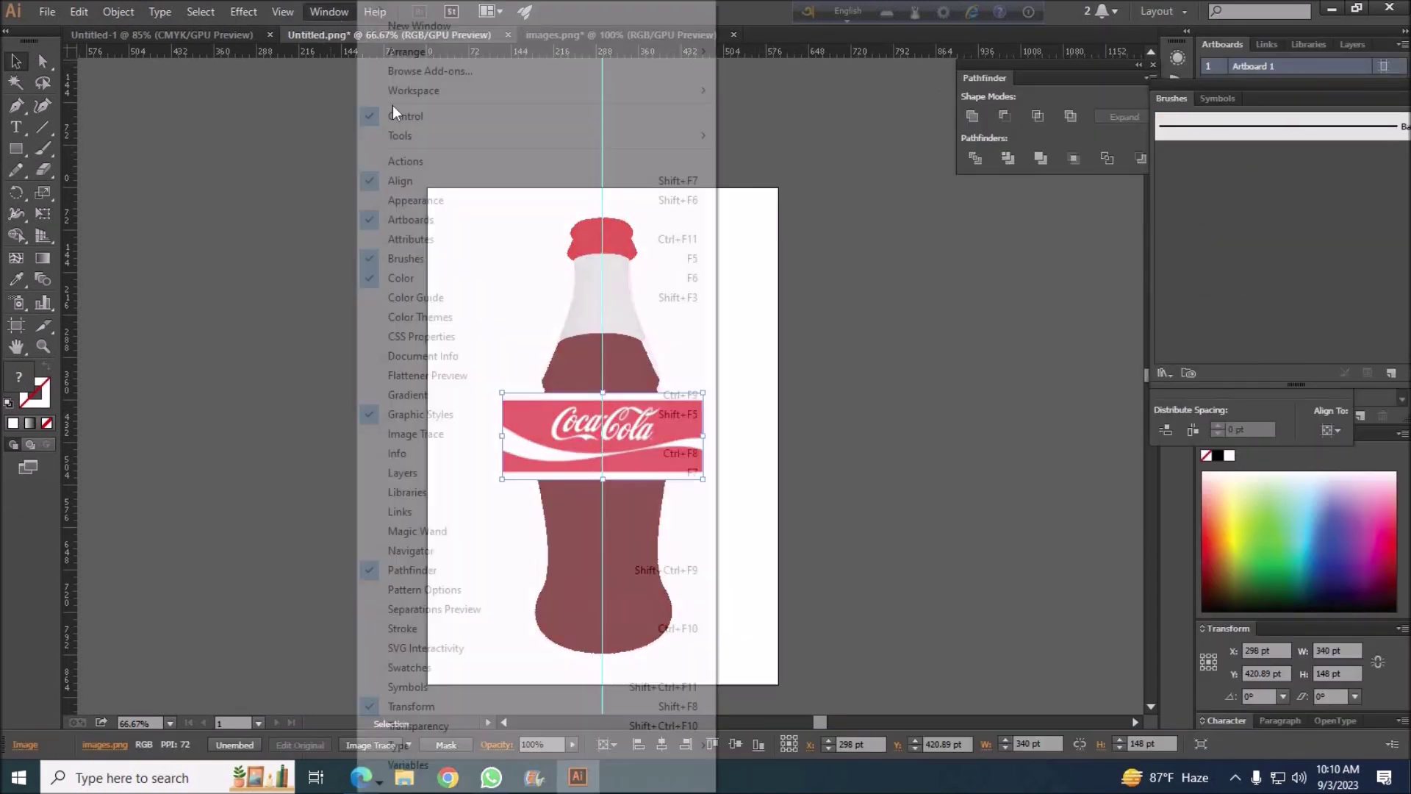
pyautogui.click(765, 107)
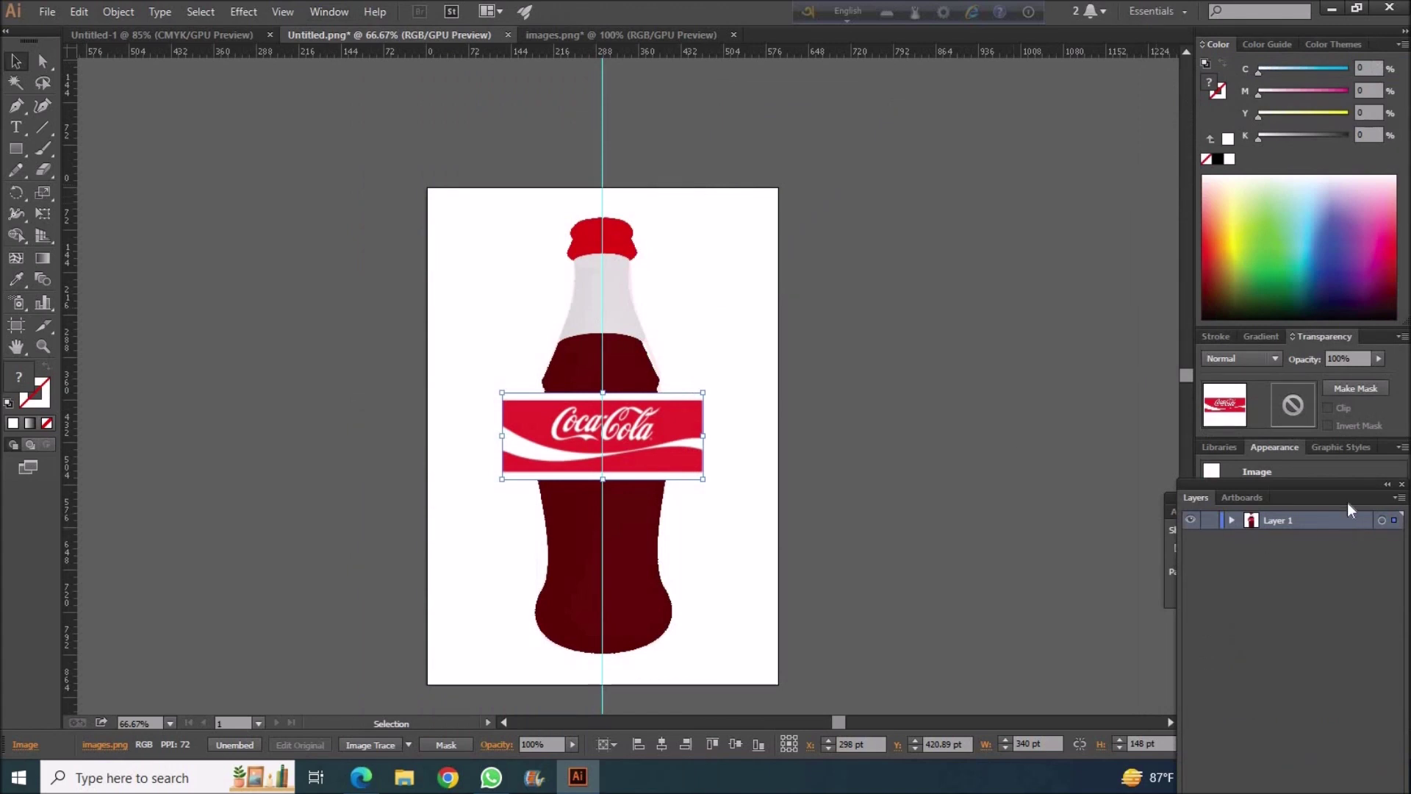
# Save the logo as a new symbol and move it to the upper left.
pyautogui.click(328, 11)
pyautogui.press('Return')
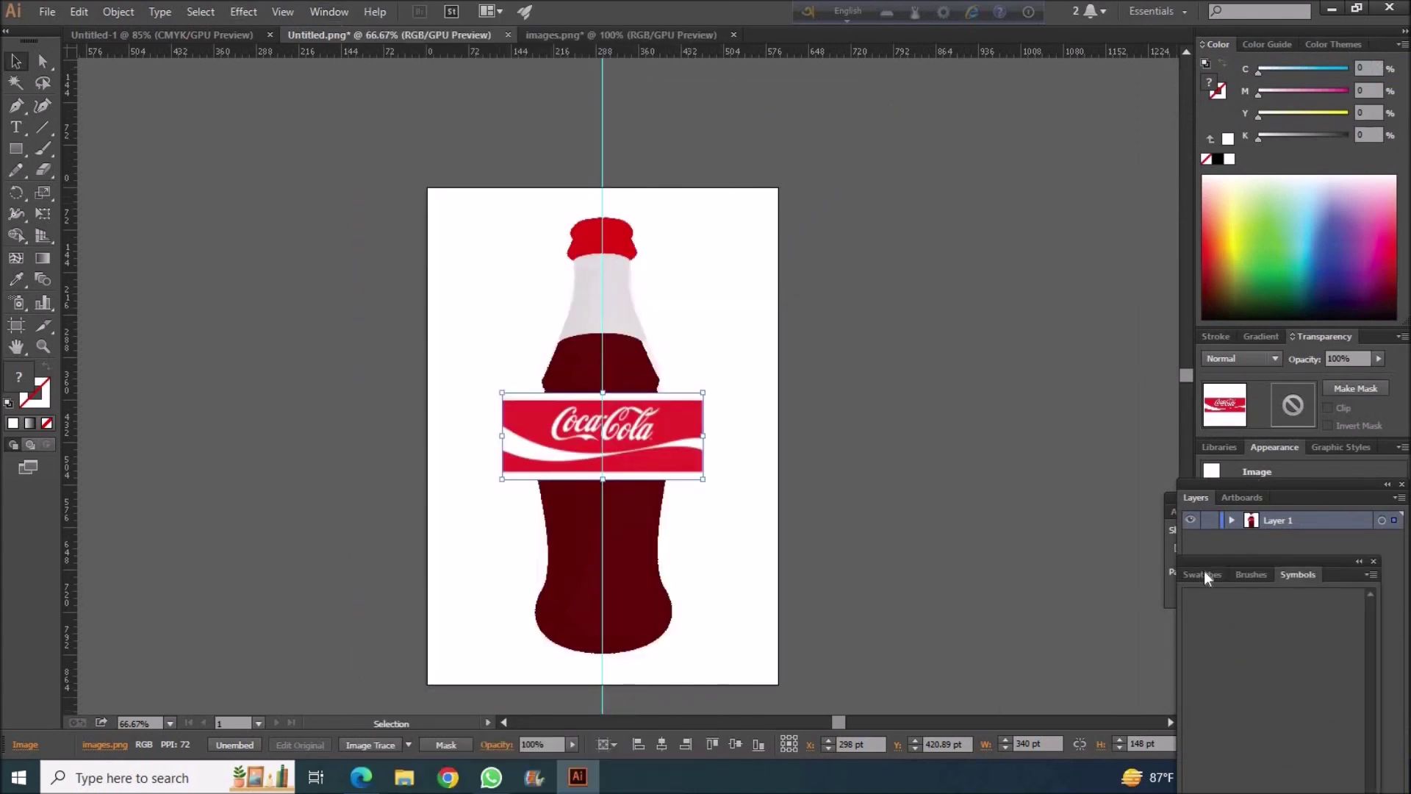
pyautogui.press('F8')
pyautogui.click(758, 510)
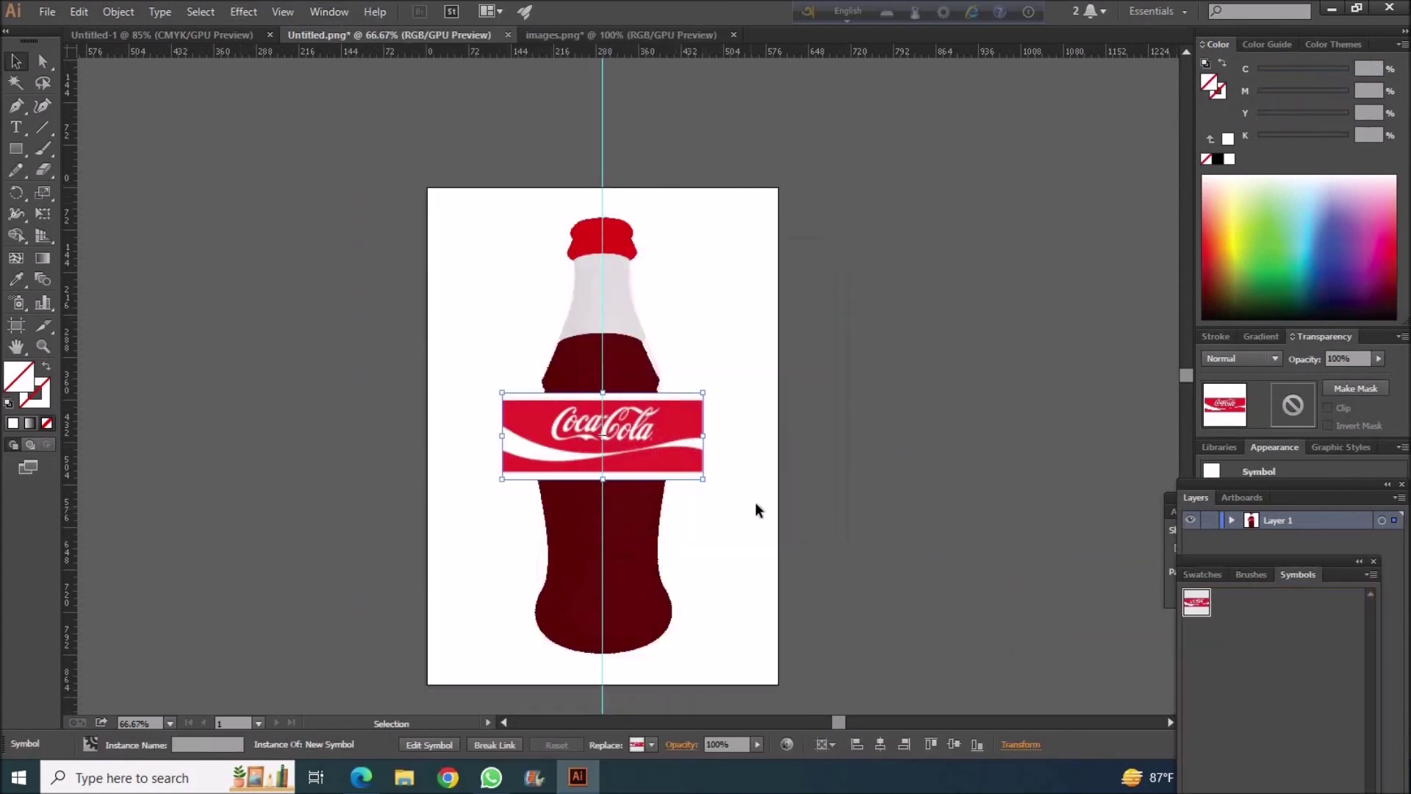
pyautogui.moveTo(657, 441)
pyautogui.mouseDown()
pyautogui.moveTo(447, 284)
pyautogui.moveTo(456, 292)
pyautogui.mouseUp()
pyautogui.click(651, 441)
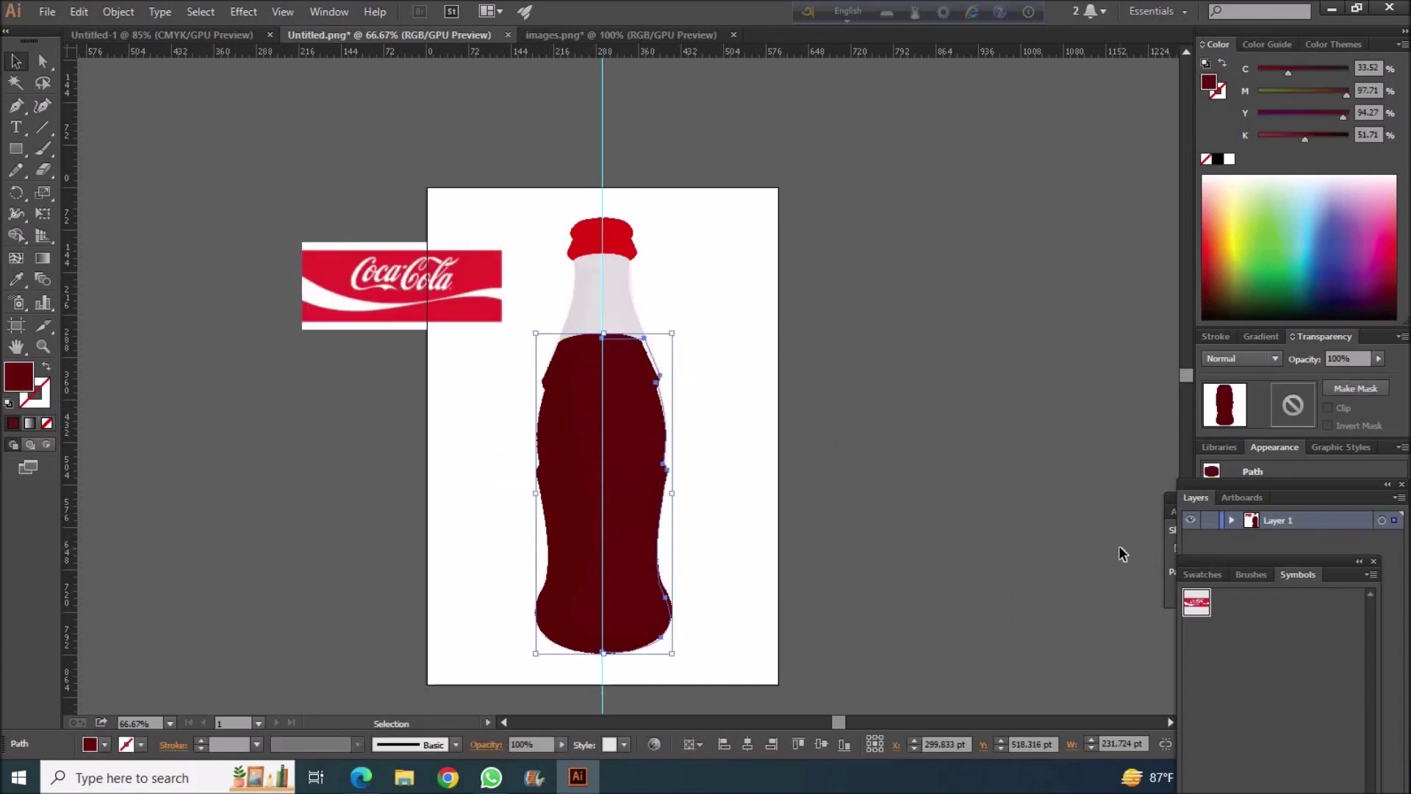
# Reposition the Align and Pathfinder panels and return to the Painting workspace.
pyautogui.click(1170, 566)
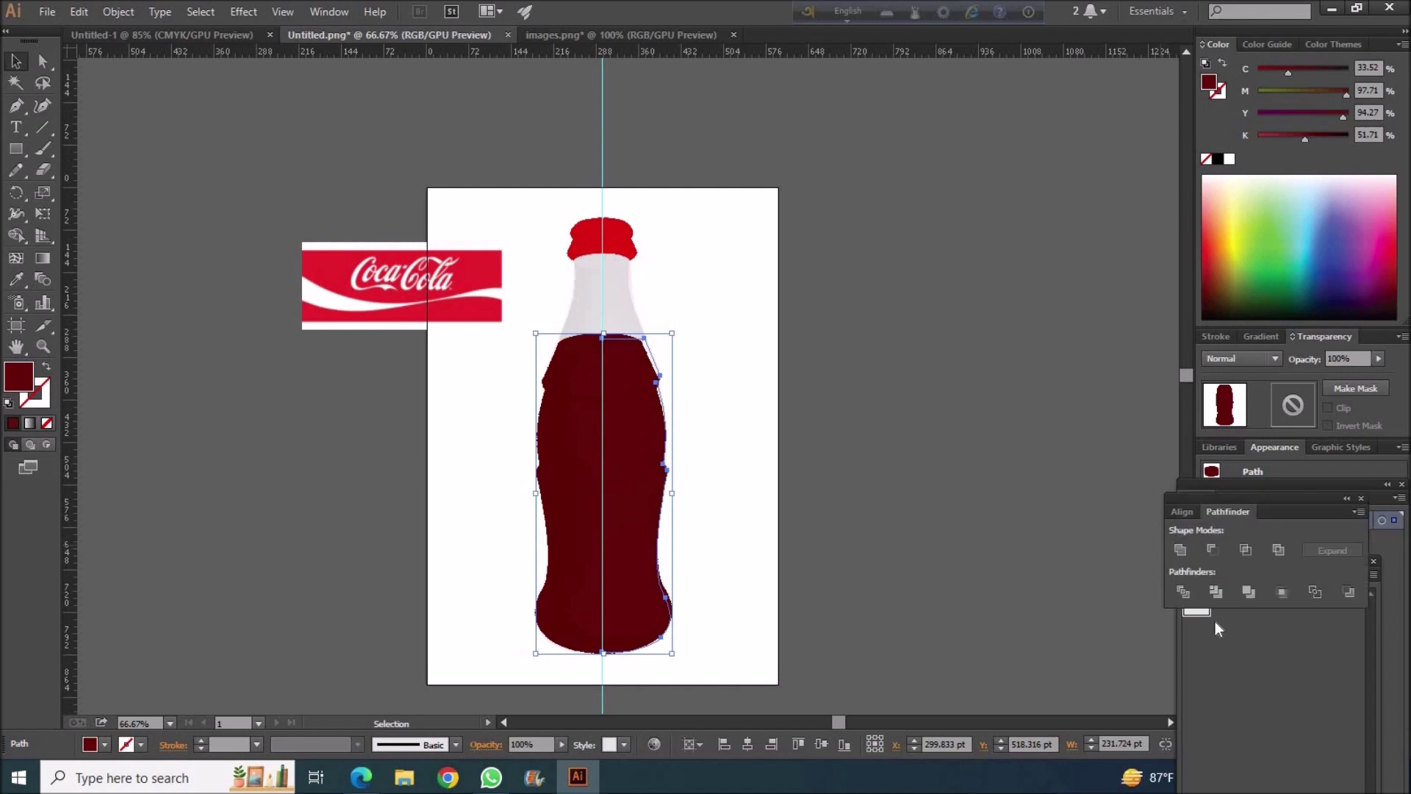
pyautogui.moveTo(1298, 470); pyautogui.dragTo(1335, 161)
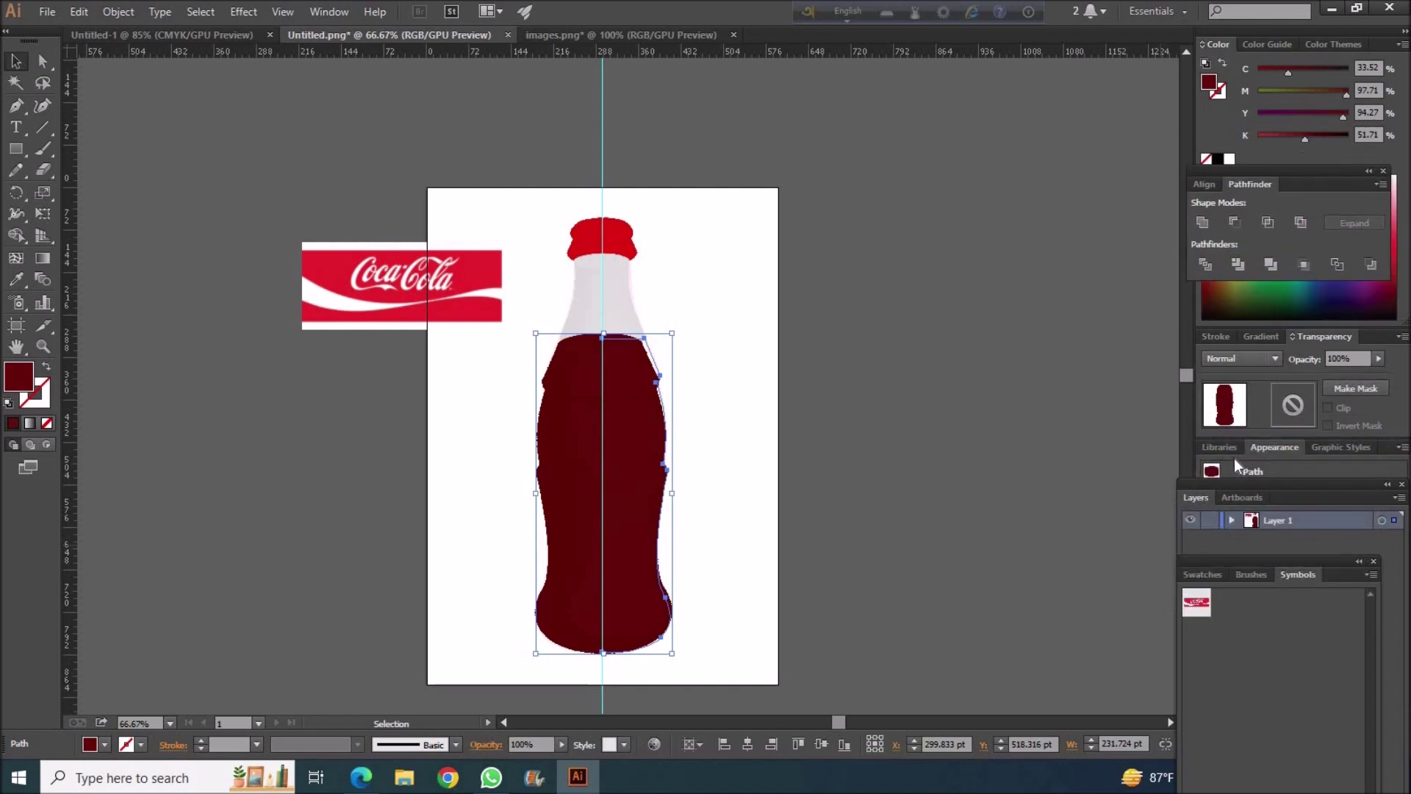
pyautogui.click(328, 12)
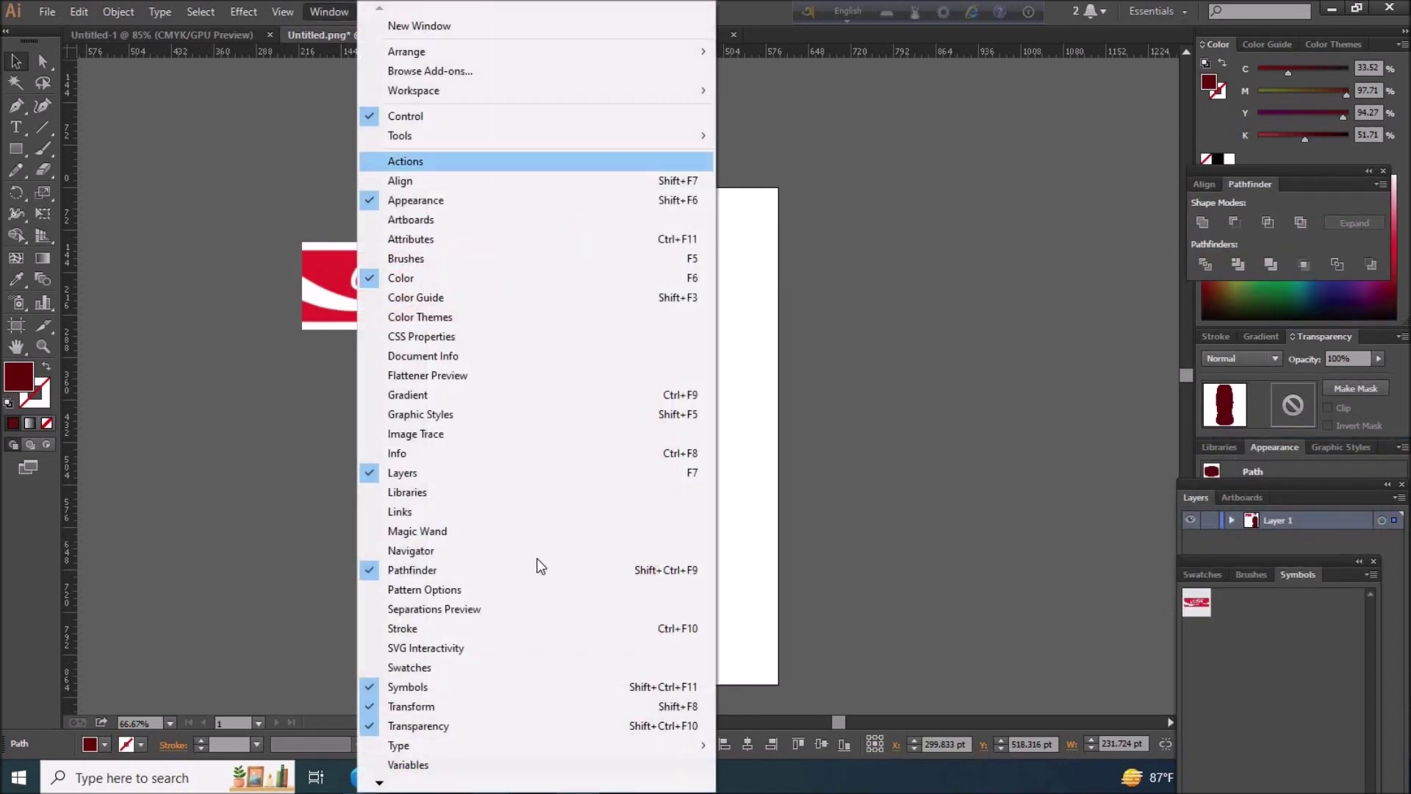
pyautogui.click(1303, 579)
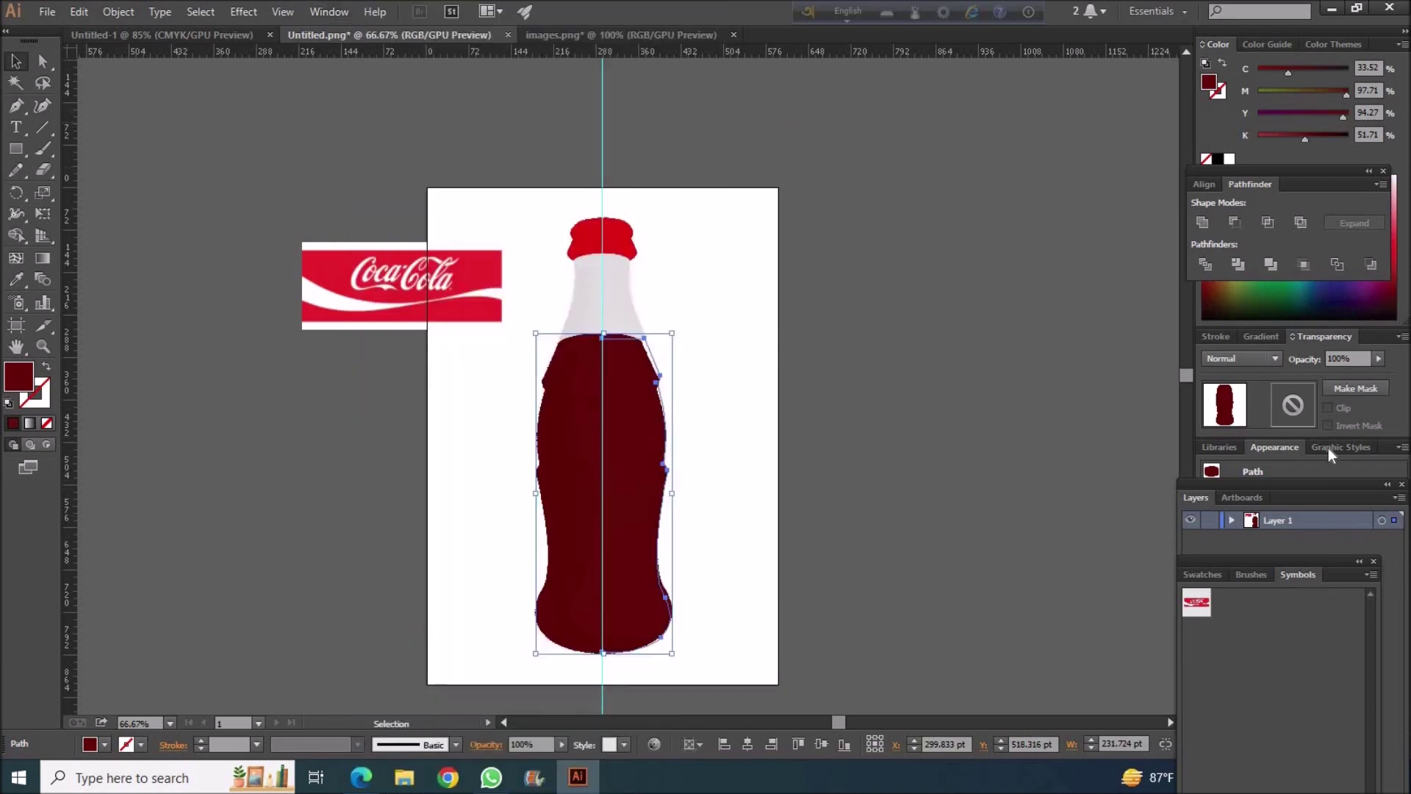
pyautogui.click(329, 12)
pyautogui.click(329, 12)
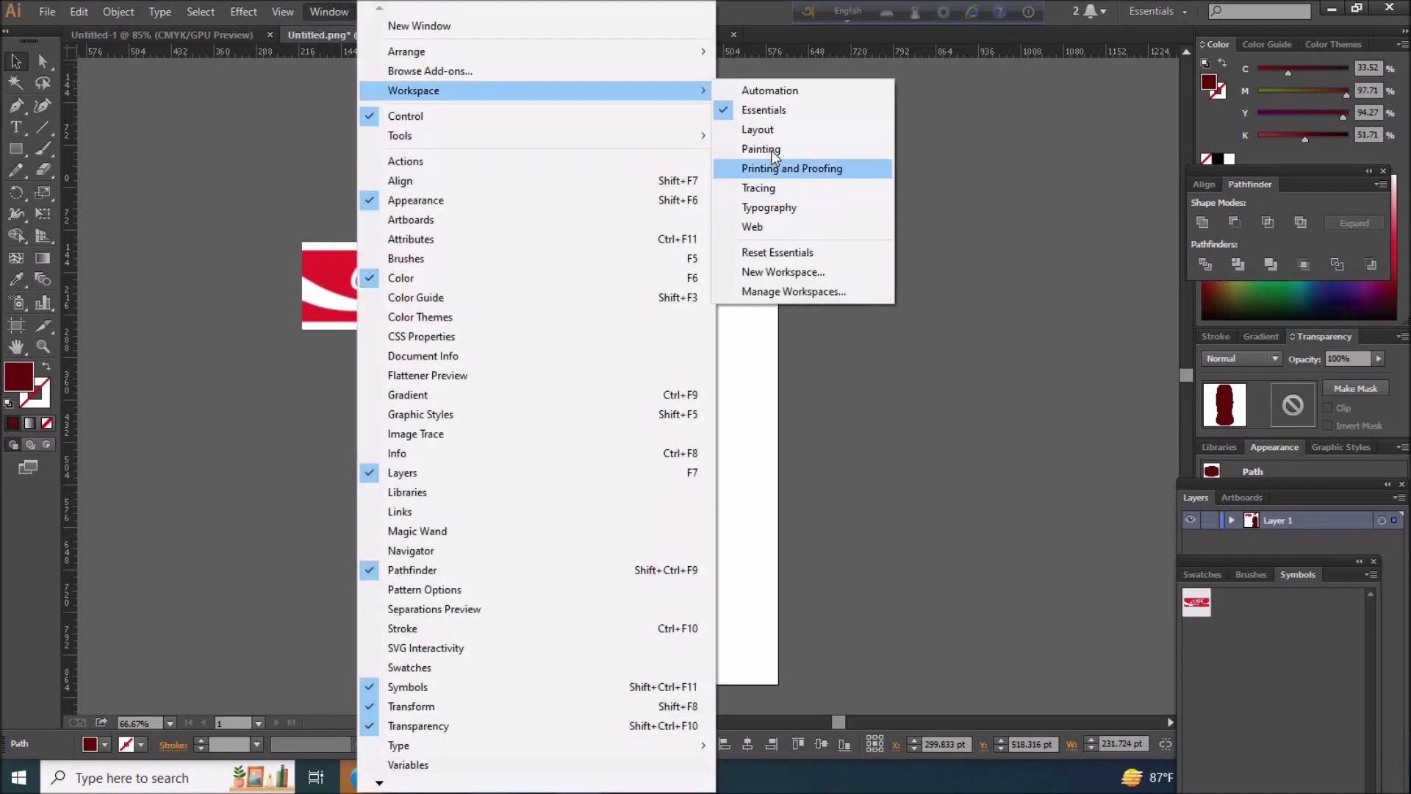
pyautogui.moveTo(413, 91)
pyautogui.click(768, 149)
# Preview the half shape as a 360° Plastic-shaded revolve and open Map Art.
pyautogui.click(1015, 227)
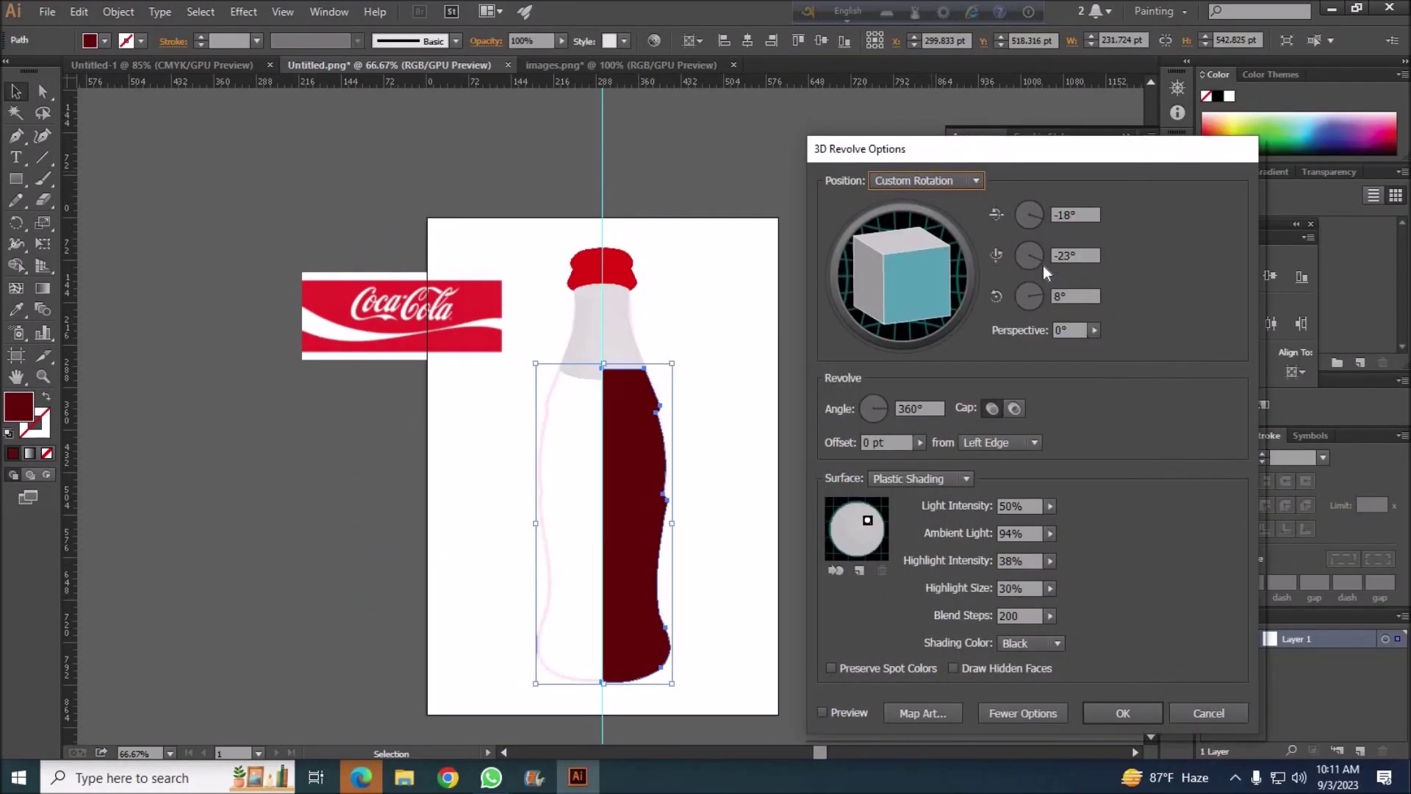
pyautogui.click(822, 713)
pyautogui.click(925, 713)
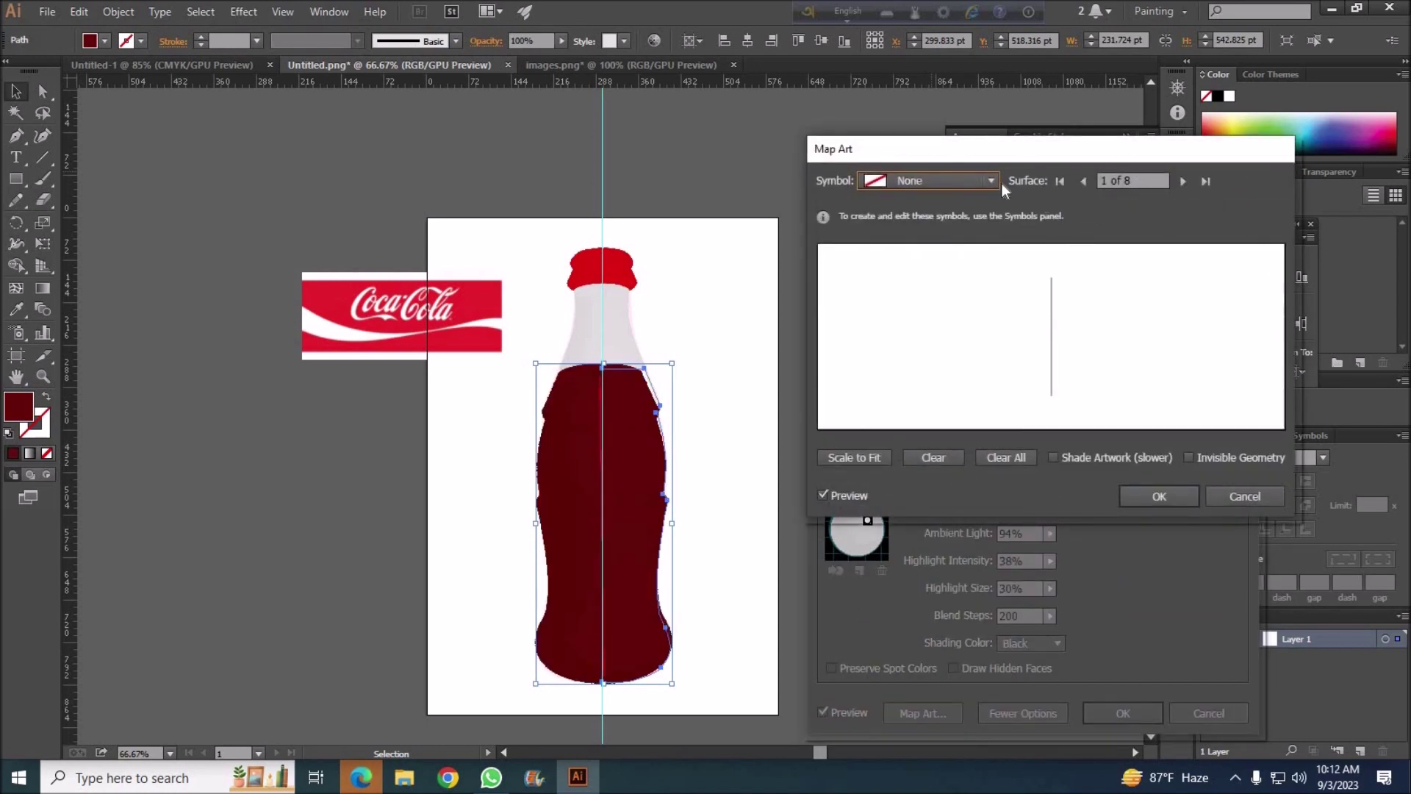
# Apply the Coca-Cola label symbol to surface 6 of 8.
pyautogui.click(1183, 180)
pyautogui.click(1182, 181)
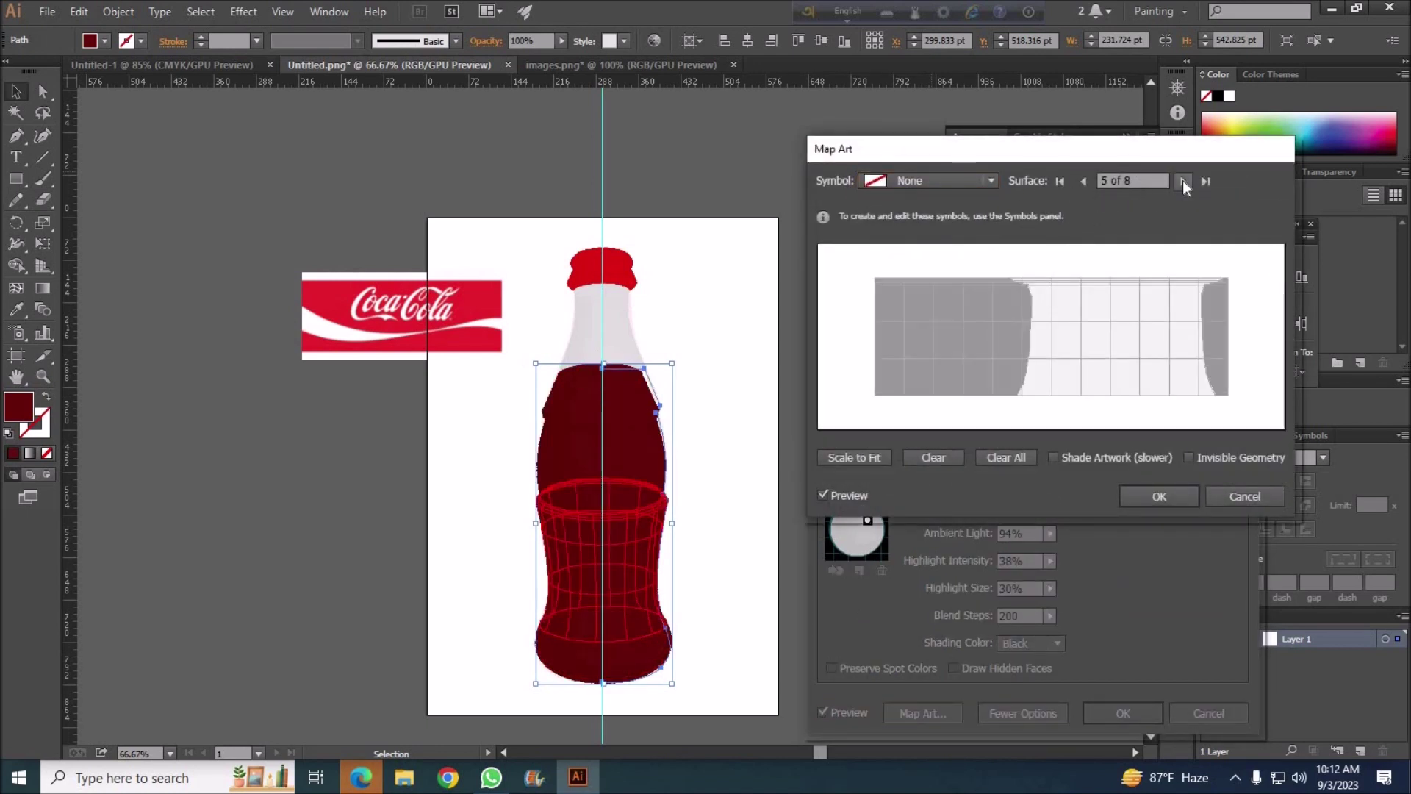
pyautogui.click(1183, 181)
pyautogui.click(992, 181)
pyautogui.click(930, 220)
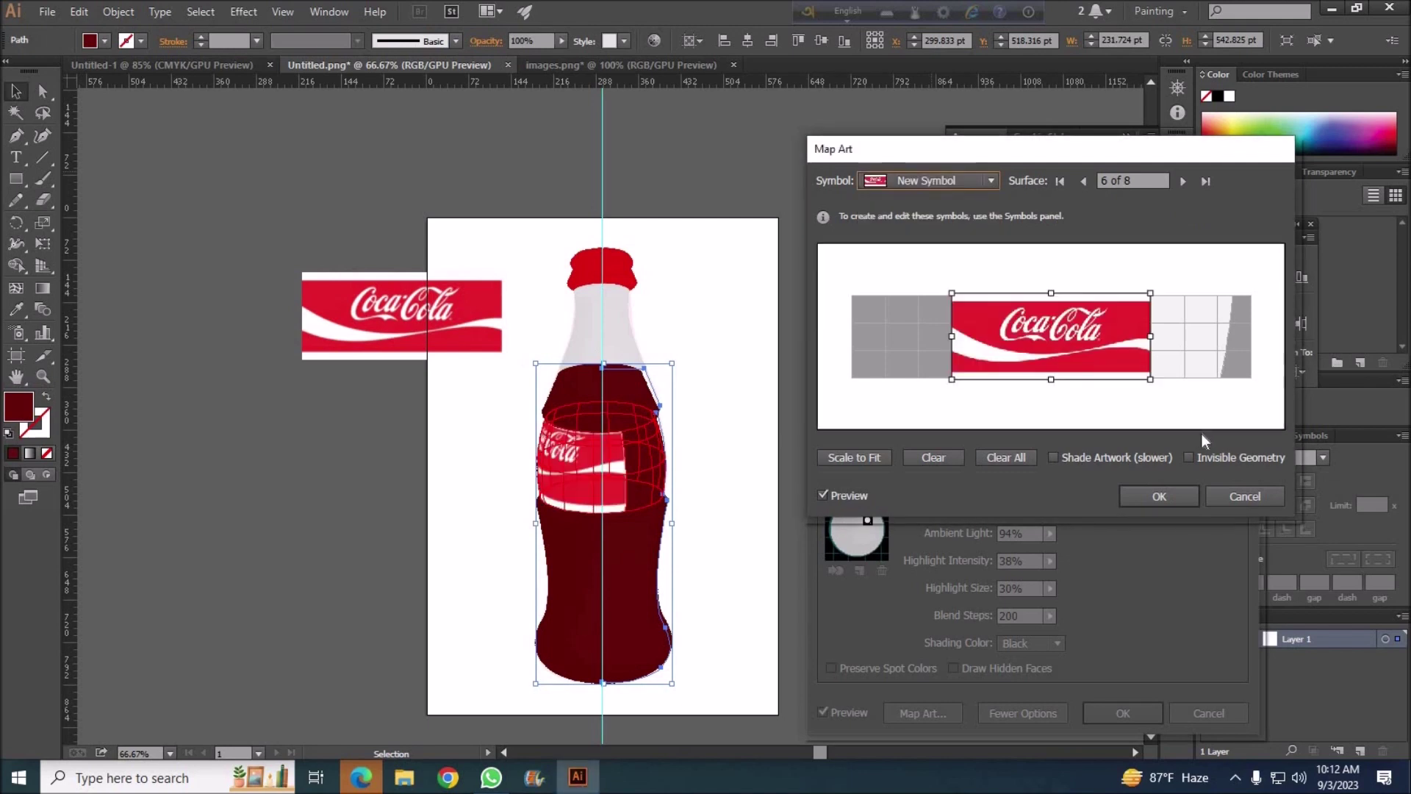
# Resize, reposition and level the label over the bottle's middle band.
pyautogui.moveTo(1121, 350); pyautogui.dragTo(1184, 349)
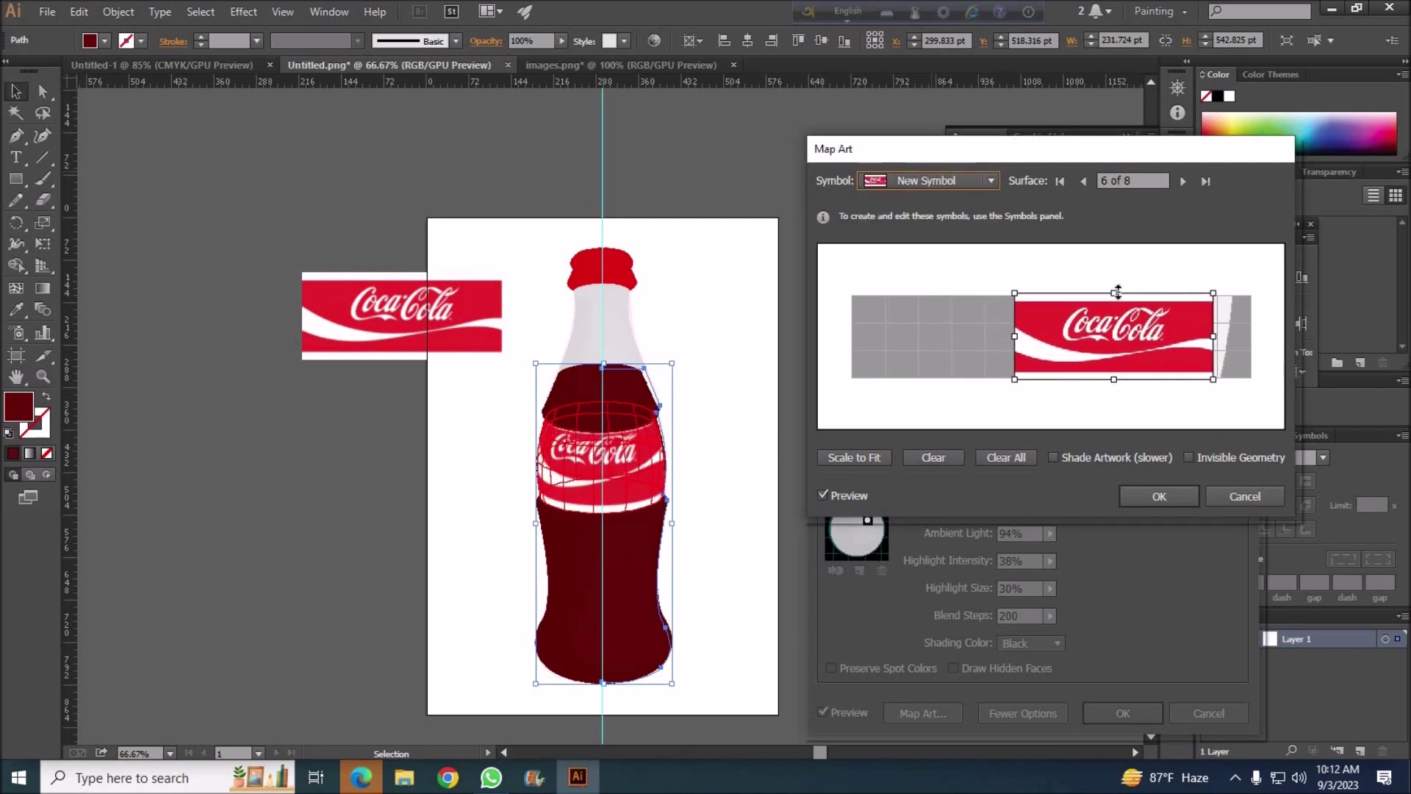
pyautogui.moveTo(1115, 292); pyautogui.dragTo(1128, 326)
pyautogui.moveTo(1034, 355); pyautogui.dragTo(1040, 355)
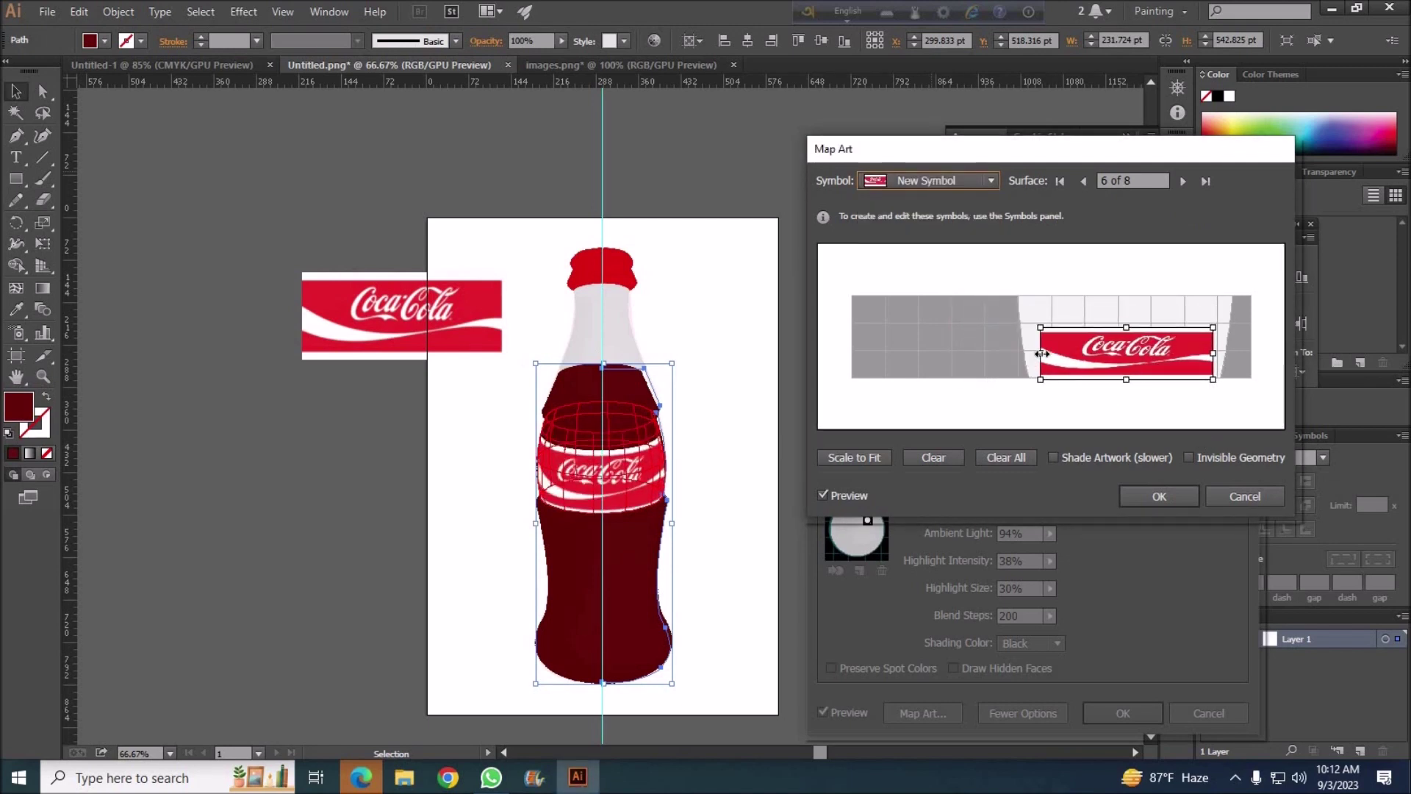
pyautogui.moveTo(1218, 355); pyautogui.dragTo(1229, 355)
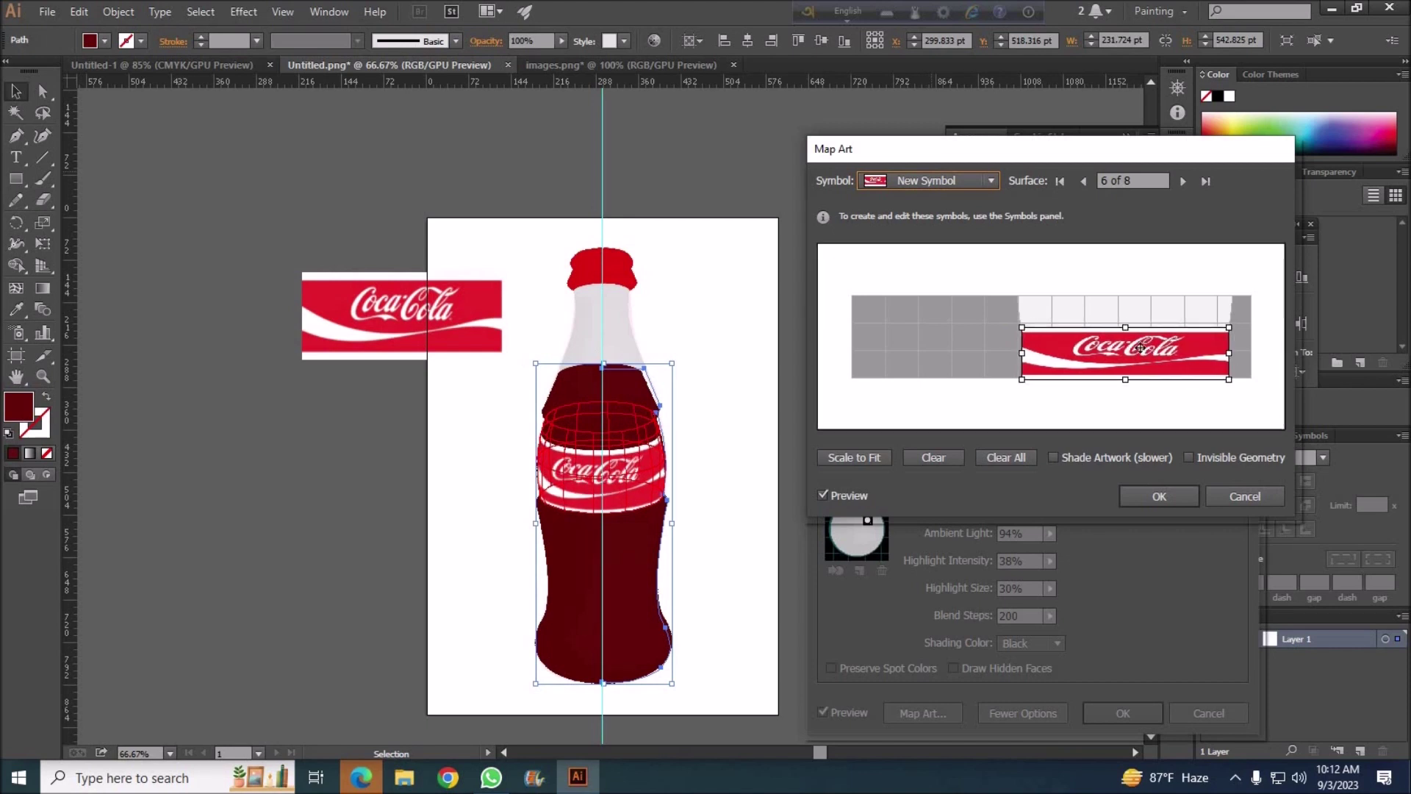
pyautogui.moveTo(1125, 327); pyautogui.dragTo(1125, 305)
pyautogui.moveTo(1133, 362); pyautogui.dragTo(1159, 305)
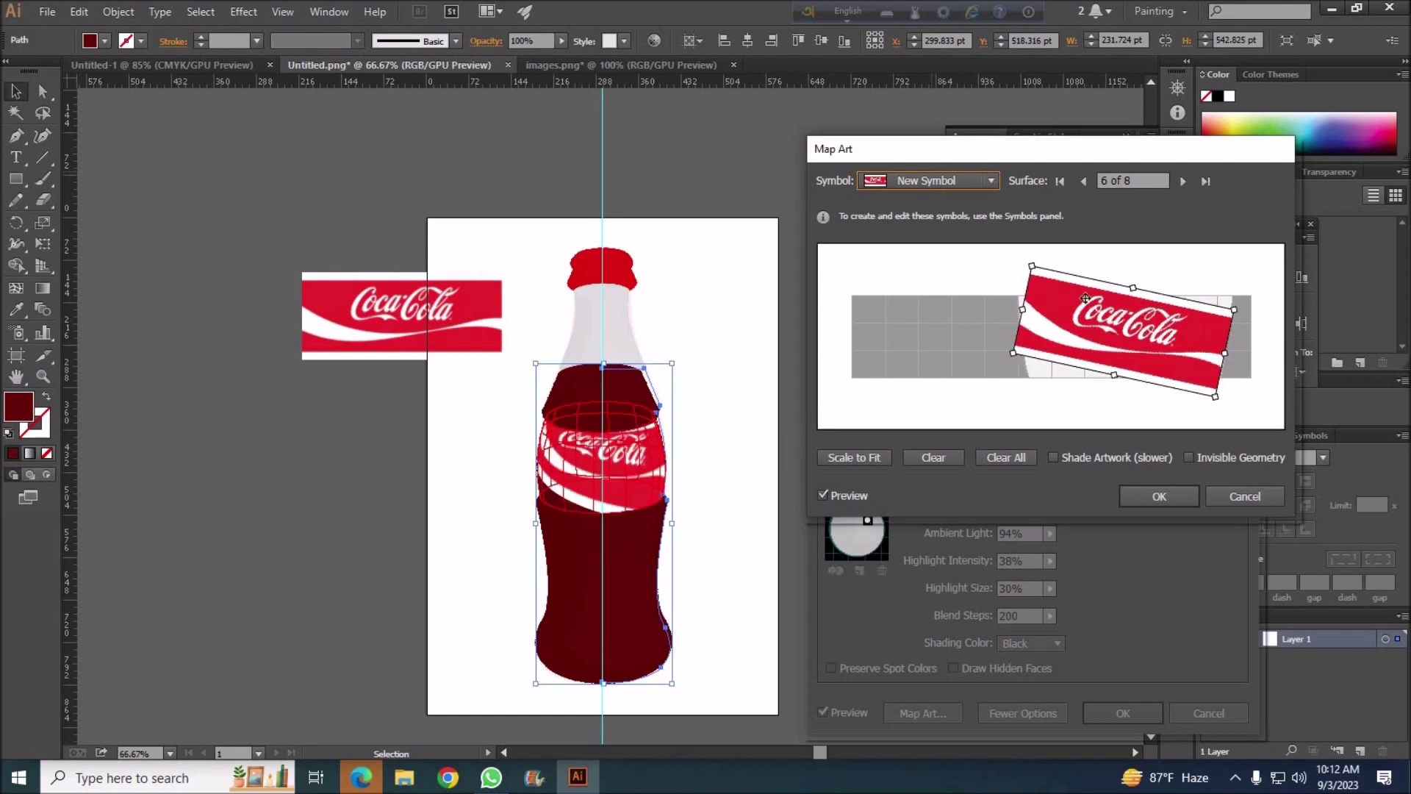
pyautogui.moveTo(1020, 277); pyautogui.dragTo(1016, 307)
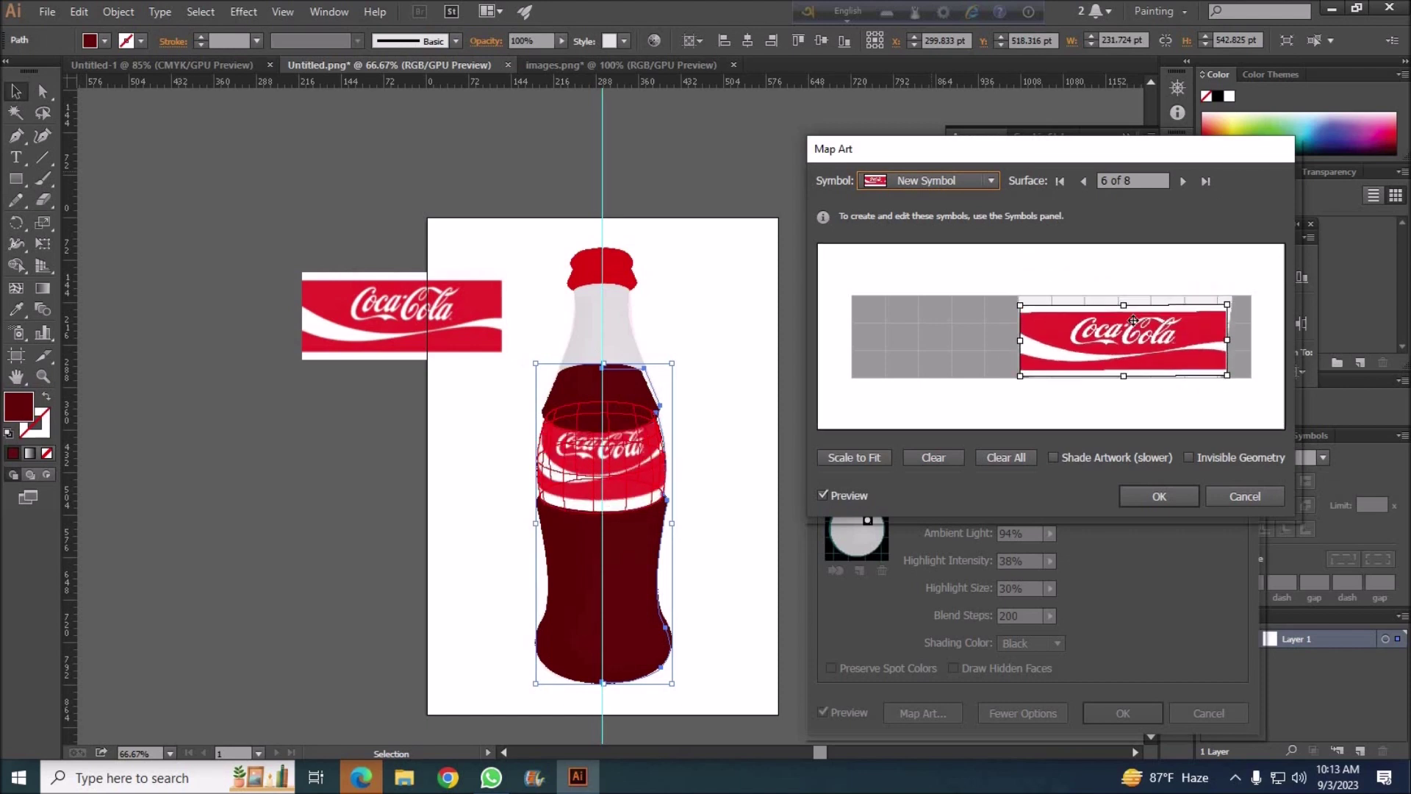
pyautogui.moveTo(1128, 381); pyautogui.dragTo(1173, 419)
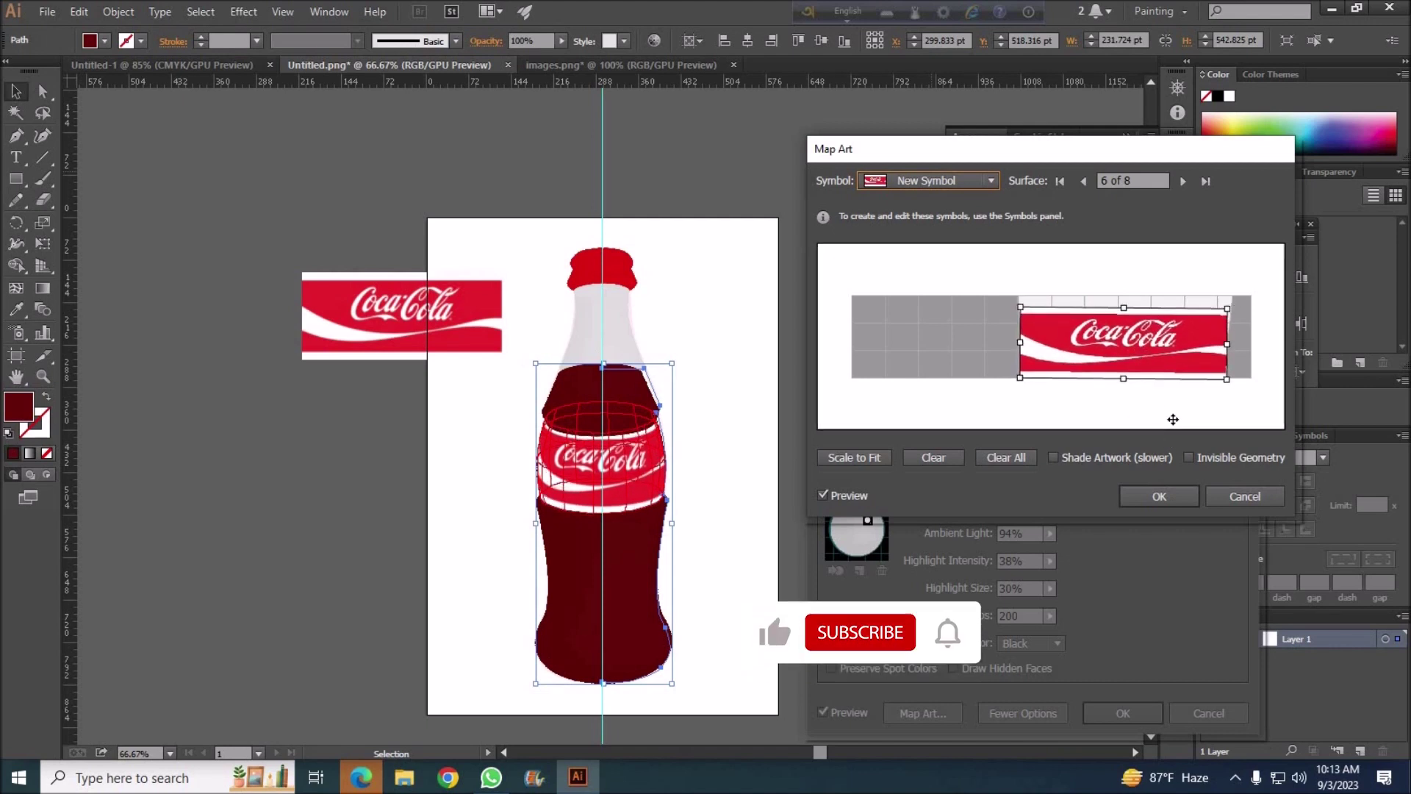
pyautogui.moveTo(1123, 322); pyautogui.dragTo(1122, 320)
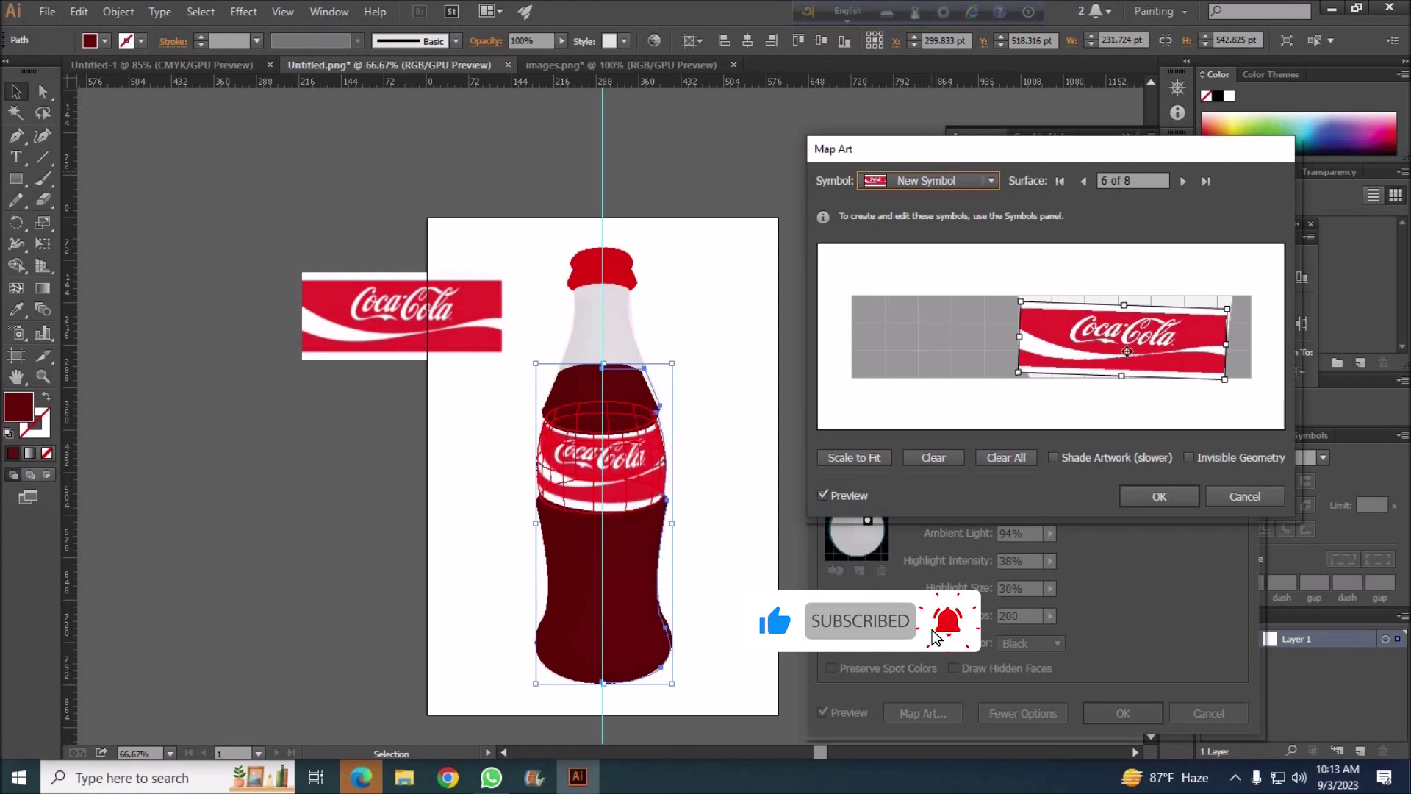
pyautogui.moveTo(1227, 380); pyautogui.dragTo(1222, 378)
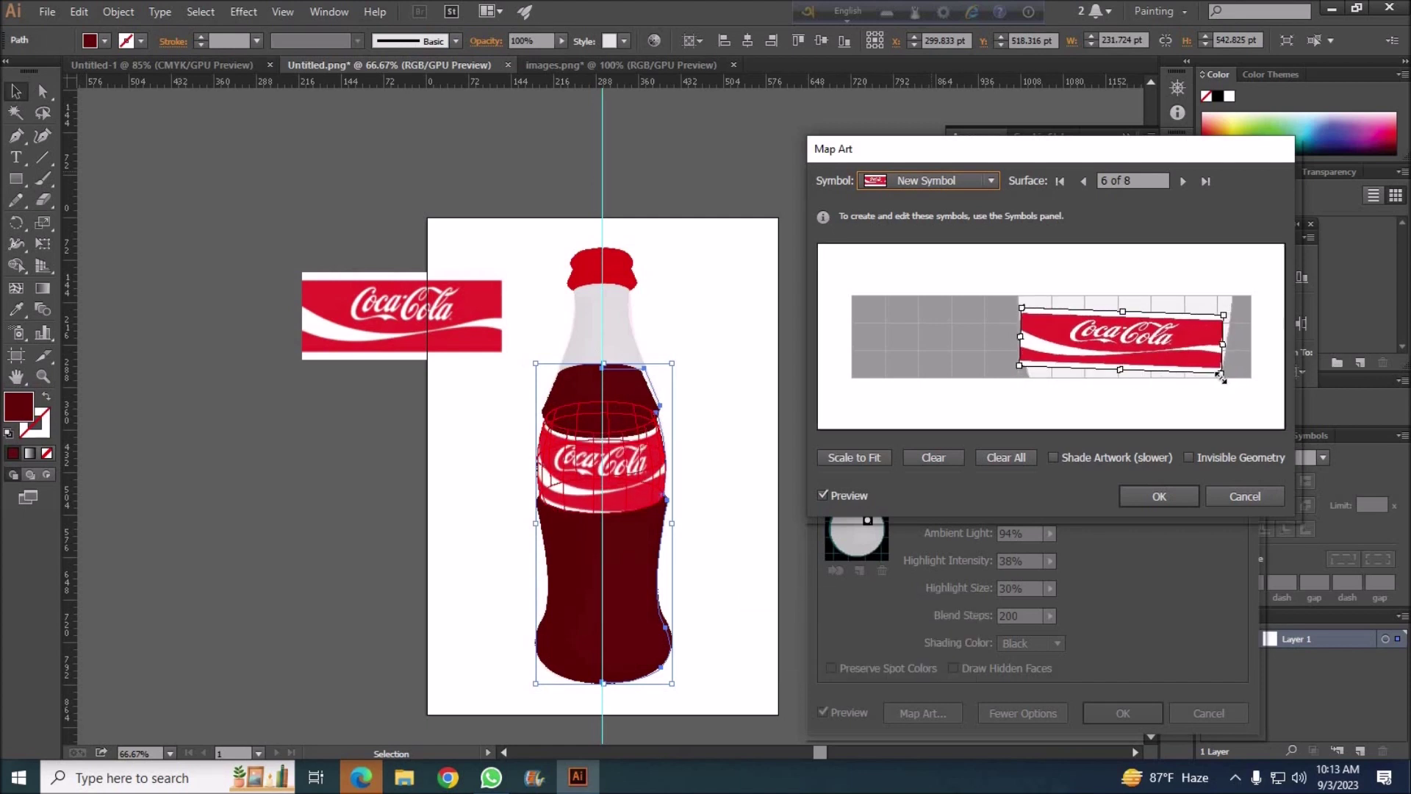
pyautogui.moveTo(1125, 377); pyautogui.dragTo(1123, 383)
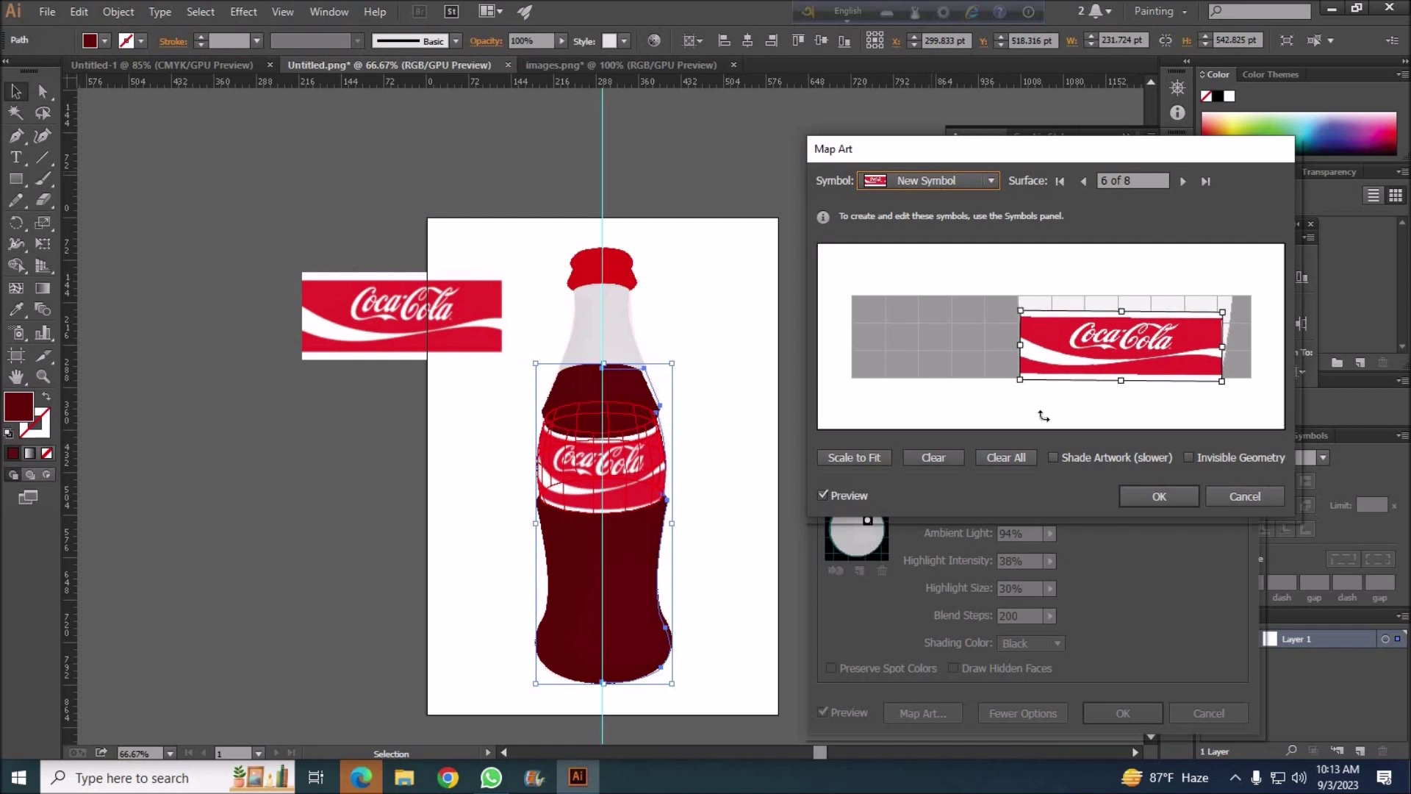
# Enable Shade Artwork and confirm the label mapping.
pyautogui.click(1053, 457)
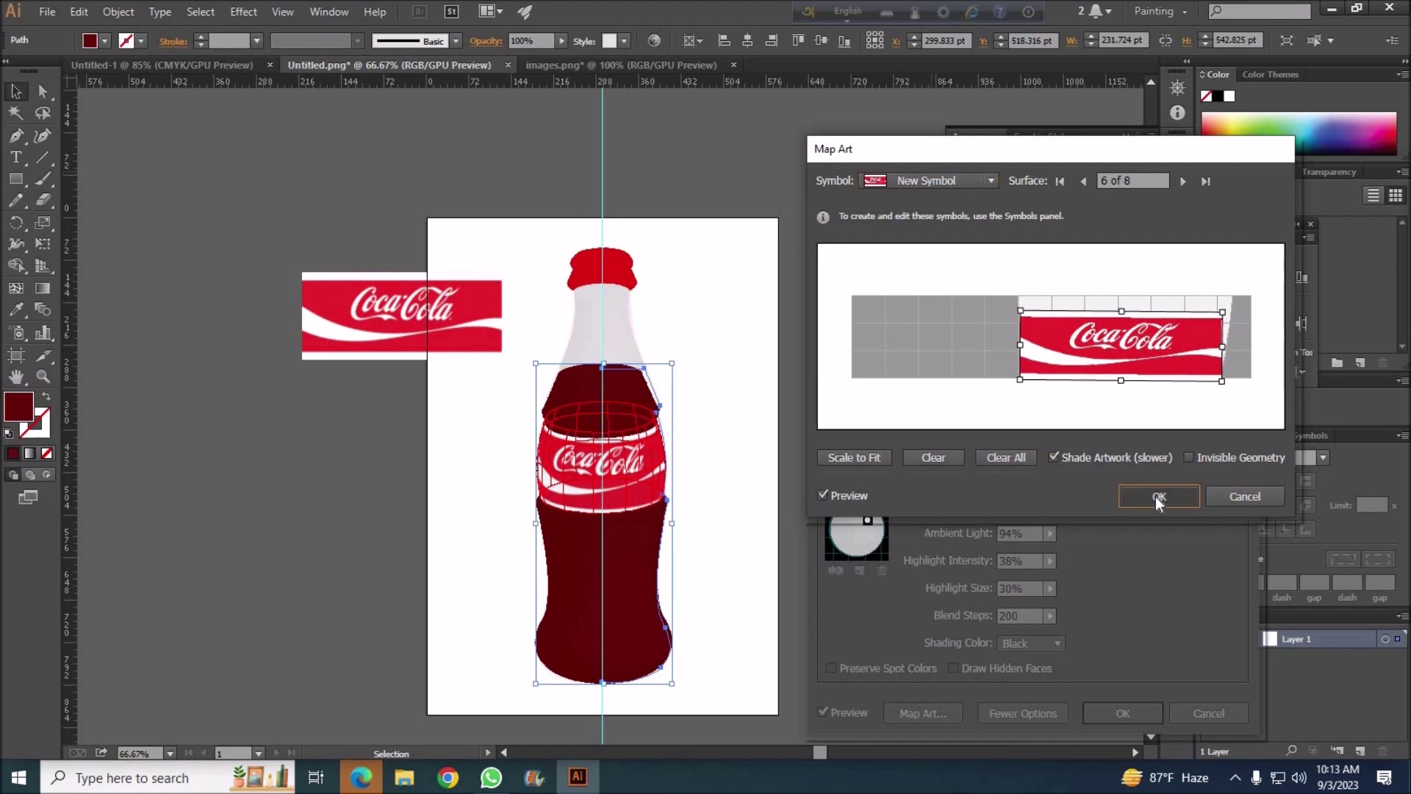
pyautogui.click(1151, 496)
pyautogui.click(456, 316)
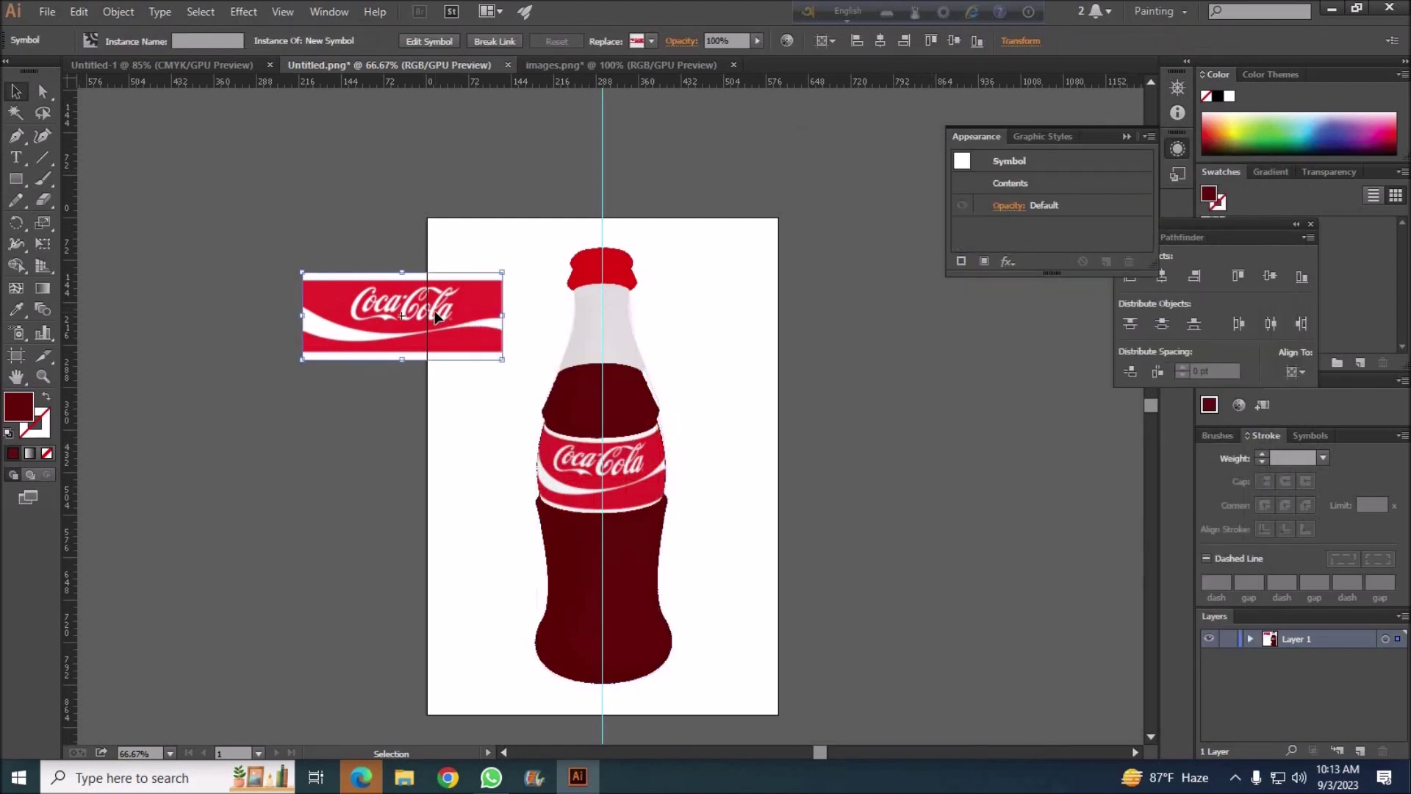
# Delete the loose Coca-Cola label copy, deselect everything and zoom in on the bottle.
pyautogui.press('Delete')
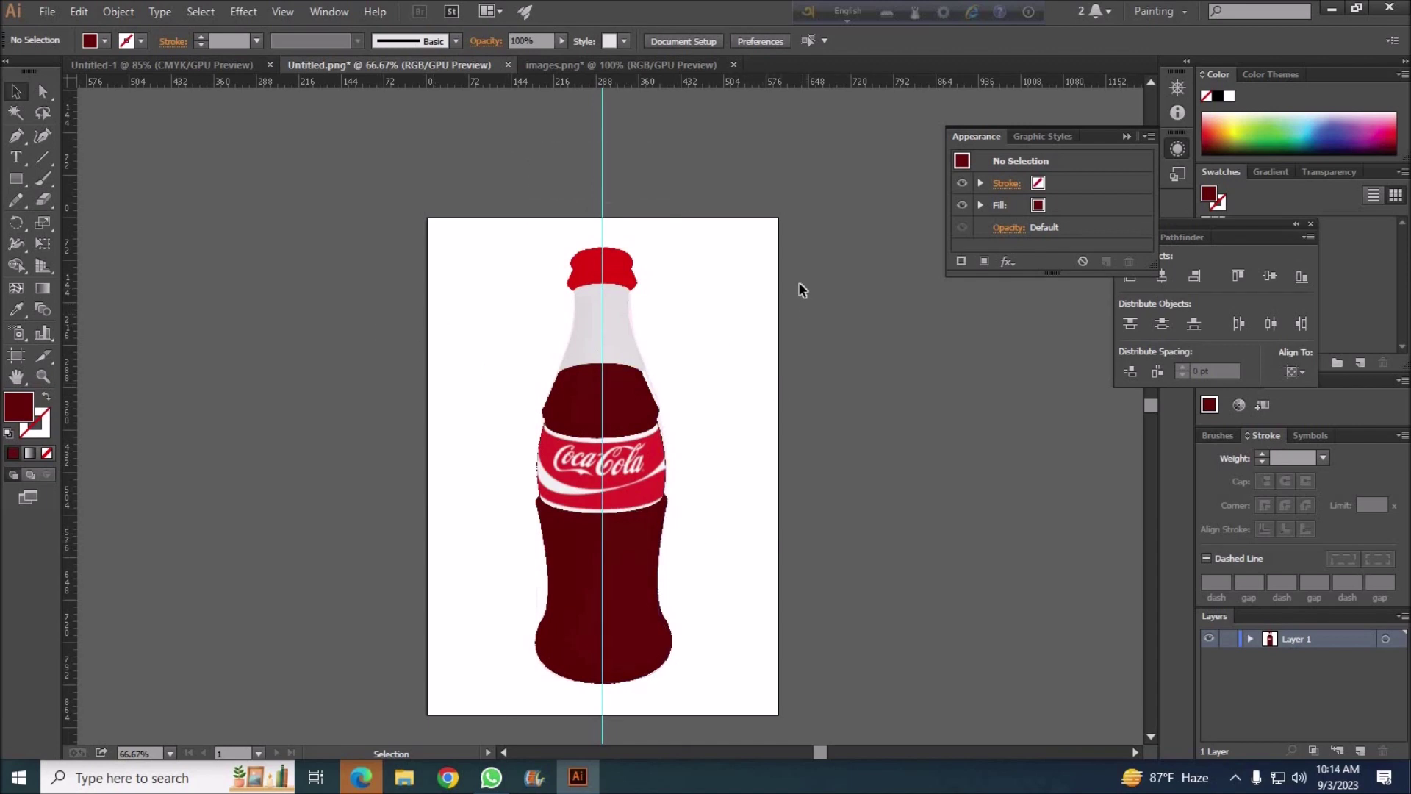
pyautogui.hotkey('ctrl', 'a')
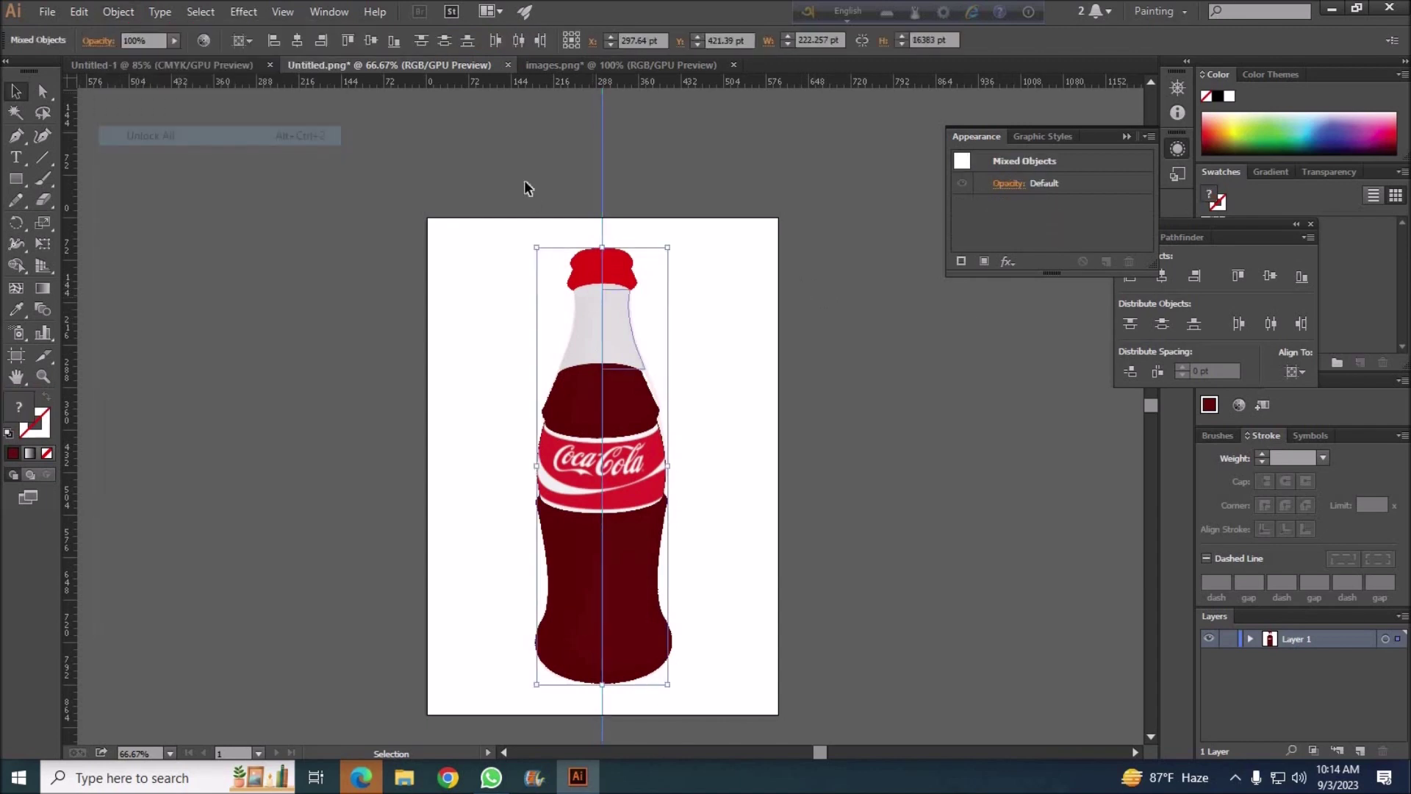
pyautogui.click(580, 152)
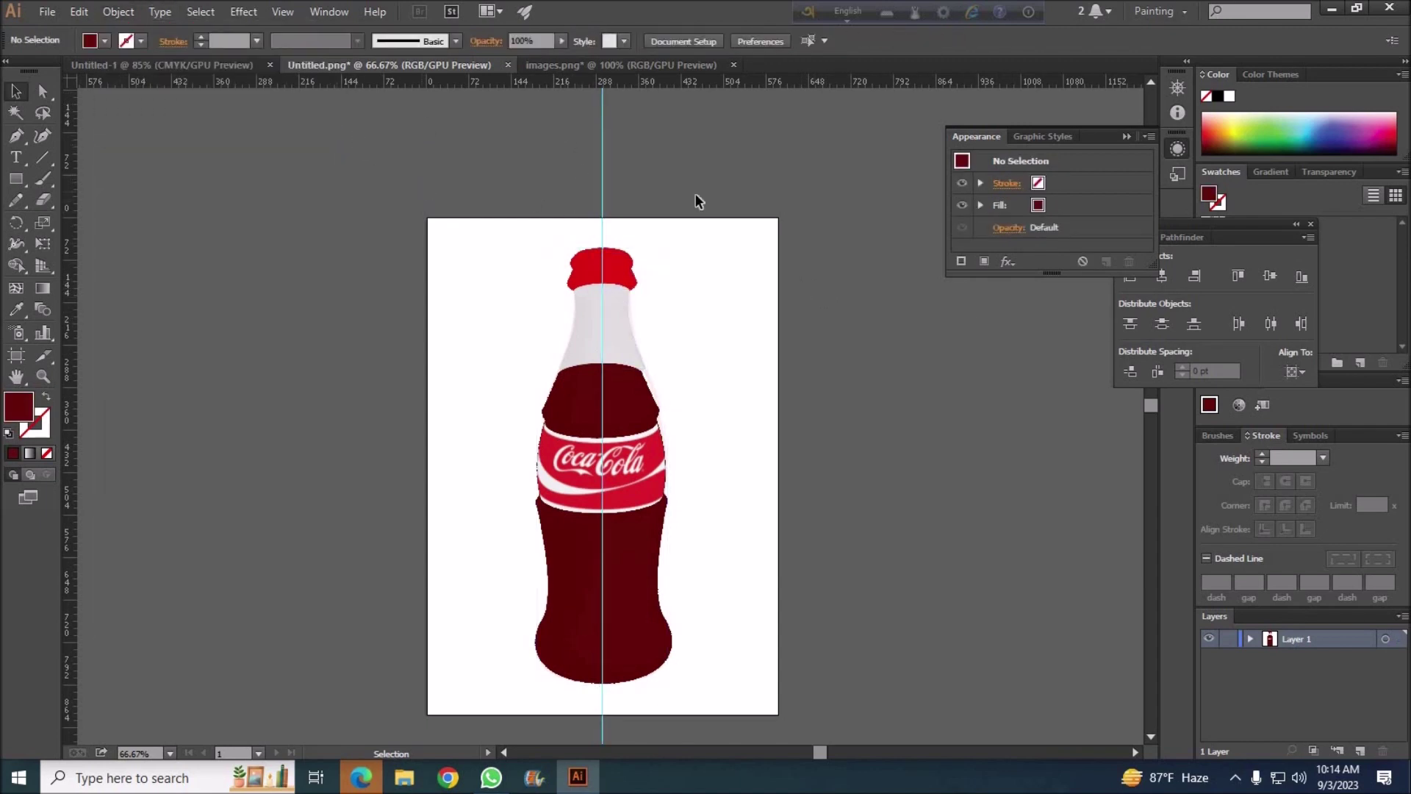
pyautogui.moveTo(580, 152); pyautogui.dragTo(711, 170)
pyautogui.click(699, 441)
pyautogui.hotkey('ctrl', '=')
pyautogui.hotkey('ctrl', '=')
pyautogui.hotkey('ctrl', '=')
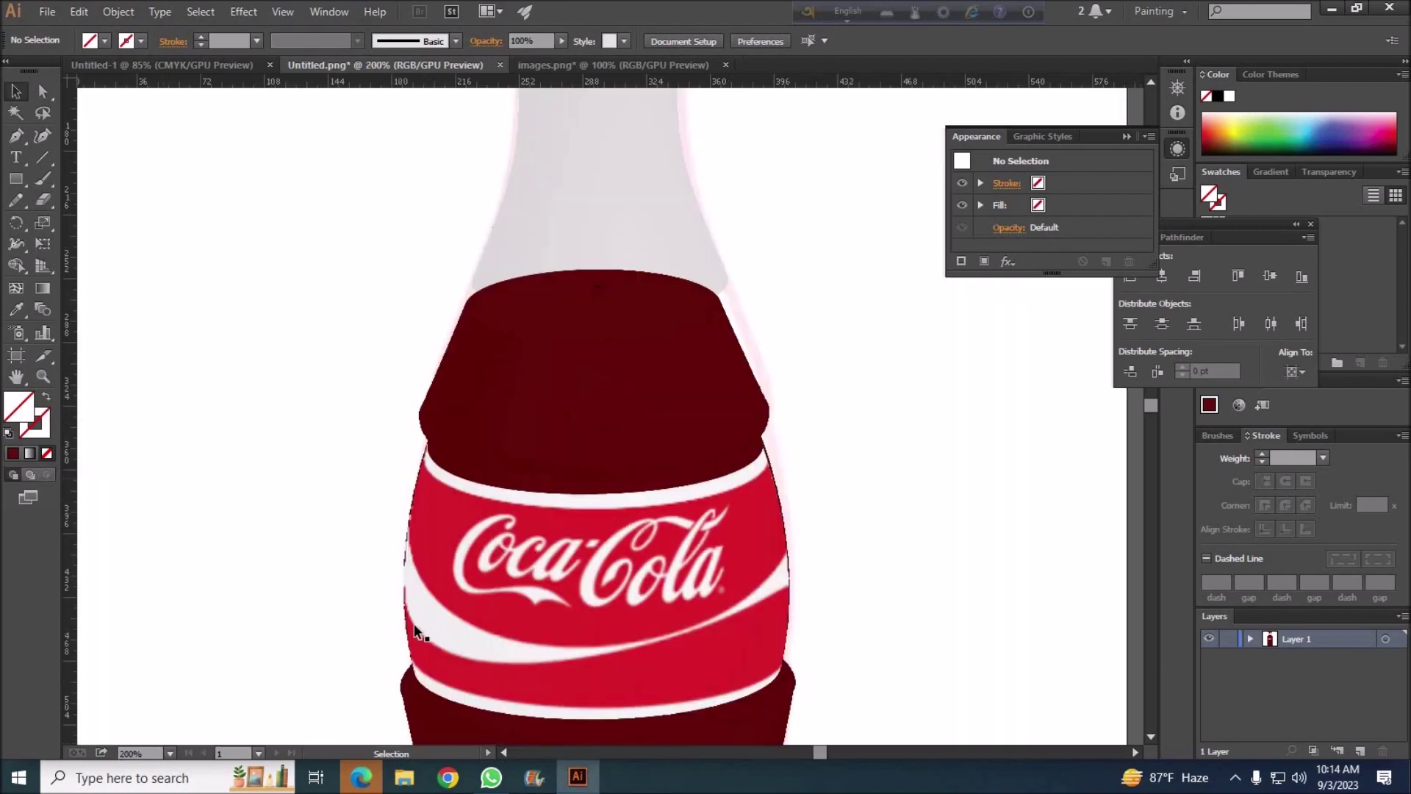
pyautogui.scroll(-2, 706, 623)
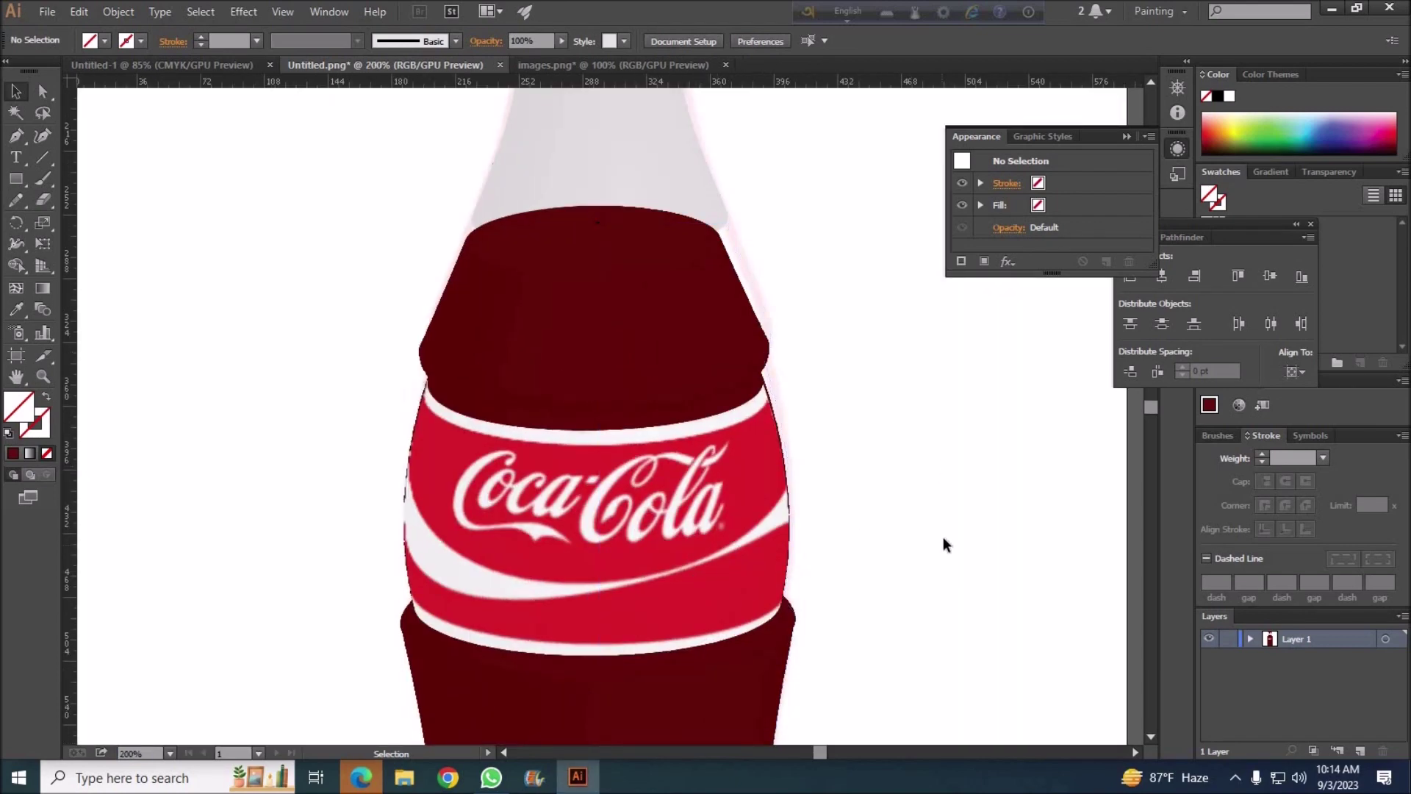
pyautogui.scroll(3, 868, 662)
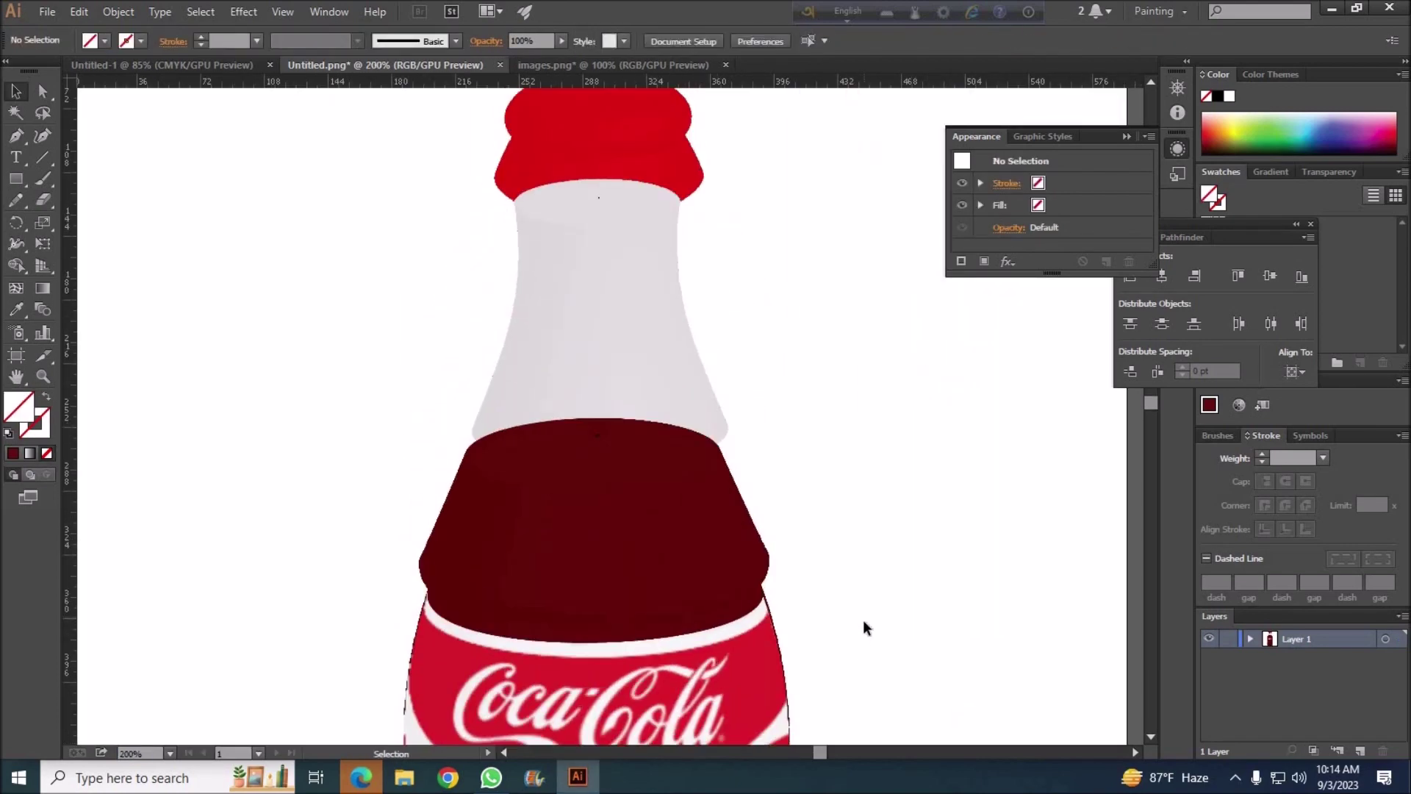
pyautogui.scroll(-5, 866, 627)
pyautogui.scroll(-2, 196, 646)
pyautogui.hotkey('ctrl', '-')
pyautogui.hotkey('ctrl', '-')
pyautogui.hotkey('ctrl', '-')
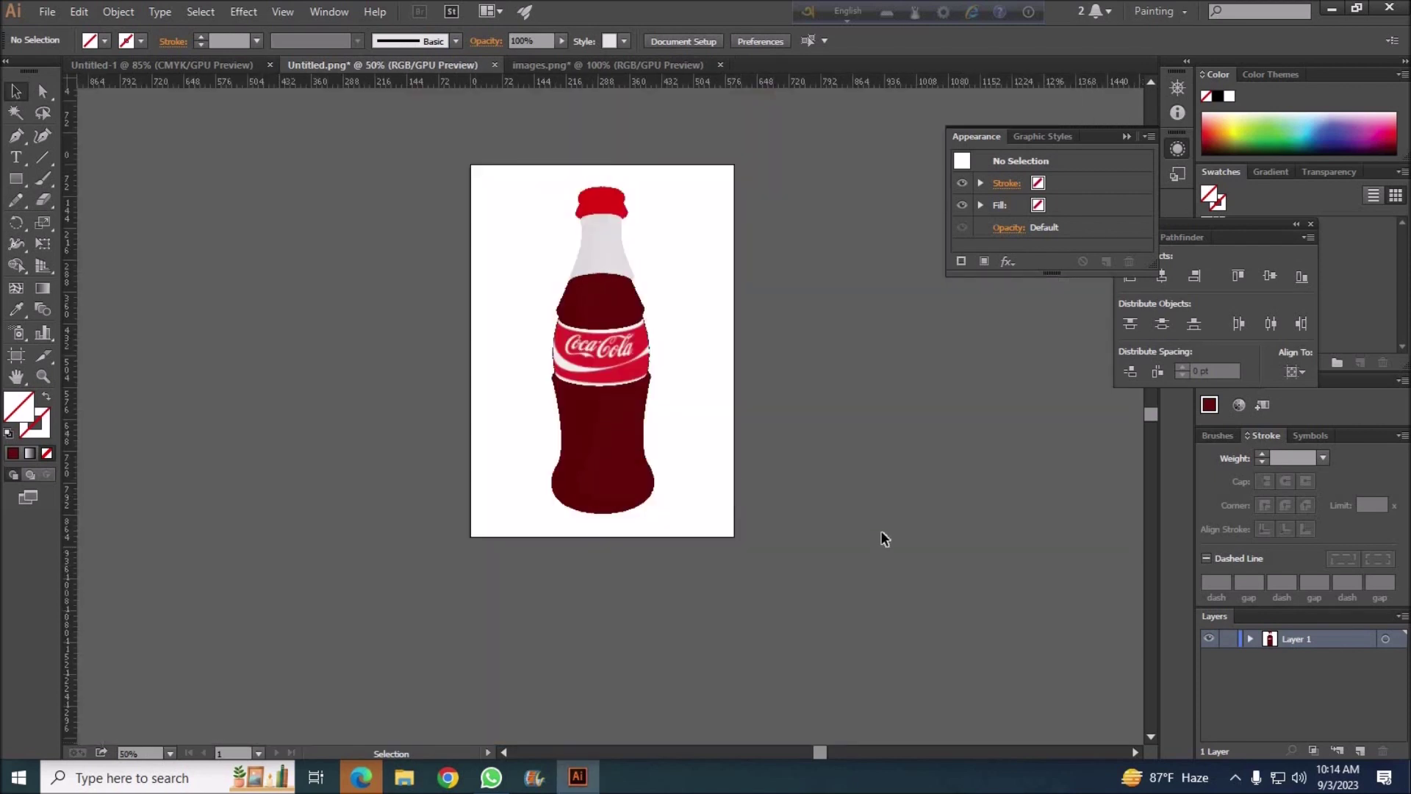